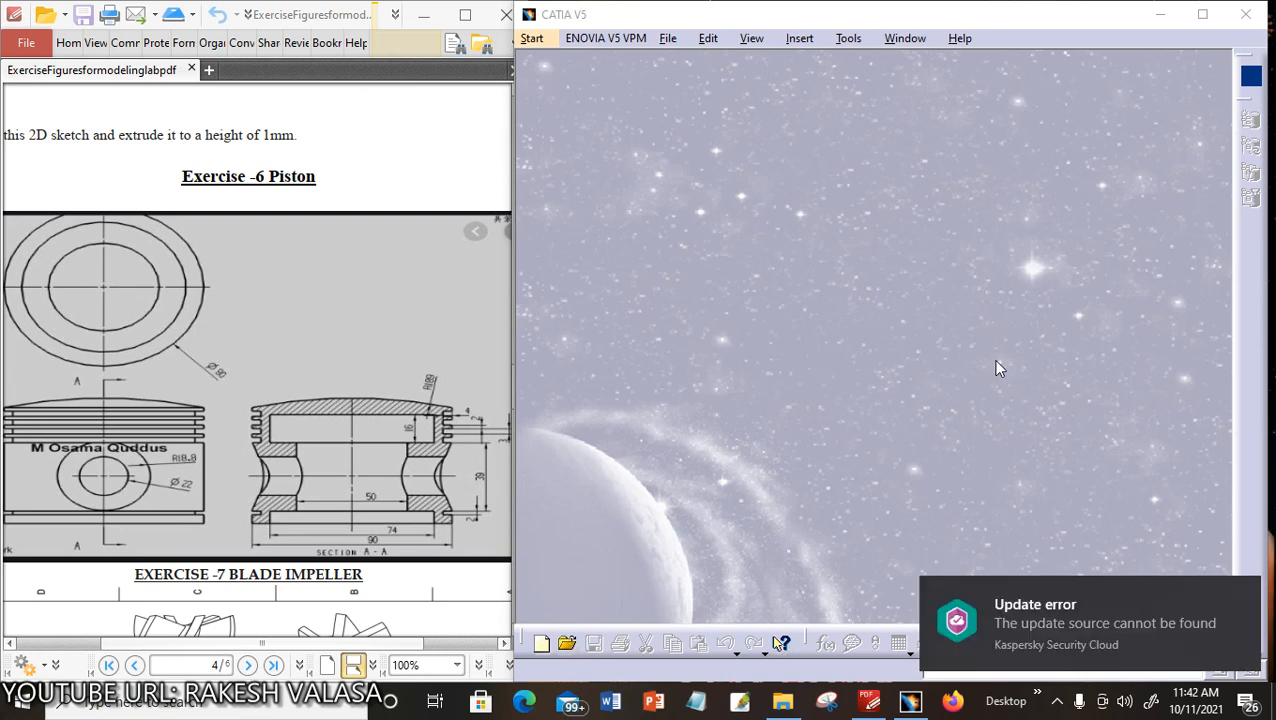
Configure the length unit of the Parameters and Measure options as Millimeter (mm)
{"action": "left_click", "coordinate": [1130, 475]}
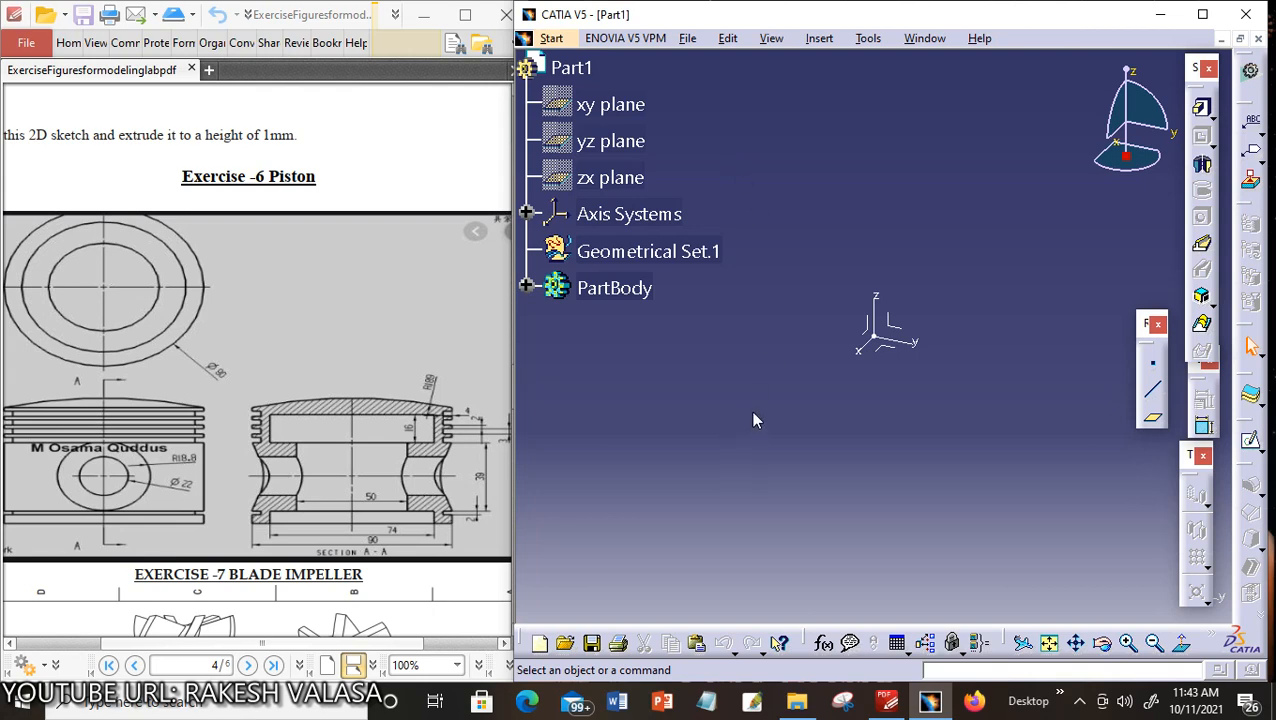
{"action": "left_click", "coordinate": [870, 40]}
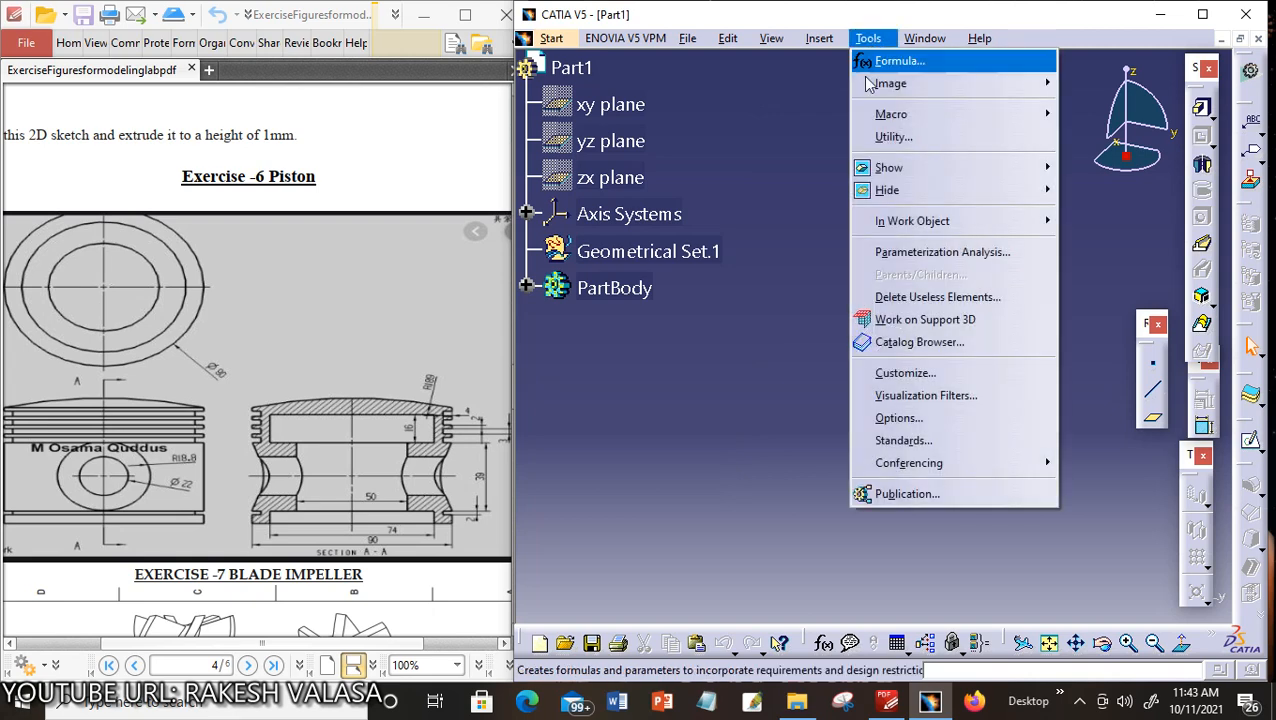
{"action": "left_click", "coordinate": [898, 418]}
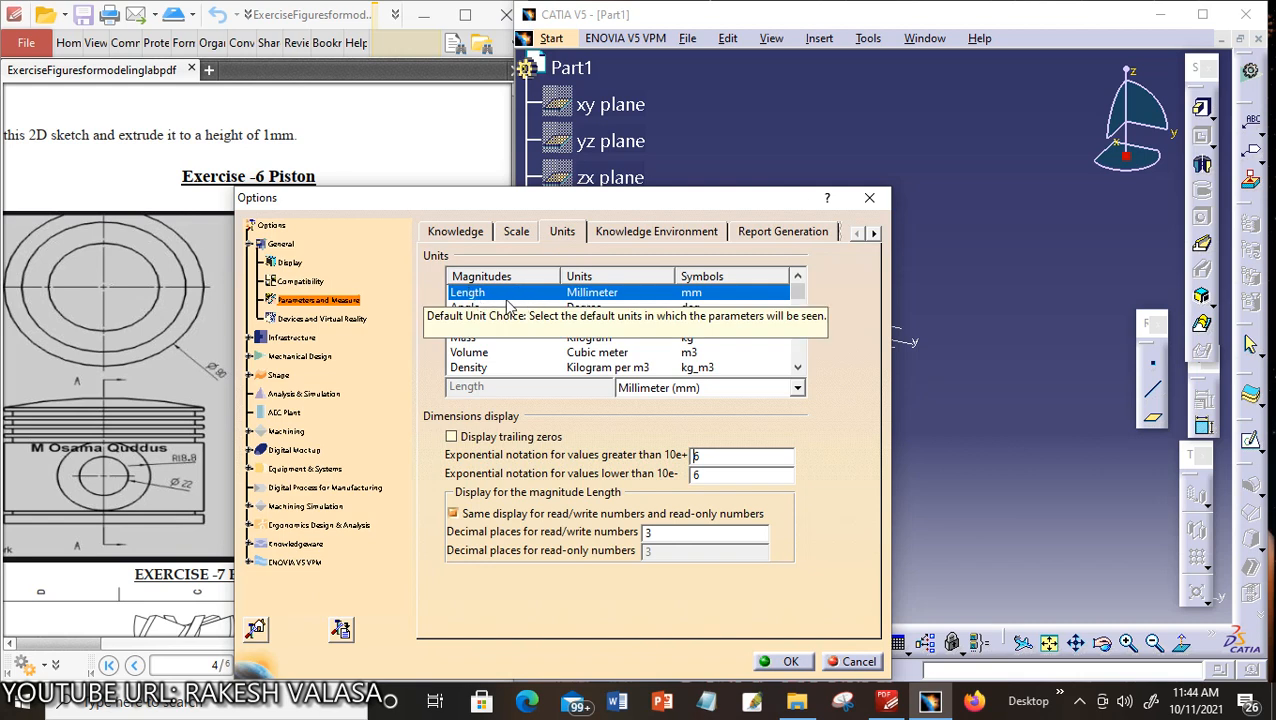
{"action": "left_click", "coordinate": [797, 389]}
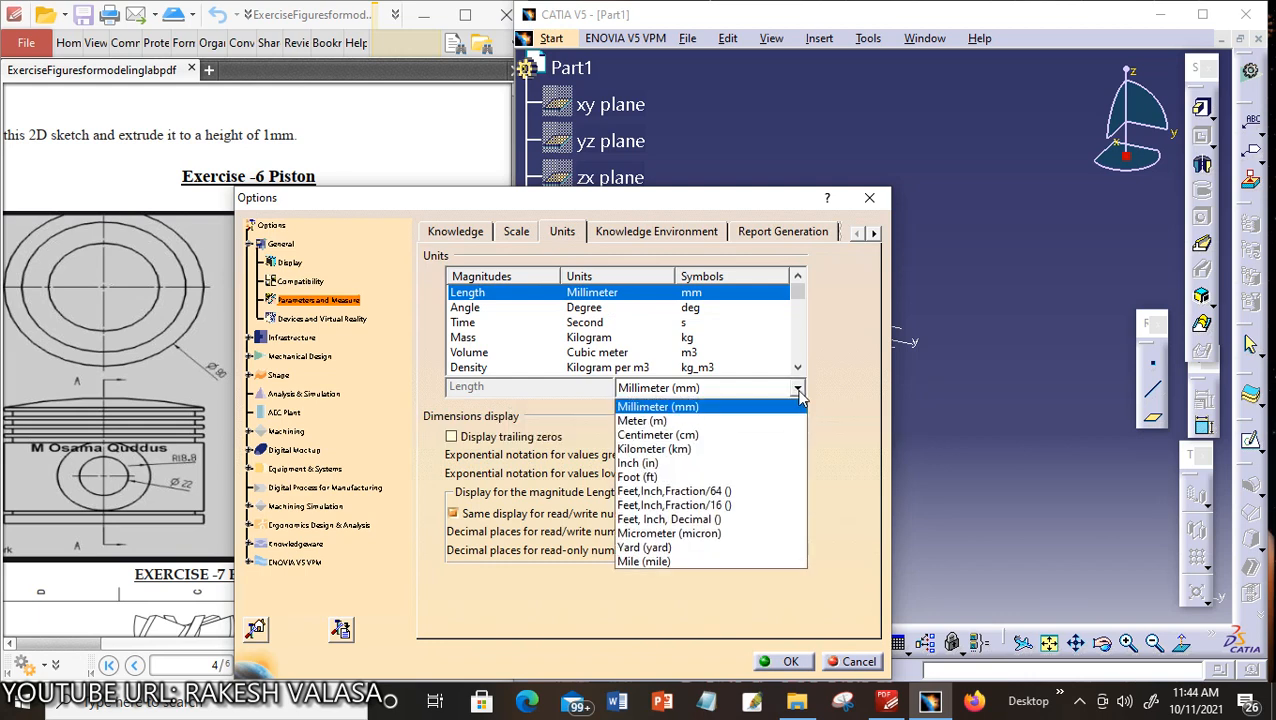
{"action": "left_click", "coordinate": [716, 408]}
{"action": "left_click", "coordinate": [784, 664]}
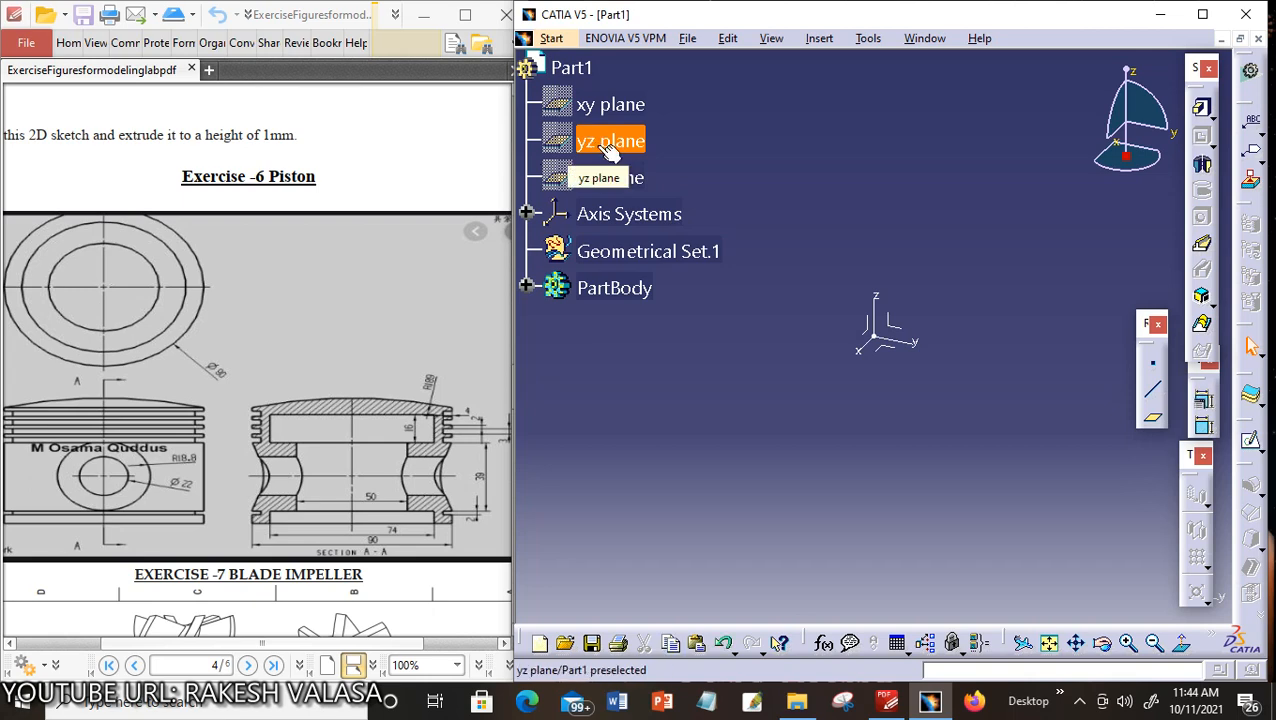
Open a sketch on the yz plane and start a profile at the origin: about 110 mm vertically up, then about 65 mm horizontally outward
{"action": "left_click", "coordinate": [606, 145]}
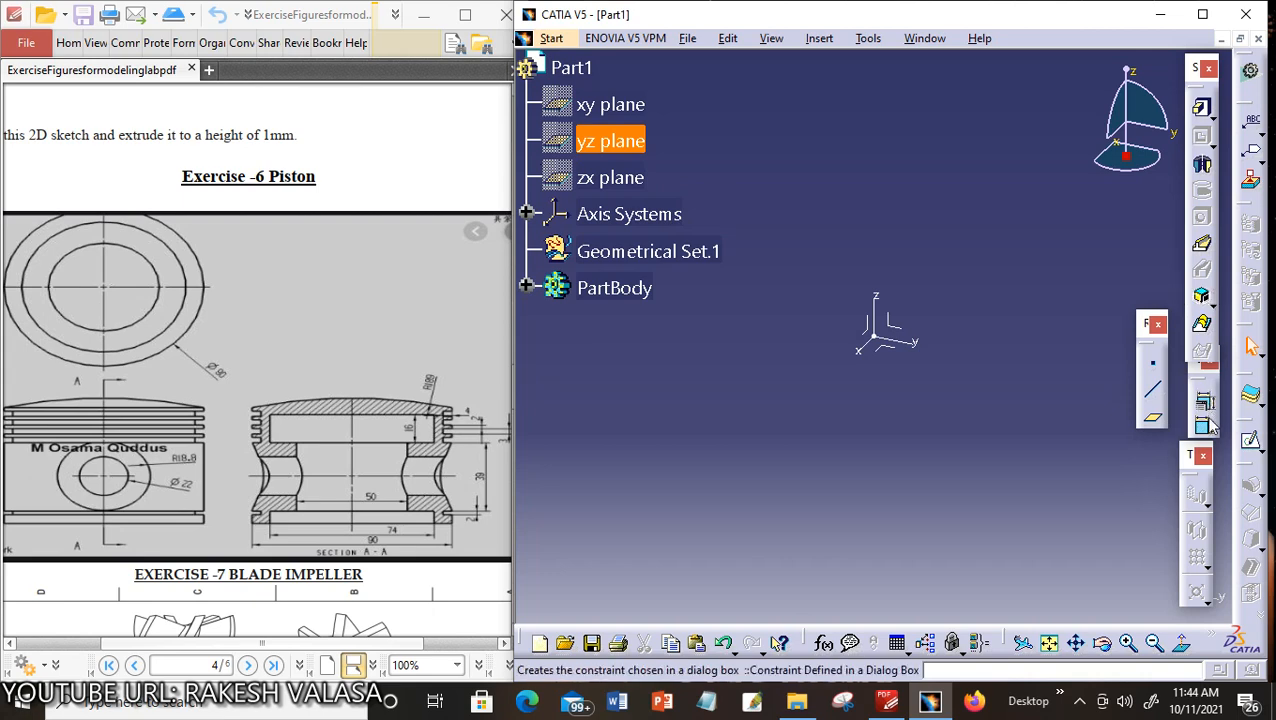
{"action": "left_click", "coordinate": [1252, 447]}
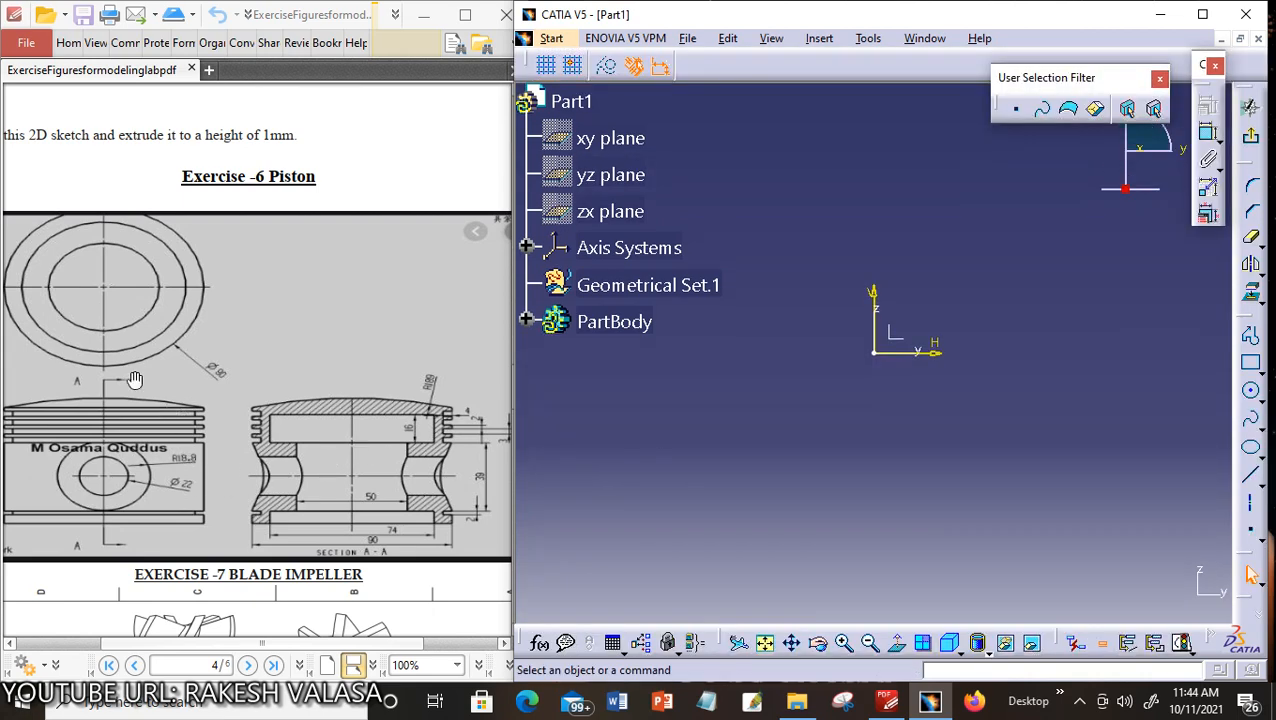
{"action": "left_click", "coordinate": [1252, 339]}
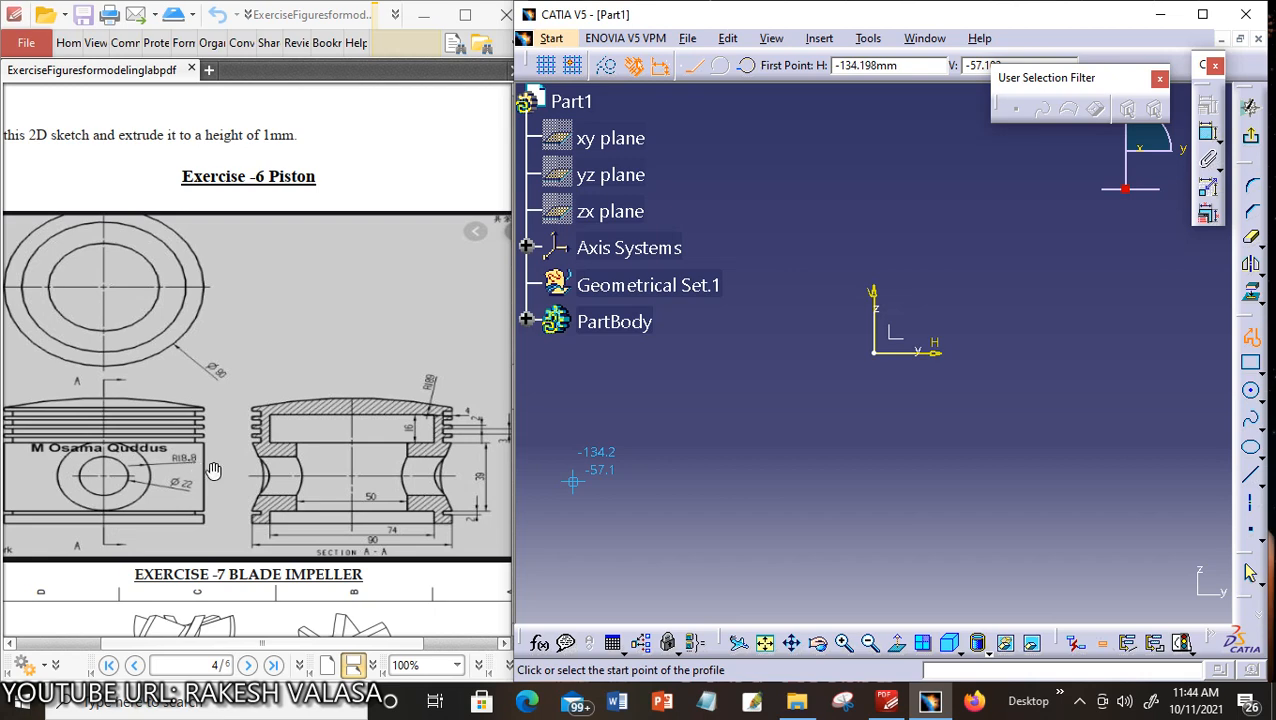
{"action": "left_click", "coordinate": [790, 645]}
{"action": "left_click_drag", "start_coordinate": [962, 383], "coordinate": [945, 545]}
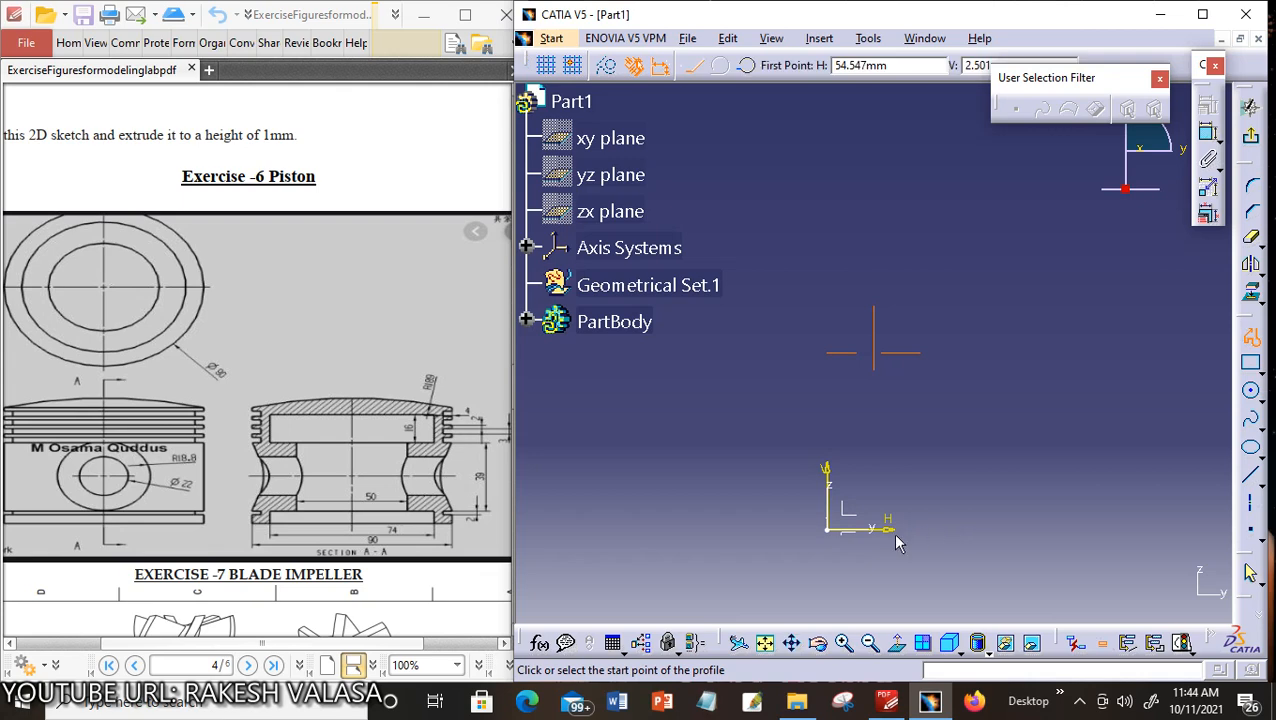
{"action": "left_click", "coordinate": [829, 530]}
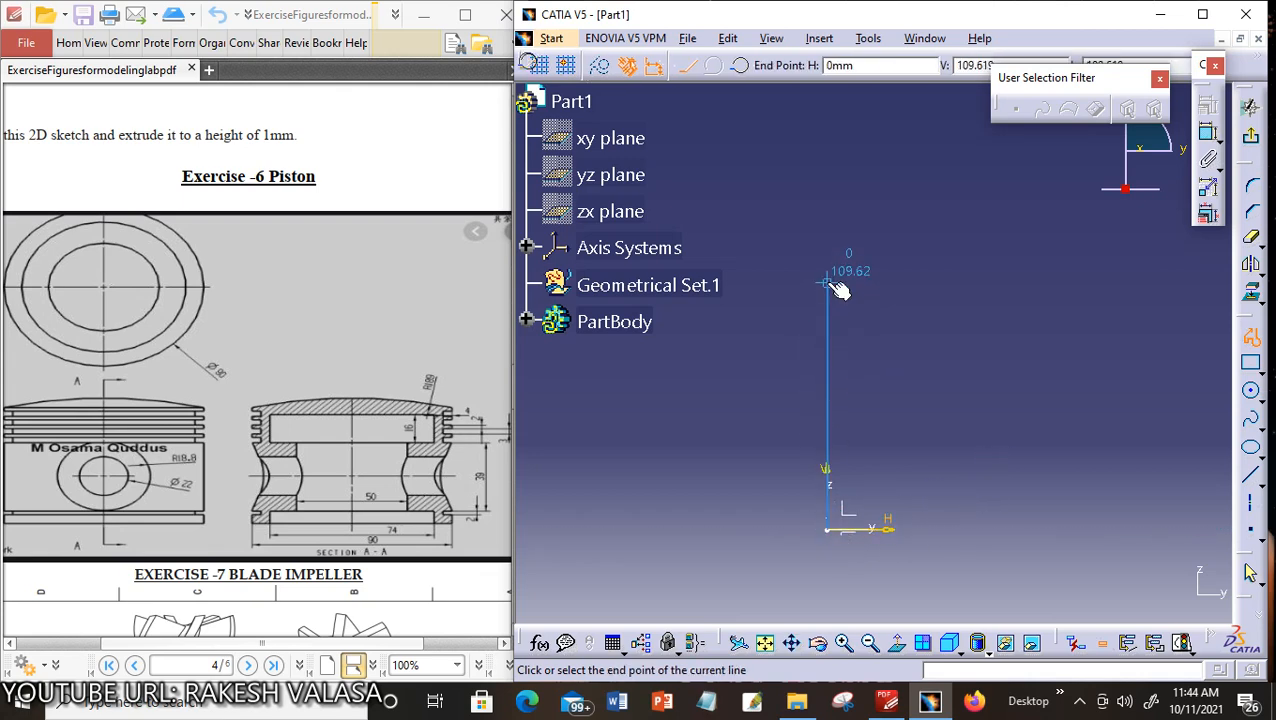
{"action": "left_click", "coordinate": [828, 285]}
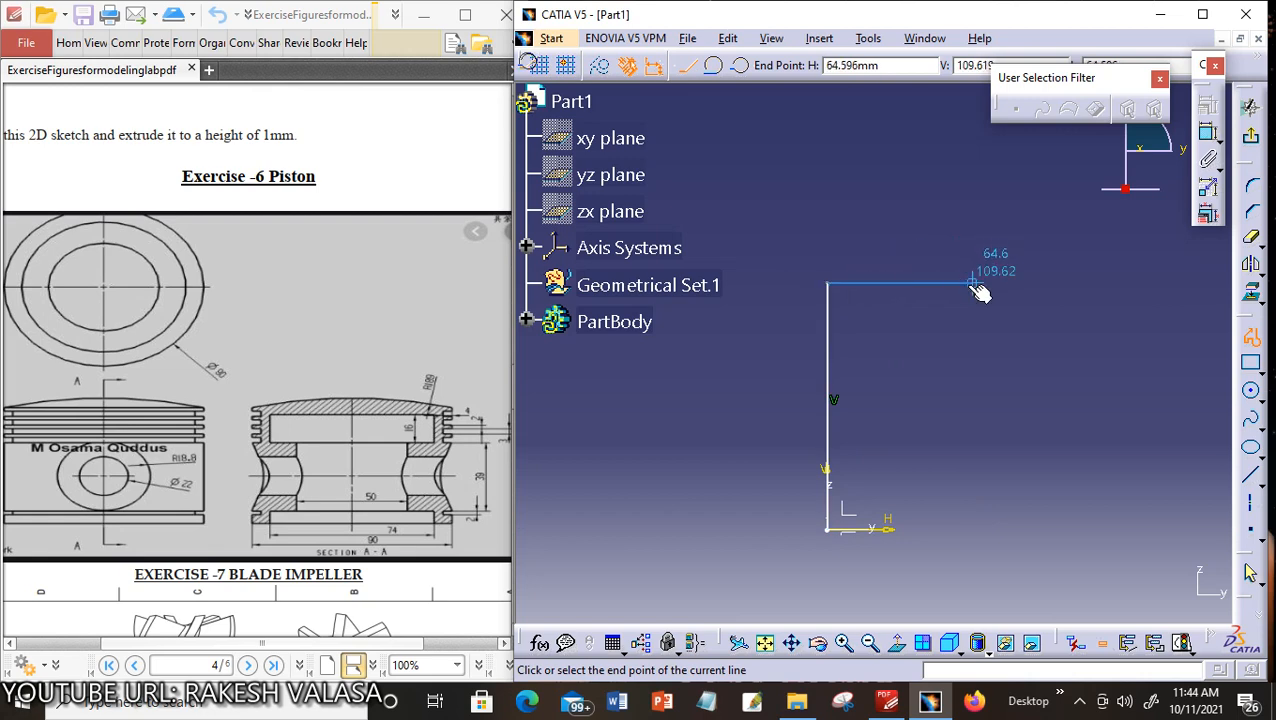
{"action": "left_click", "coordinate": [975, 286]}
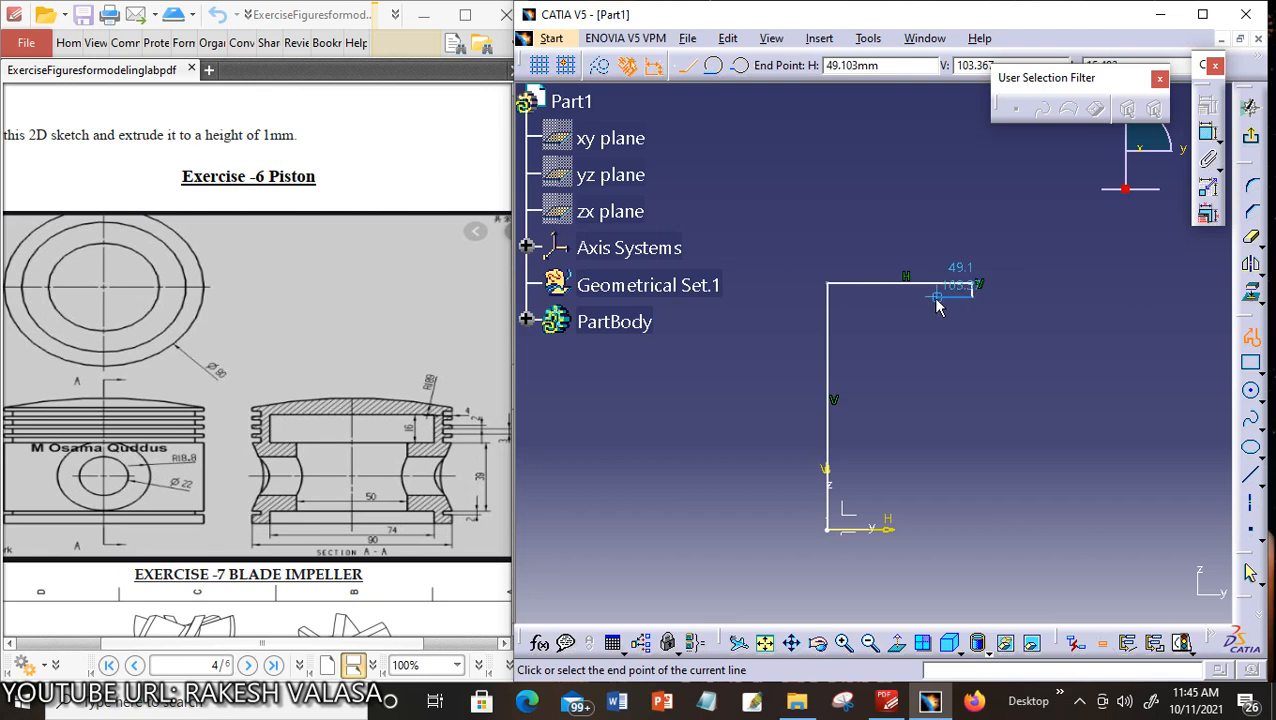
Continue the profile down its outer side with the two uppermost ring grooves, each about 15.5 mm deep
{"action": "left_click", "coordinate": [937, 297]}
{"action": "left_click", "coordinate": [937, 311]}
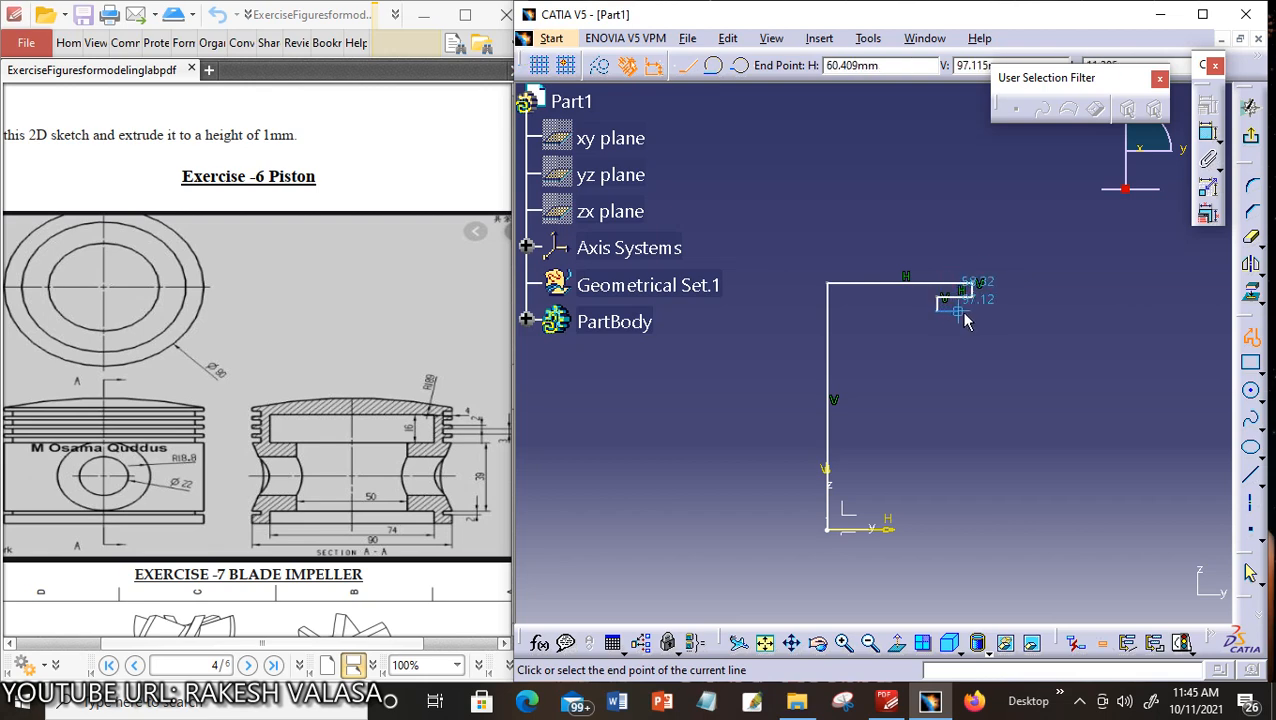
{"action": "left_click", "coordinate": [972, 311]}
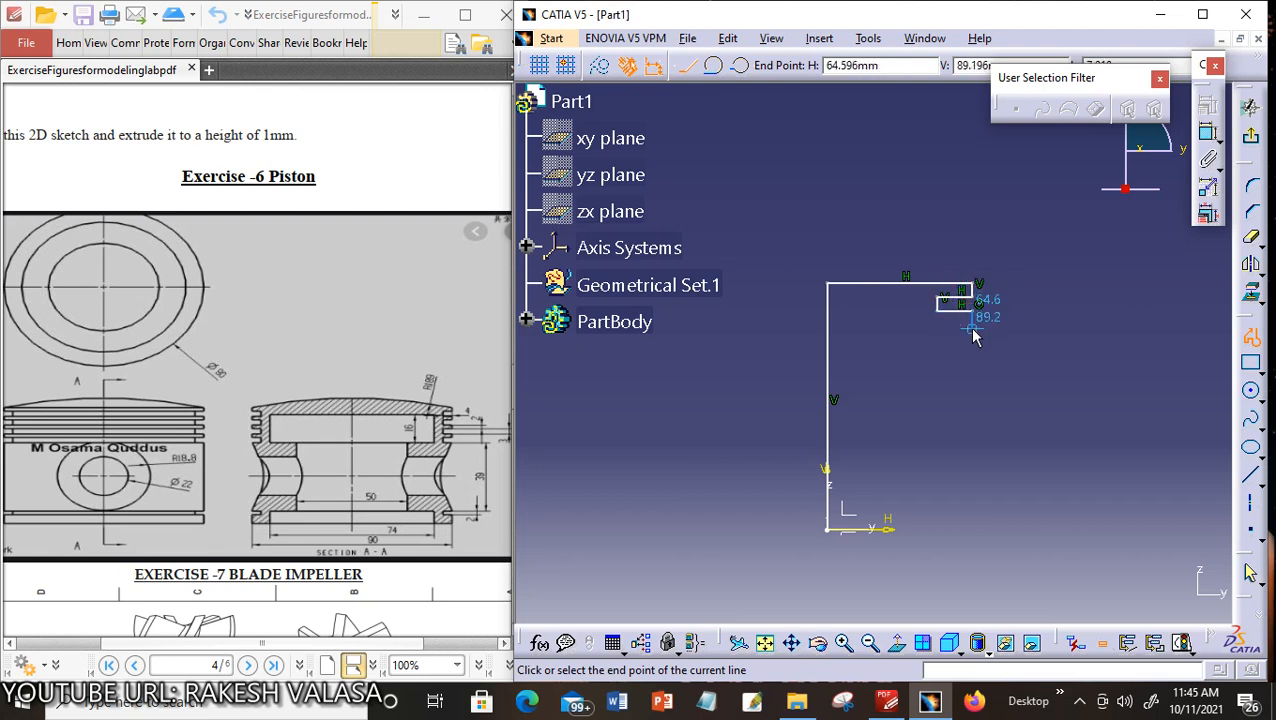
{"action": "left_click", "coordinate": [972, 325]}
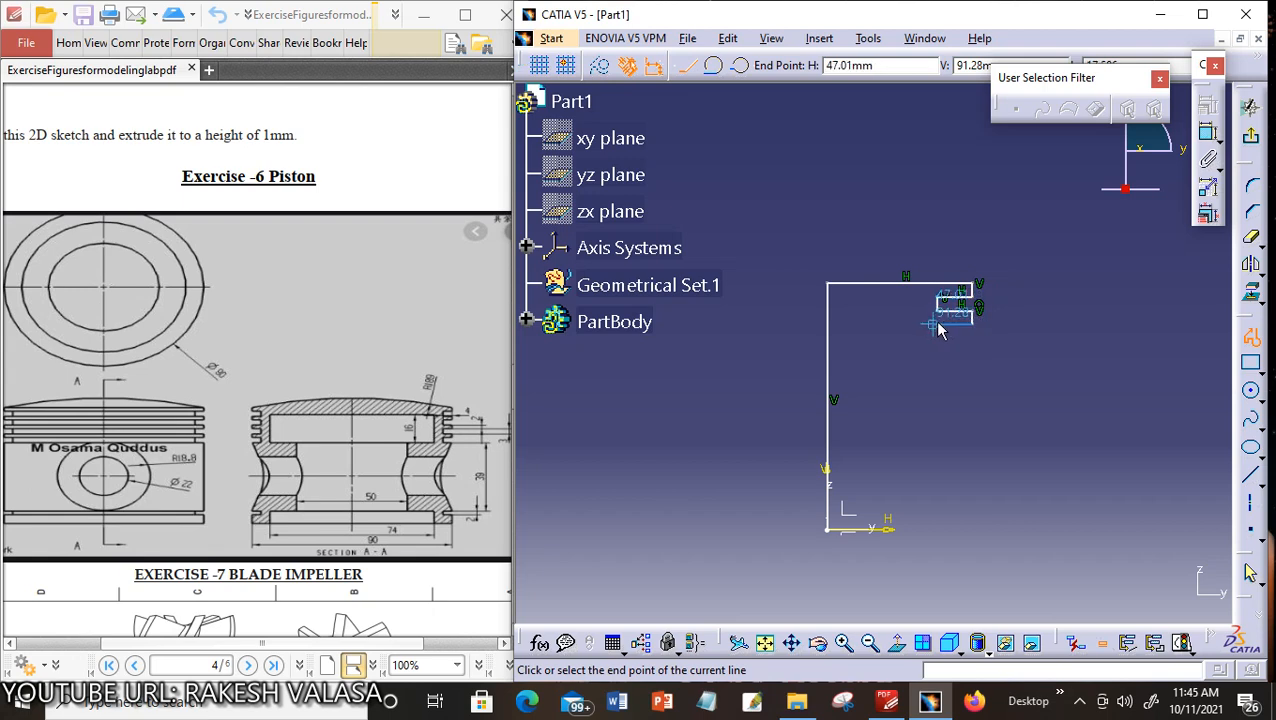
{"action": "left_click", "coordinate": [937, 344]}
{"action": "left_click", "coordinate": [937, 338]}
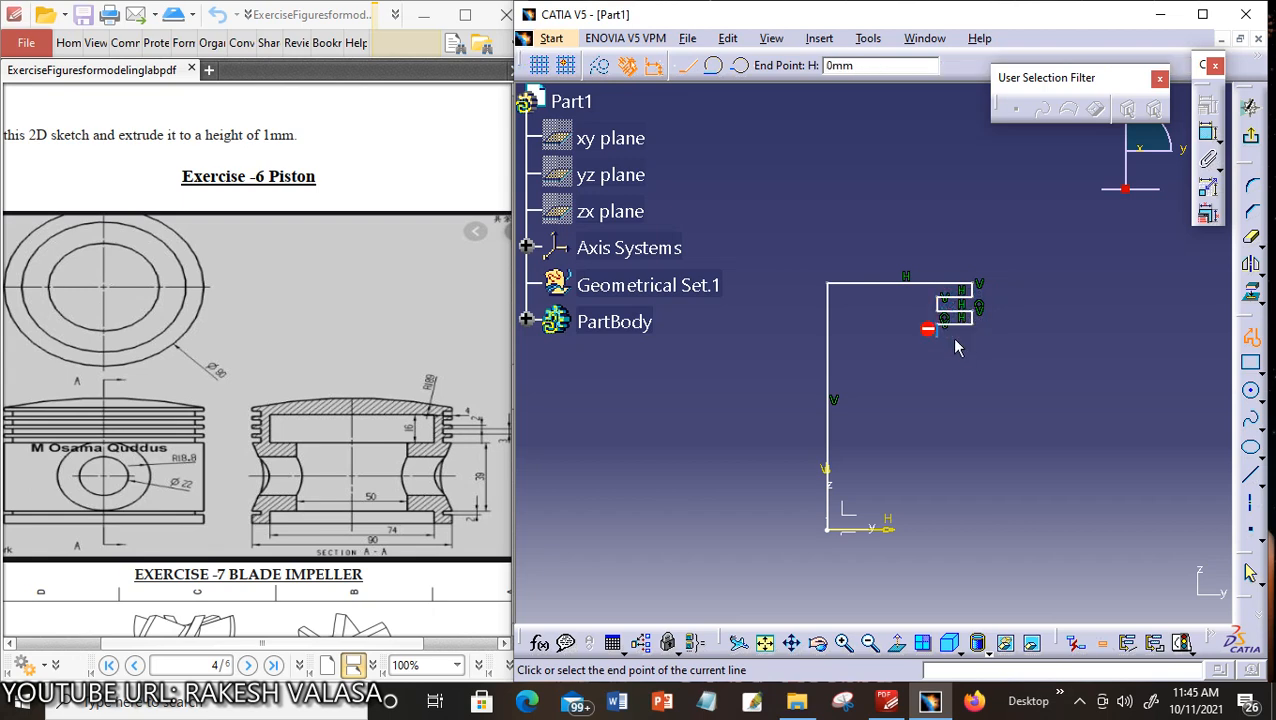
{"action": "left_click", "coordinate": [970, 338]}
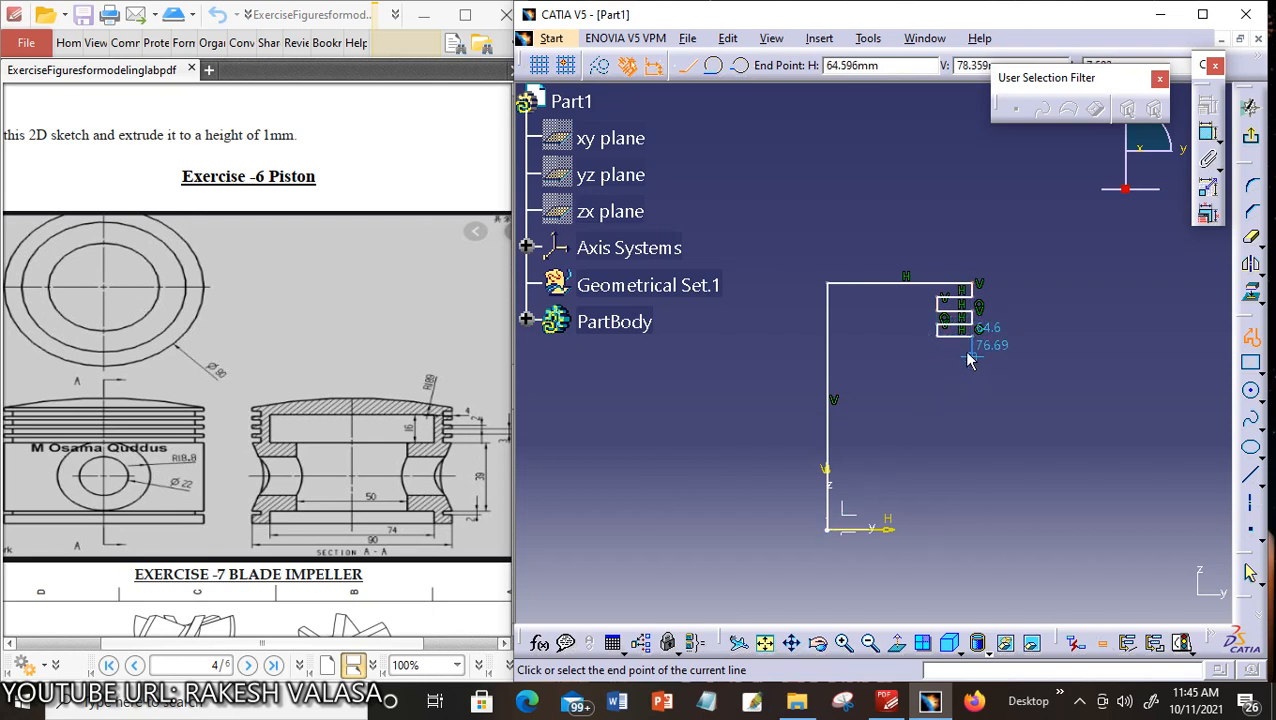
Draw the third and fourth ring grooves below the first two, about 15.5 mm deep and about 5 and 8 mm high
{"action": "left_click", "coordinate": [973, 351]}
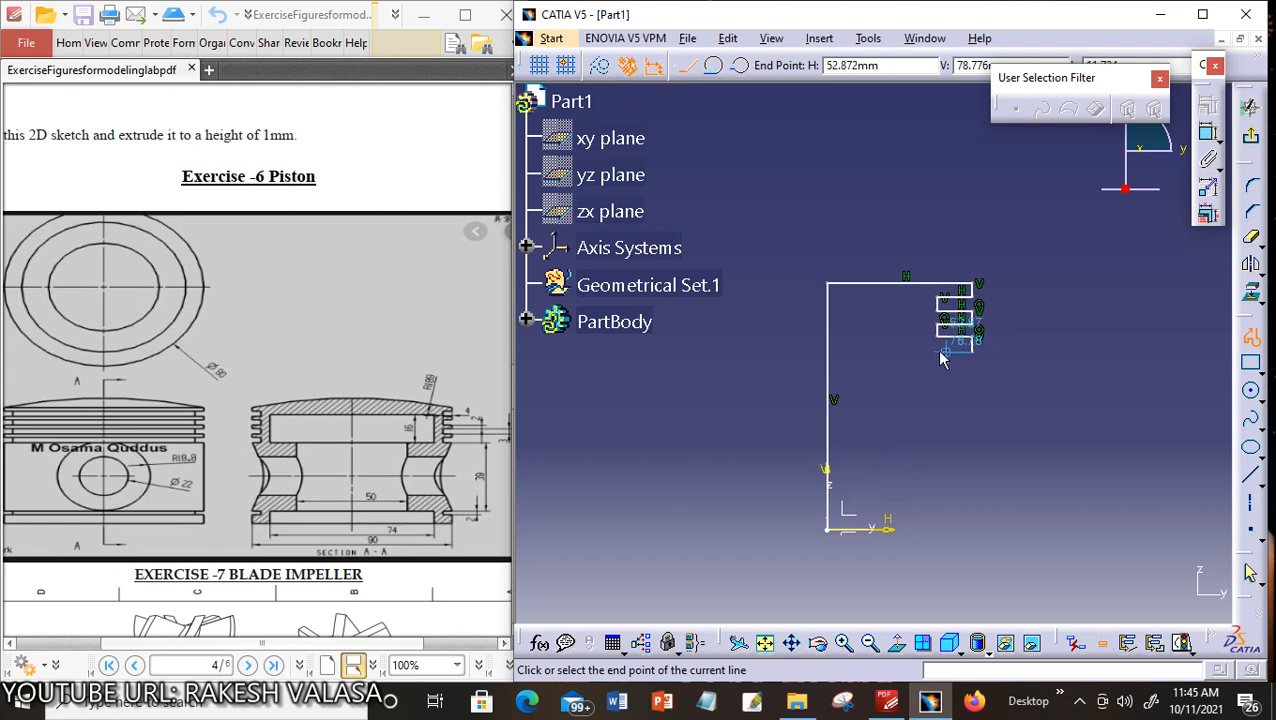
{"action": "left_click", "coordinate": [937, 351]}
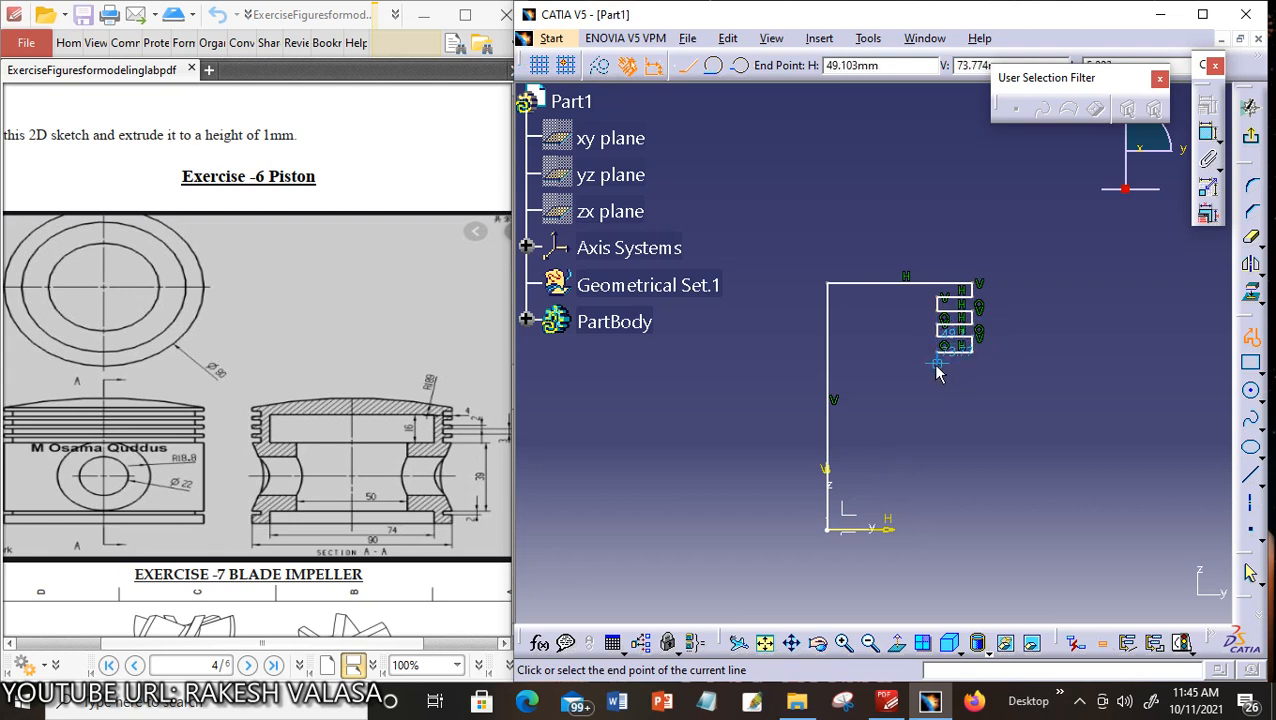
{"action": "left_click", "coordinate": [938, 362]}
{"action": "left_click", "coordinate": [973, 362]}
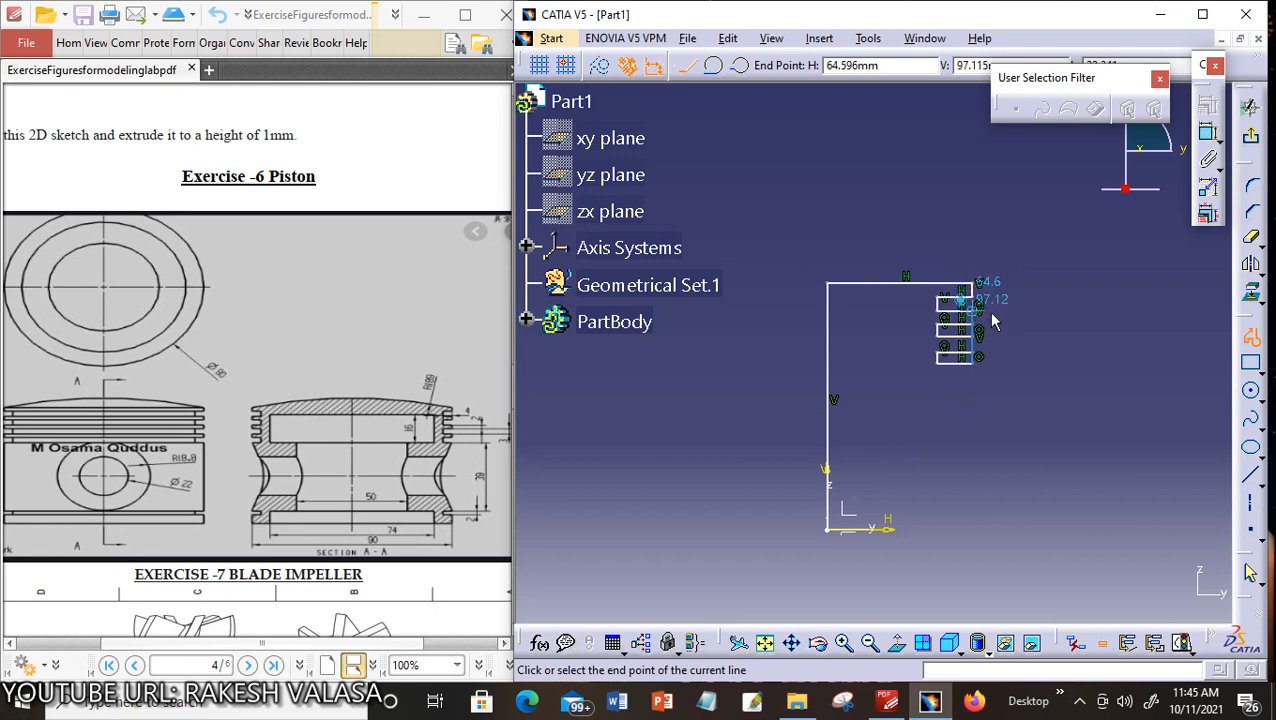
{"action": "left_click", "coordinate": [975, 385]}
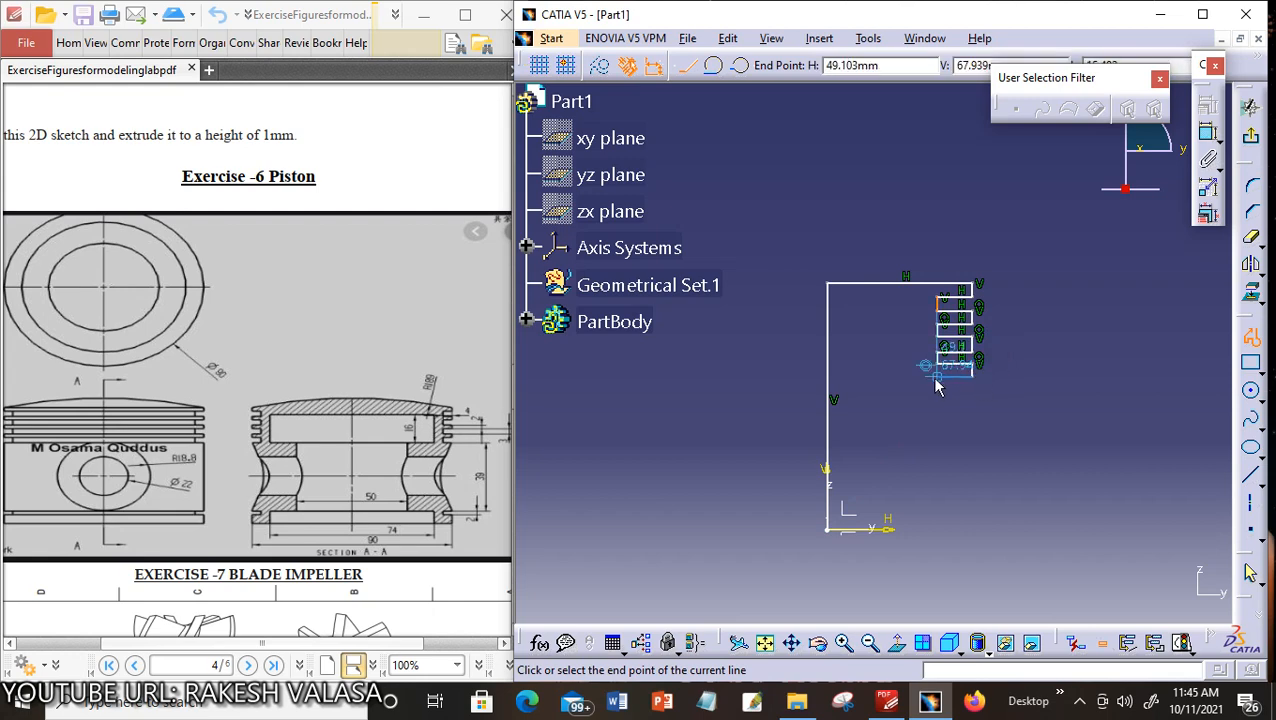
{"action": "left_click", "coordinate": [936, 379]}
{"action": "left_click", "coordinate": [938, 395]}
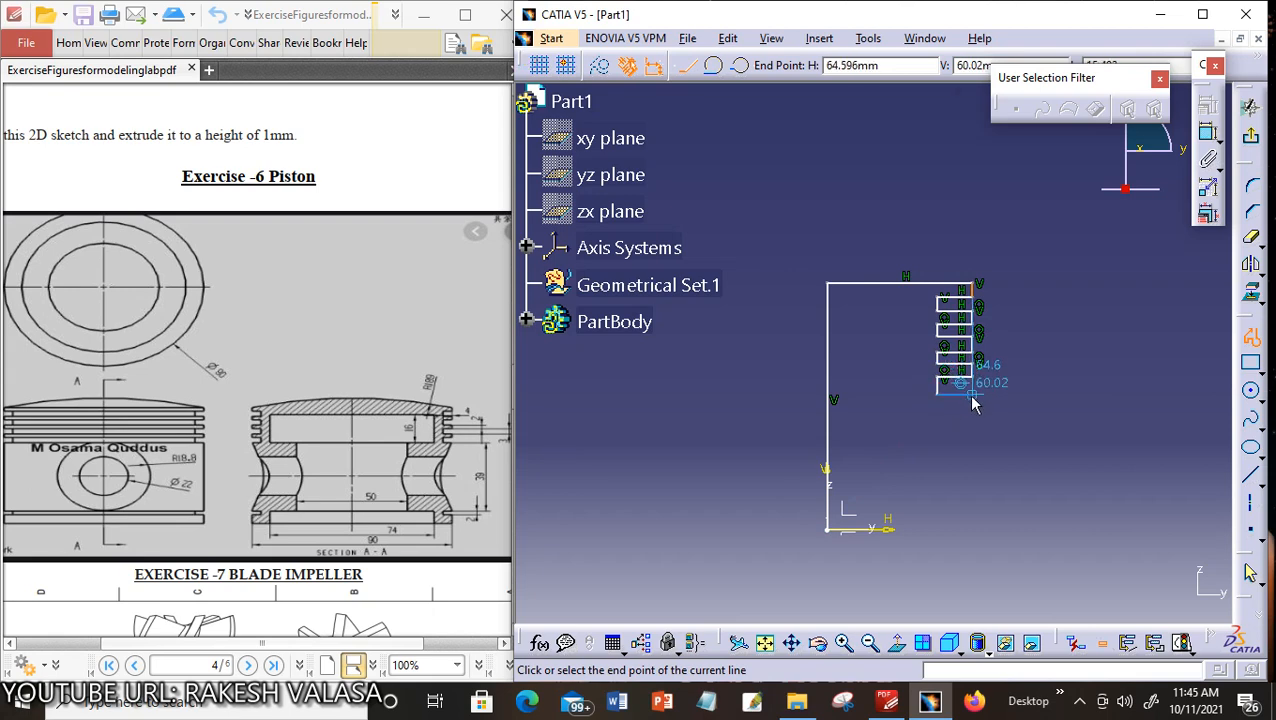
{"action": "left_click", "coordinate": [975, 400]}
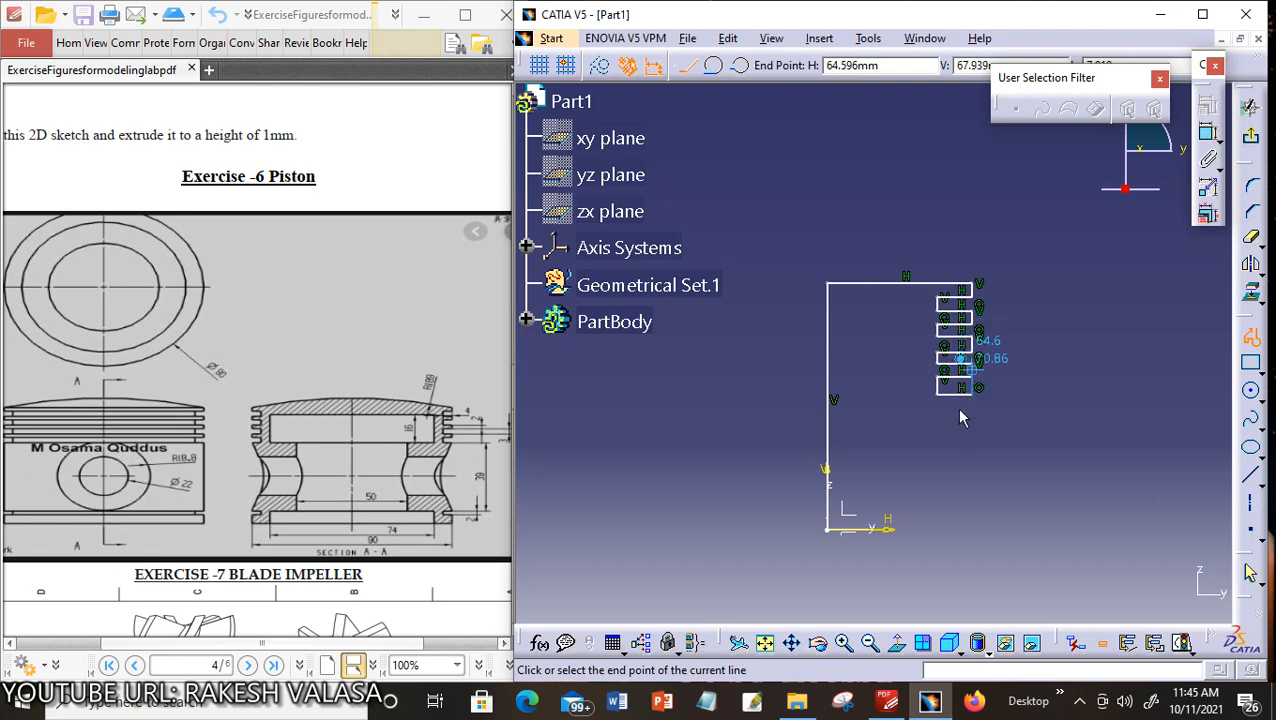
Draw the skirt edge about 38 mm long, add a lower groove about 6 mm high, and close the profile at the origin
{"action": "left_click", "coordinate": [966, 479]}
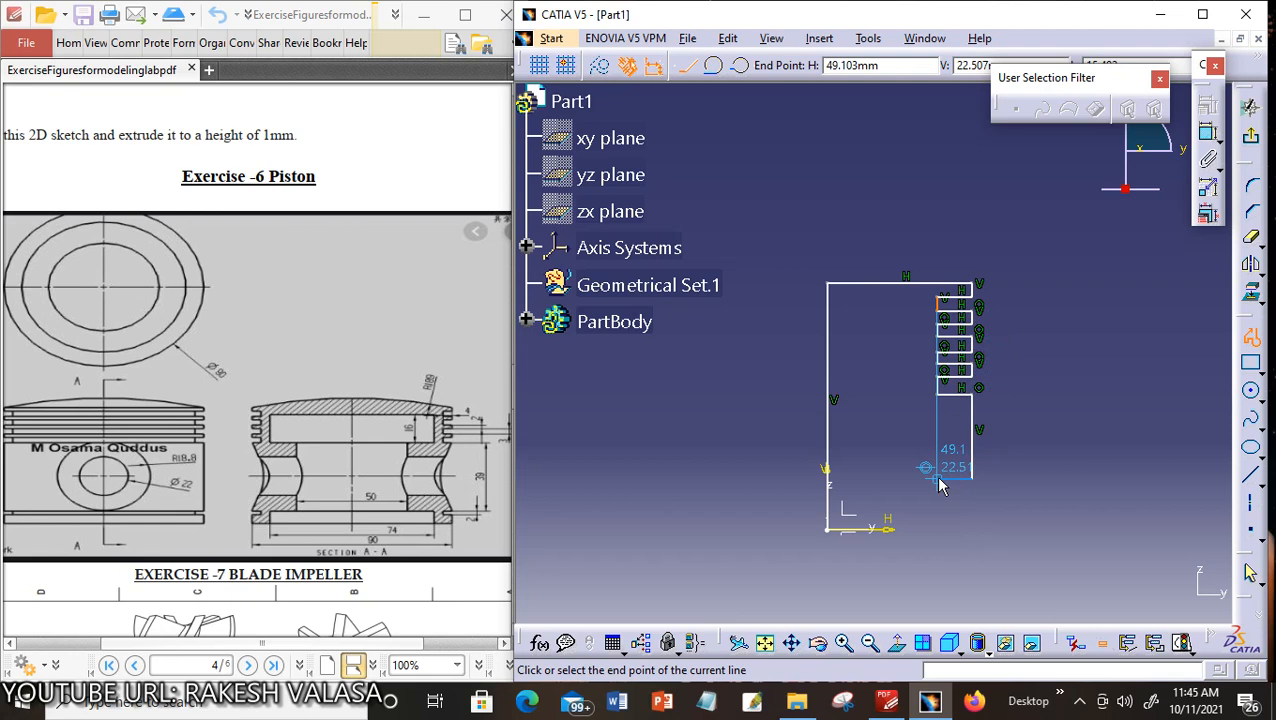
{"action": "left_click", "coordinate": [939, 482]}
{"action": "left_click", "coordinate": [939, 493]}
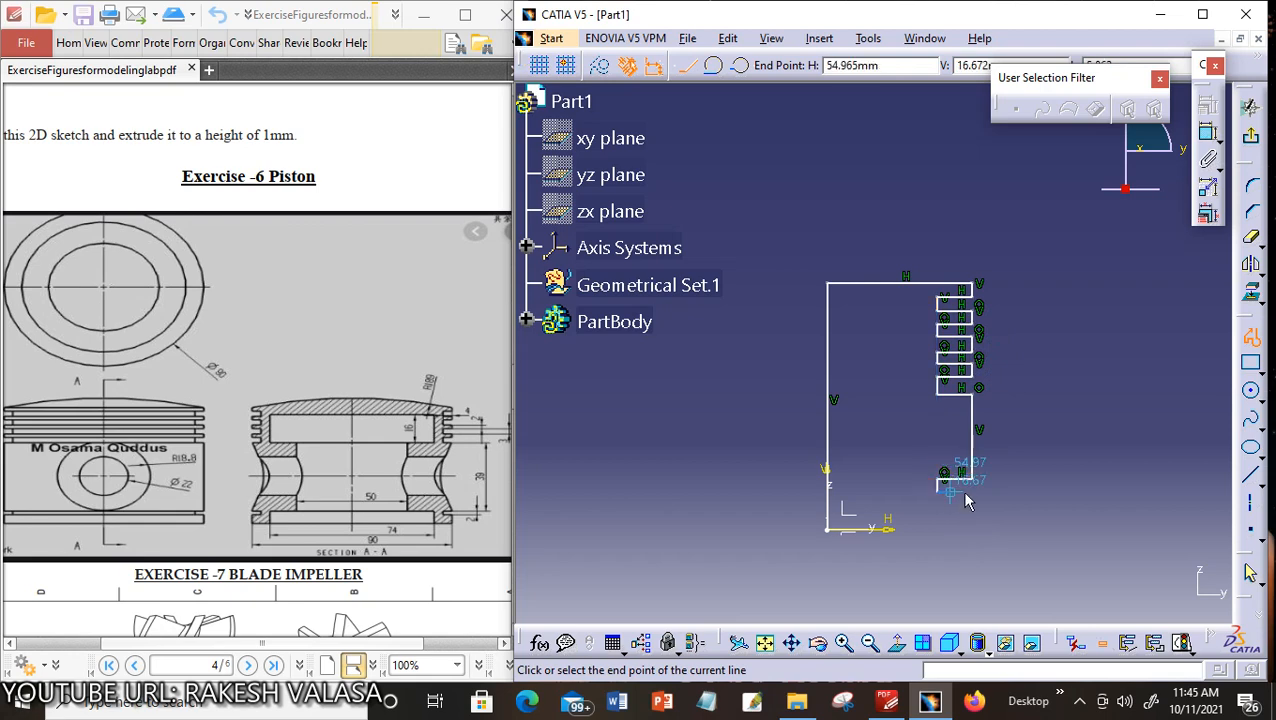
{"action": "left_click", "coordinate": [971, 490]}
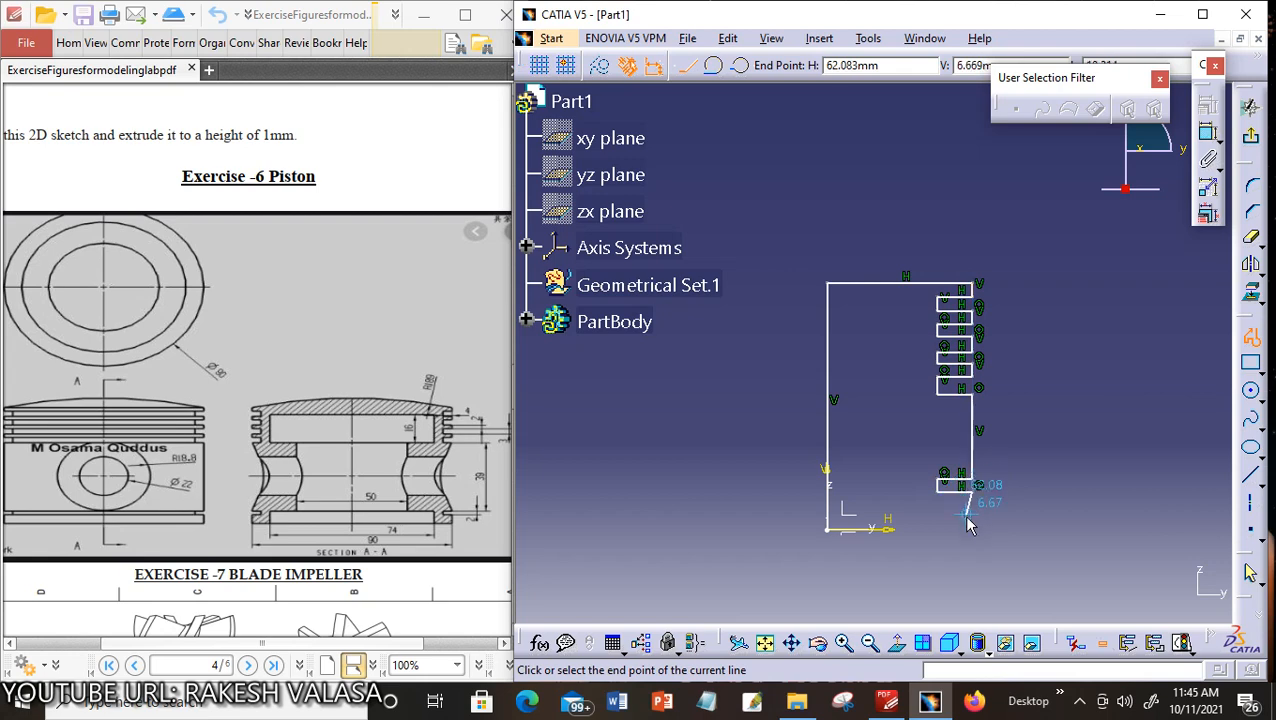
{"action": "left_click", "coordinate": [968, 530]}
{"action": "left_click", "coordinate": [829, 529]}
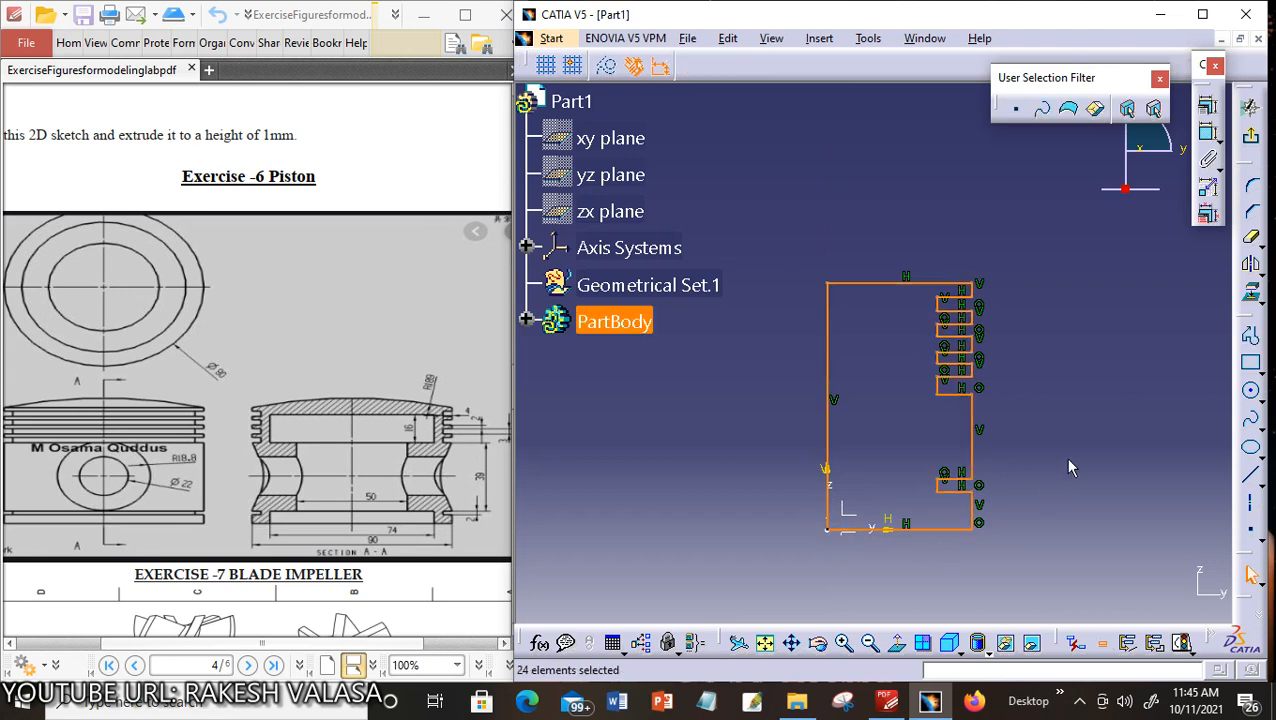
{"action": "left_click", "coordinate": [1010, 470]}
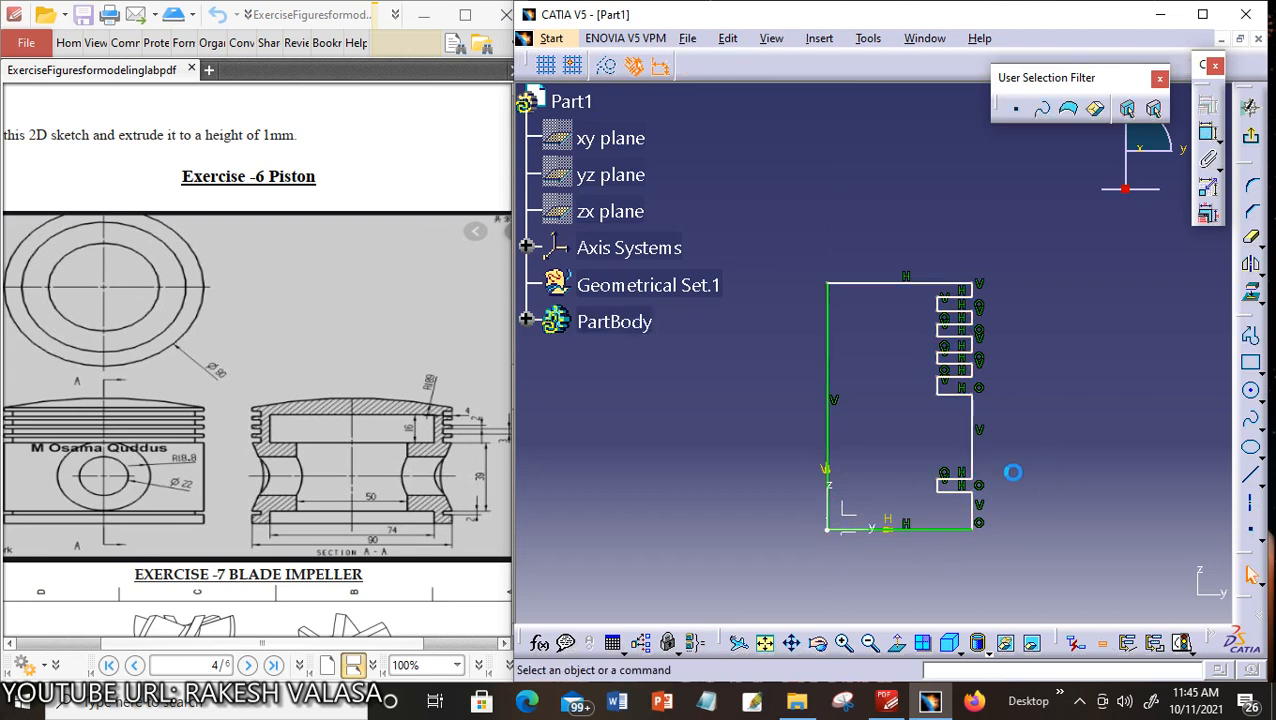
Convert the profile's top line, vertical axis line and bottom line into construction elements
{"action": "left_click", "coordinate": [868, 287]}
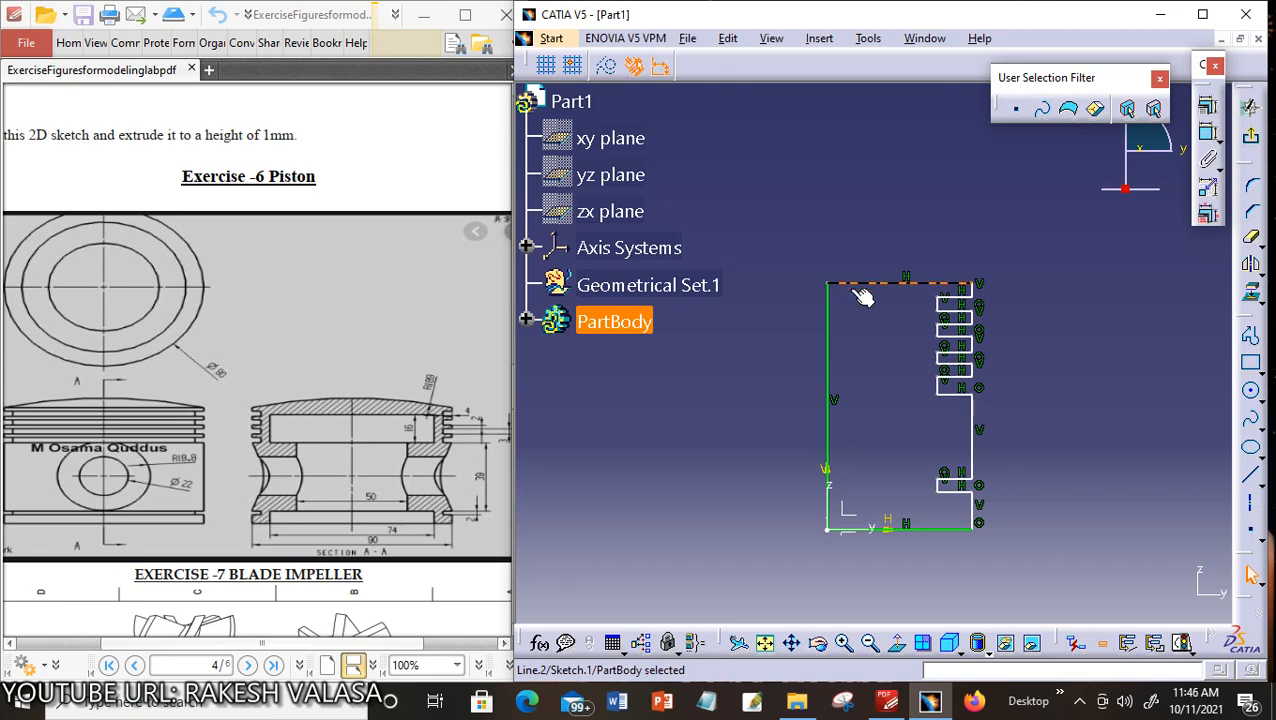
{"action": "left_click", "coordinate": [828, 378], "text": "ctrl"}
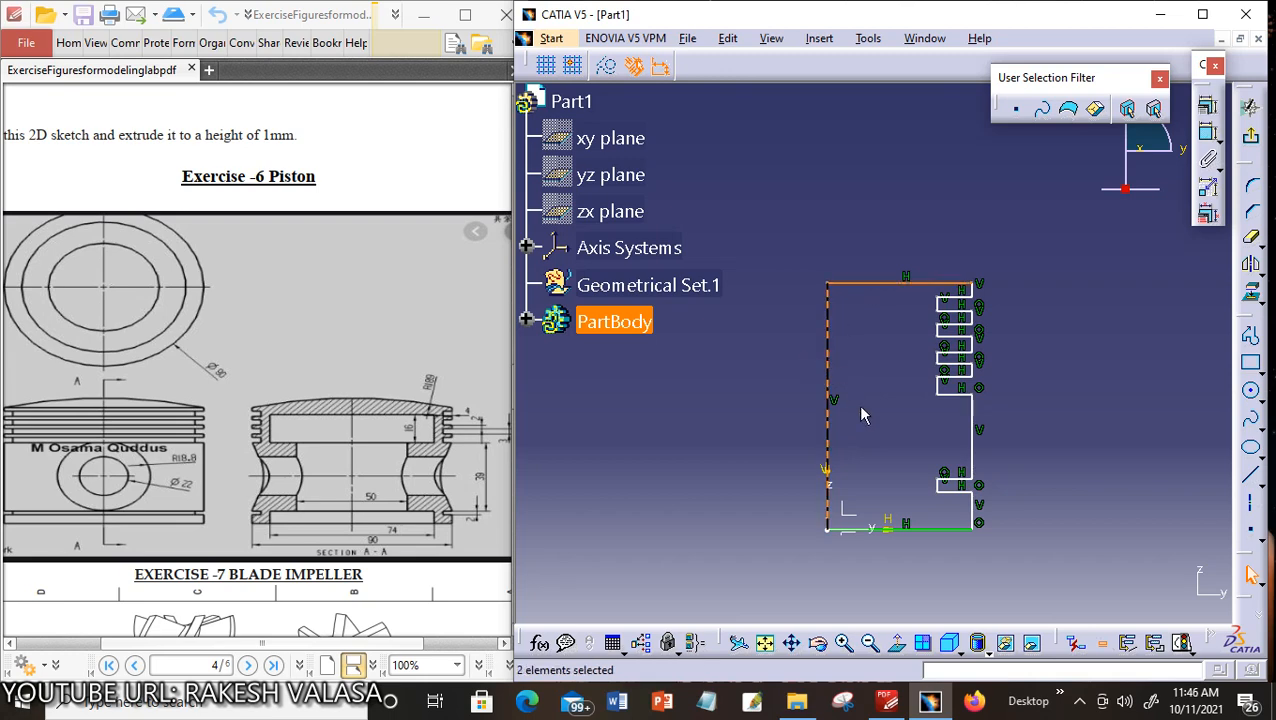
{"action": "left_click", "coordinate": [903, 529], "text": "ctrl"}
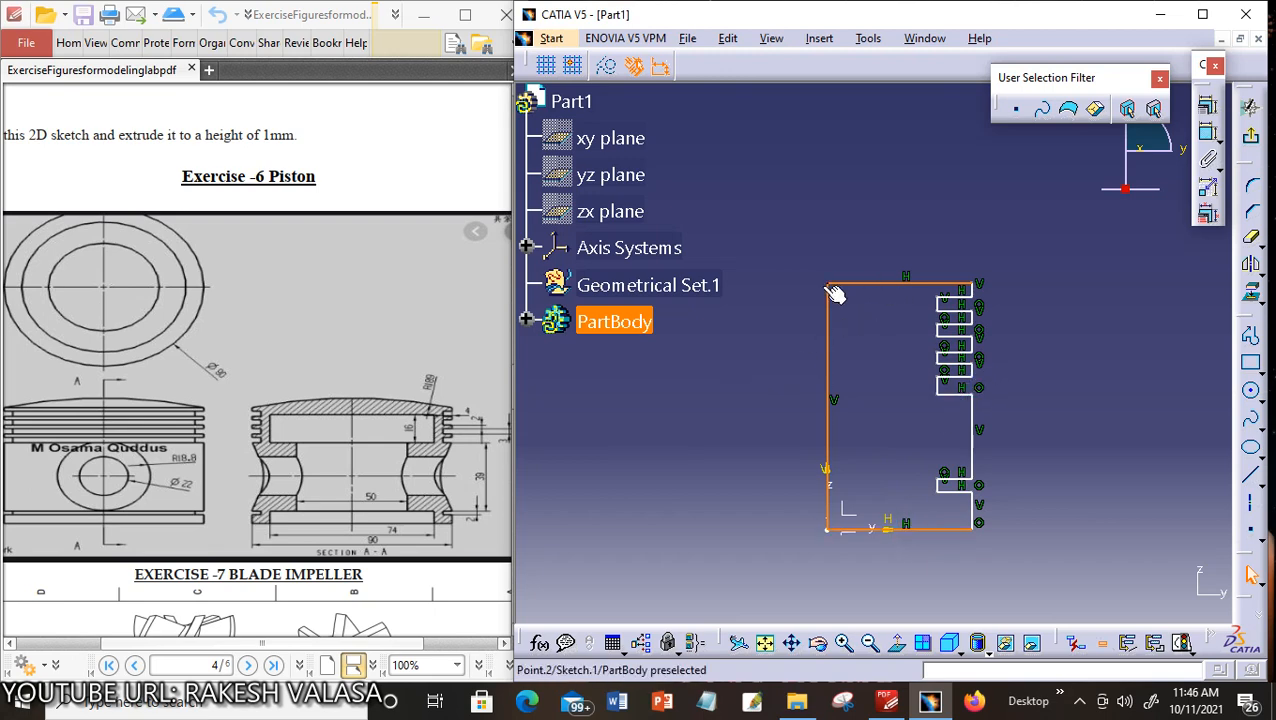
{"action": "left_click", "coordinate": [608, 68]}
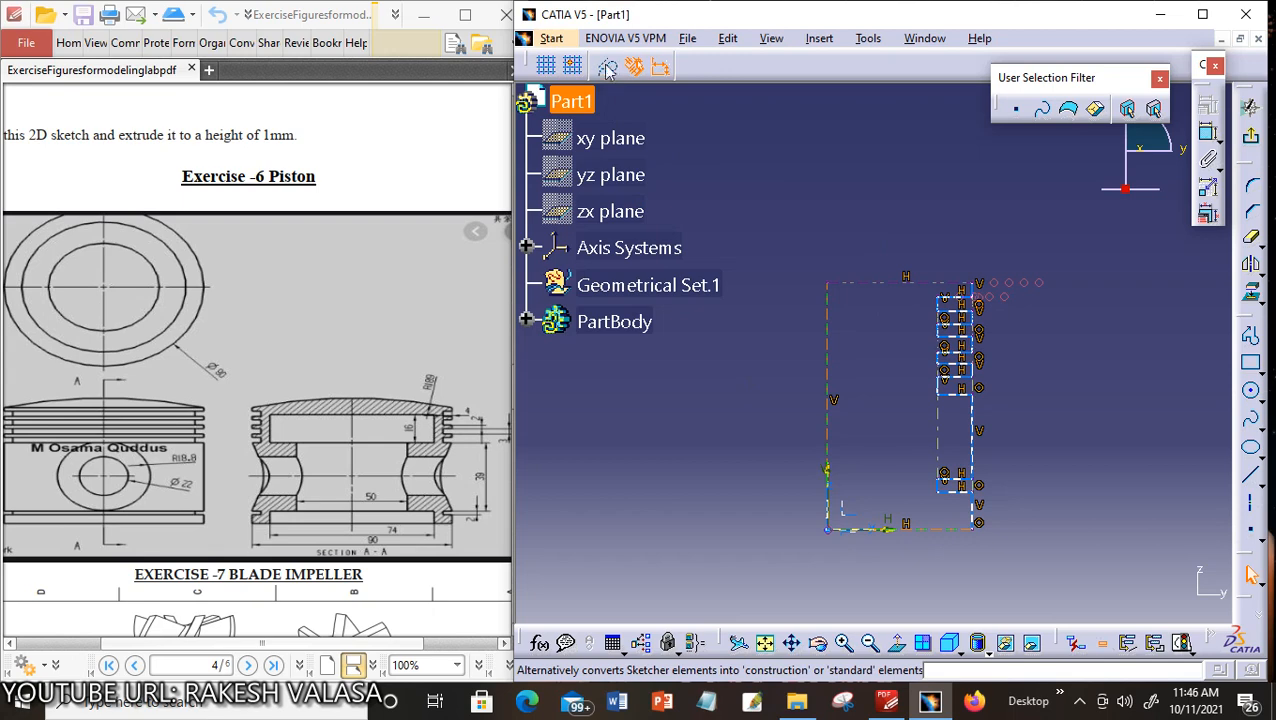
{"action": "left_click", "coordinate": [608, 68]}
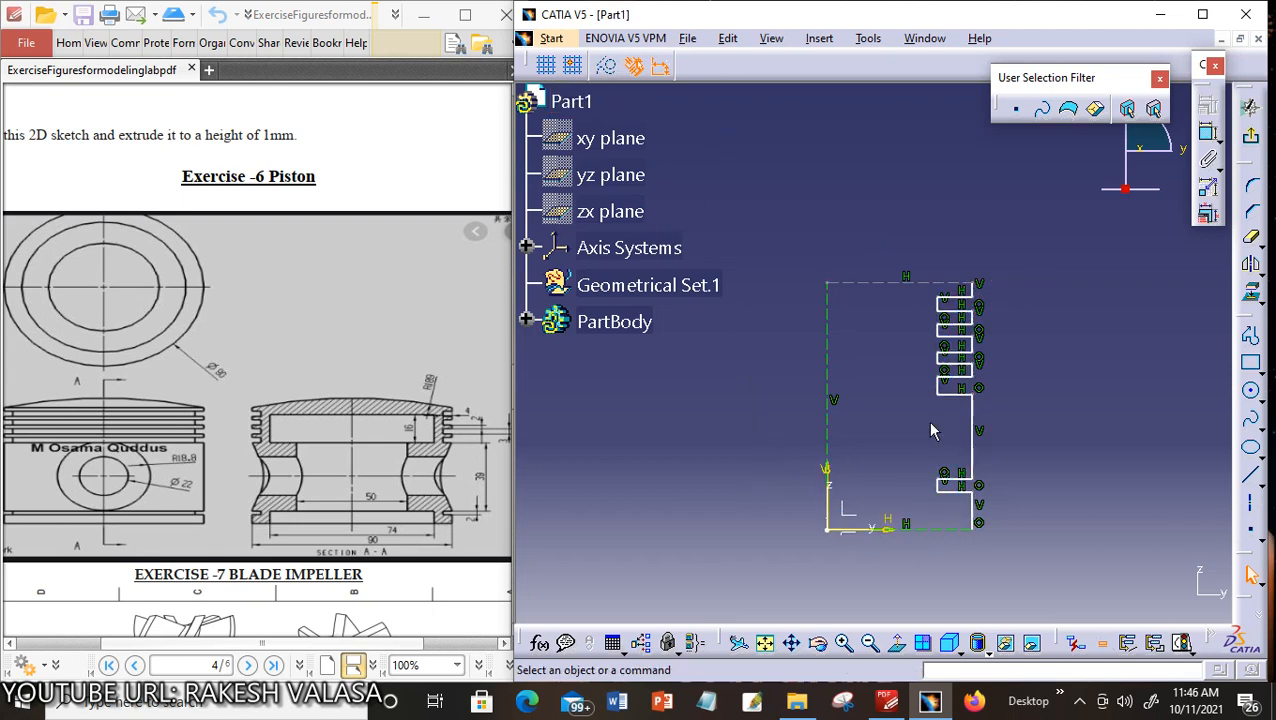
Dimension the length of the profile's bottom line, placing the dimension below the sketch
{"action": "left_click", "coordinate": [1207, 134]}
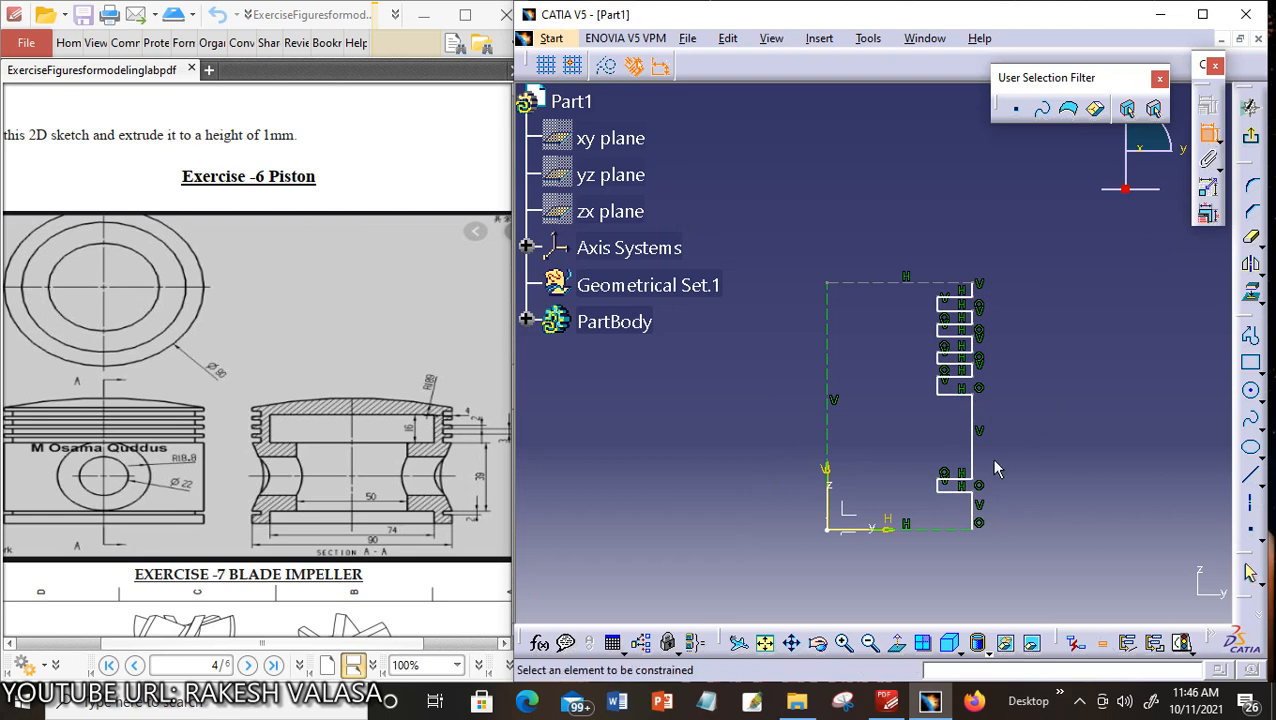
{"action": "left_click", "coordinate": [948, 528]}
{"action": "left_click", "coordinate": [902, 579]}
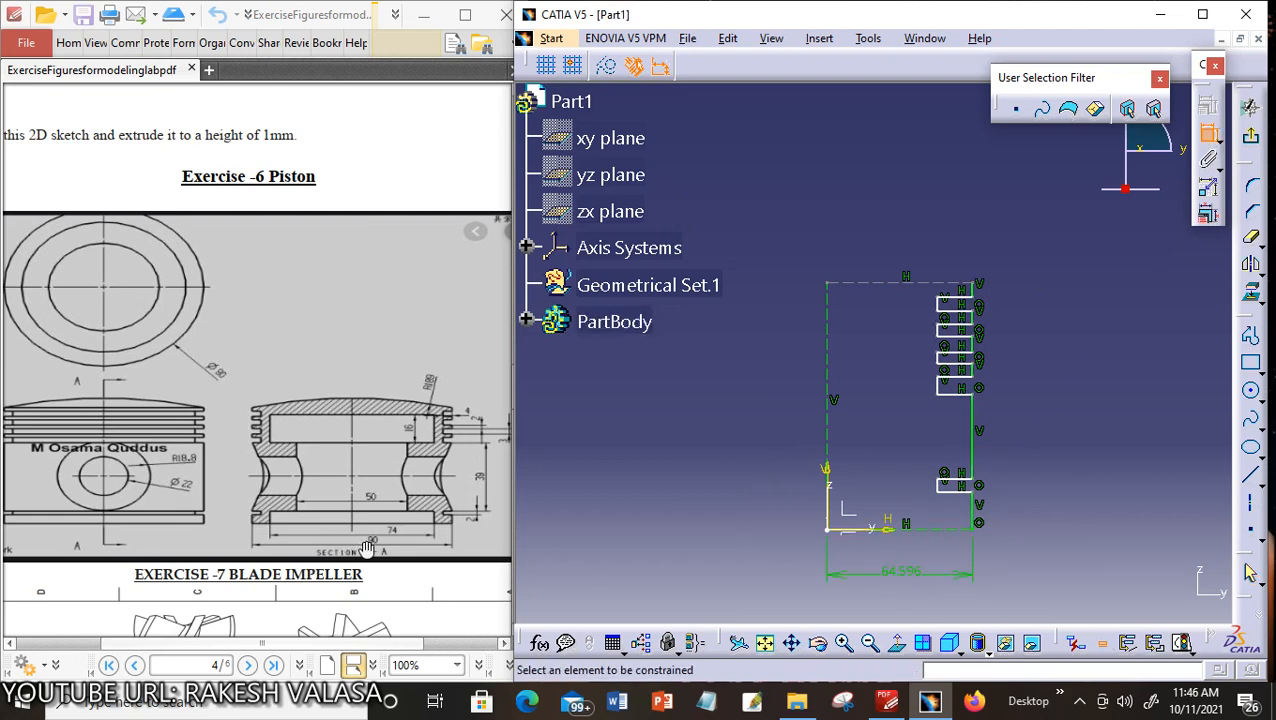
Set the length of the profile's bottom line to 45 mm
{"action": "double_click", "coordinate": [905, 575]}
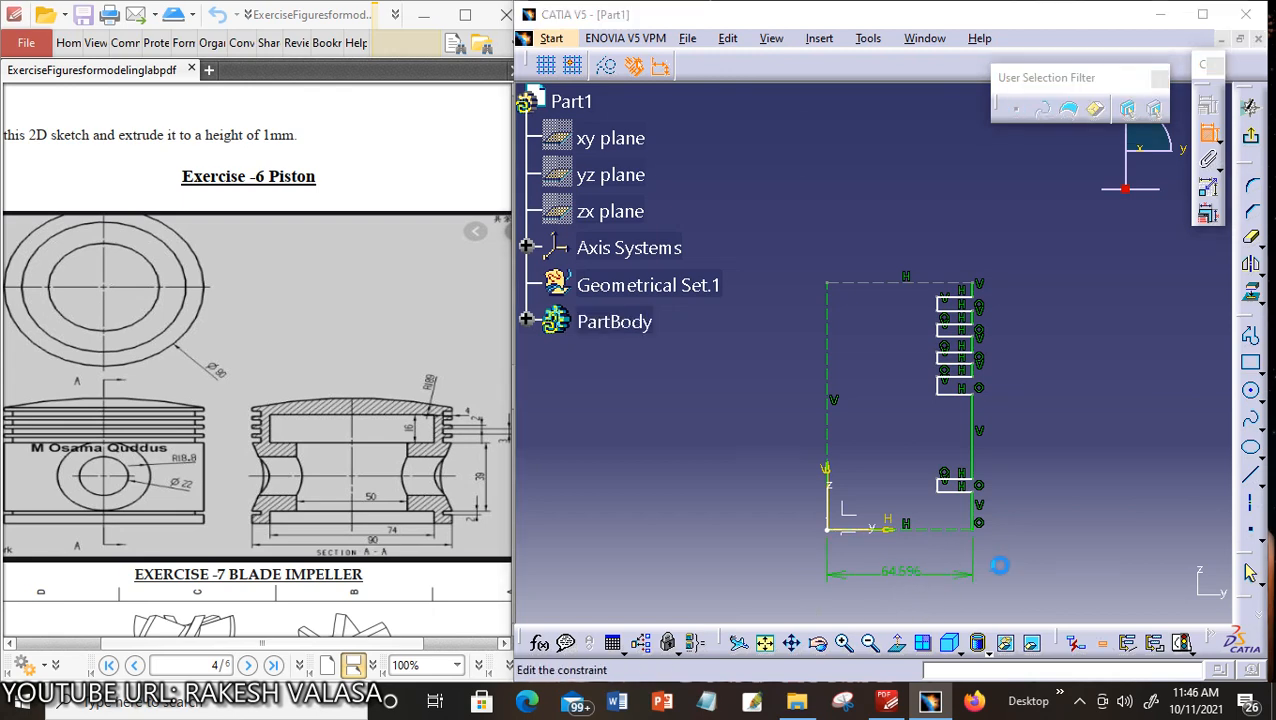
{"action": "type", "text": "45"}
{"action": "key", "text": "Return"}
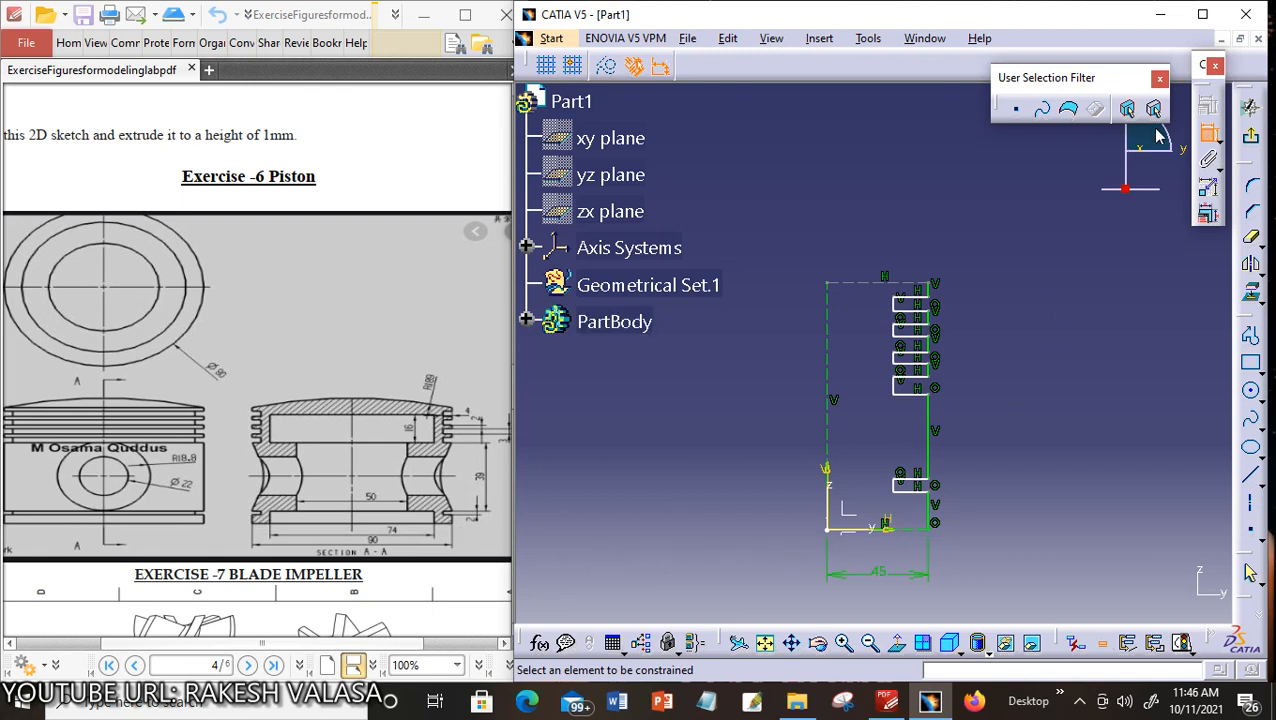
Dimension the short vertical edge below the lower groove and set its length to 5 mm
{"action": "left_click", "coordinate": [927, 510]}
{"action": "left_click", "coordinate": [978, 516]}
{"action": "double_click", "coordinate": [970, 506]}
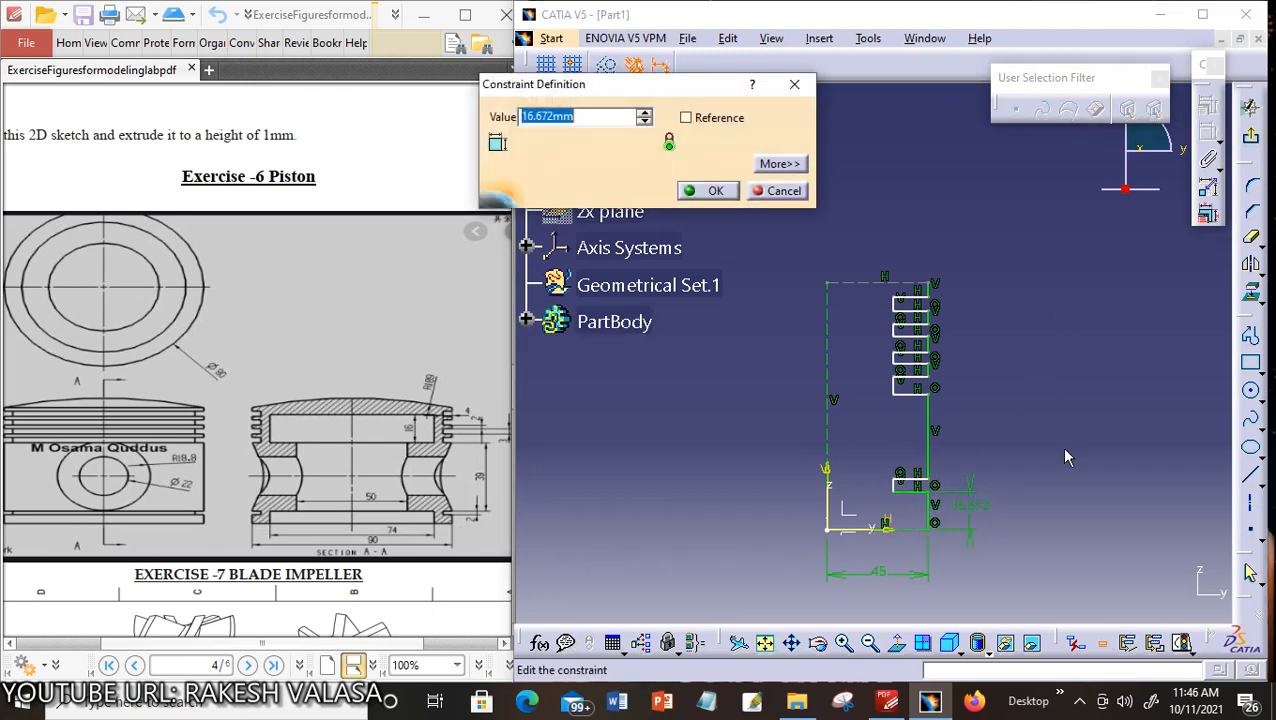
{"action": "type", "text": "5"}
{"action": "key", "text": "Return"}
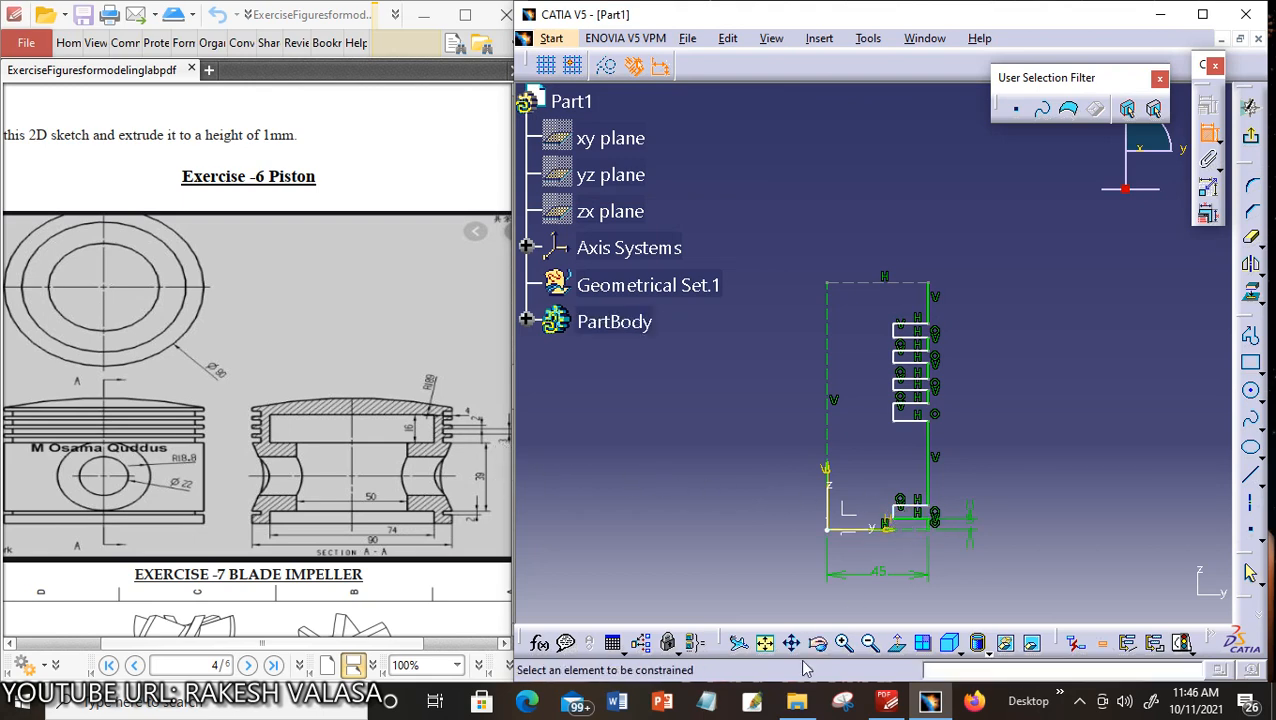
Dimension the height of the lower skirt groove and set it to 3 mm
{"action": "left_click", "coordinate": [844, 644]}
{"action": "left_click", "coordinate": [844, 644]}
{"action": "left_click", "coordinate": [844, 644]}
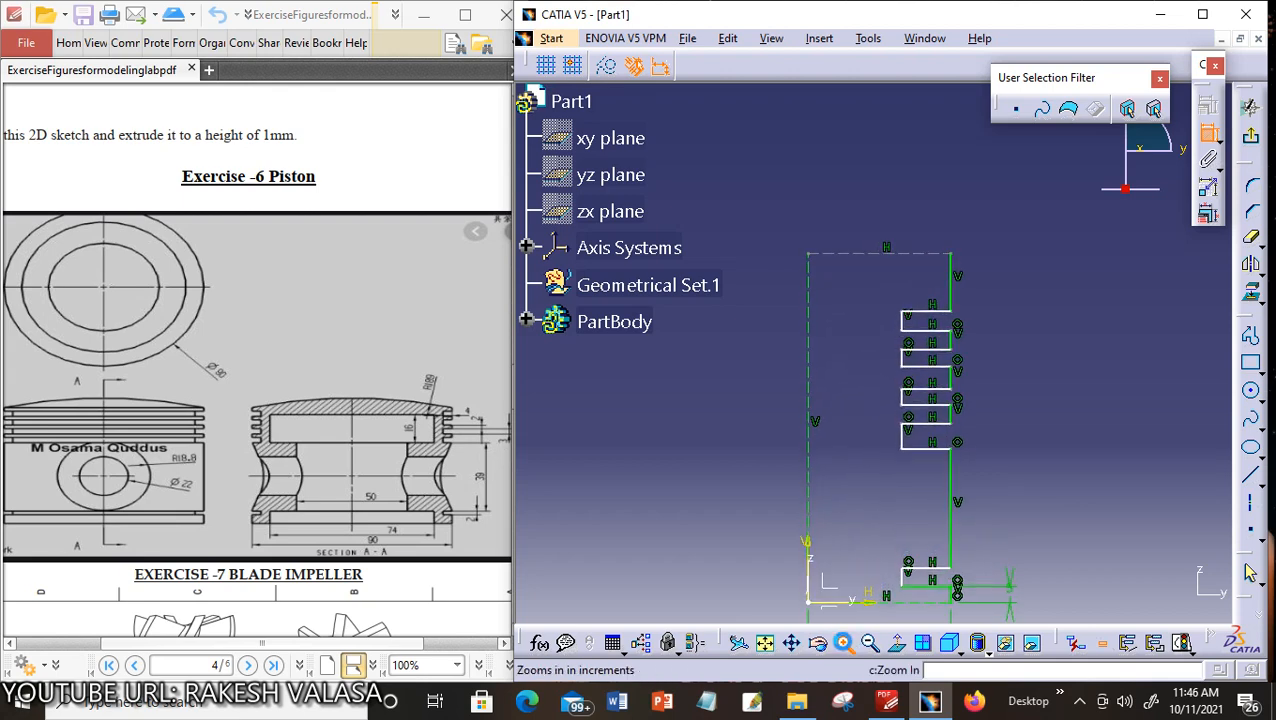
{"action": "left_click", "coordinate": [844, 644]}
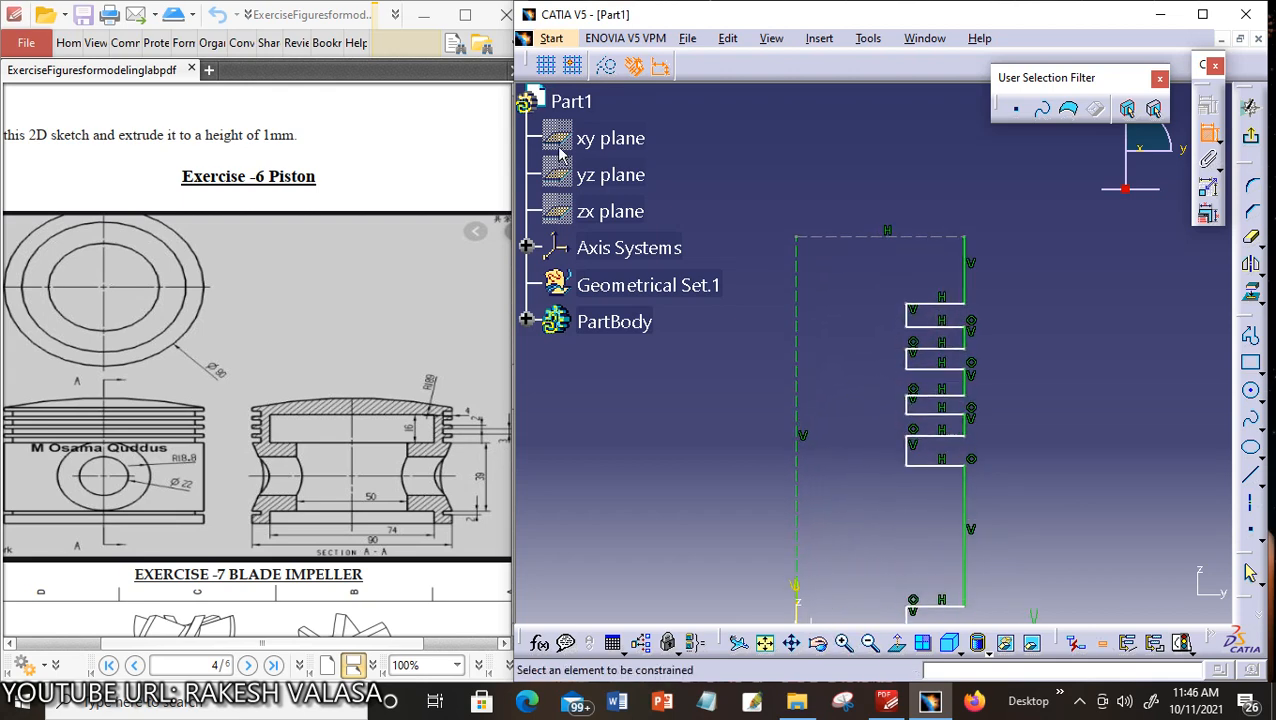
{"action": "left_click", "coordinate": [791, 641]}
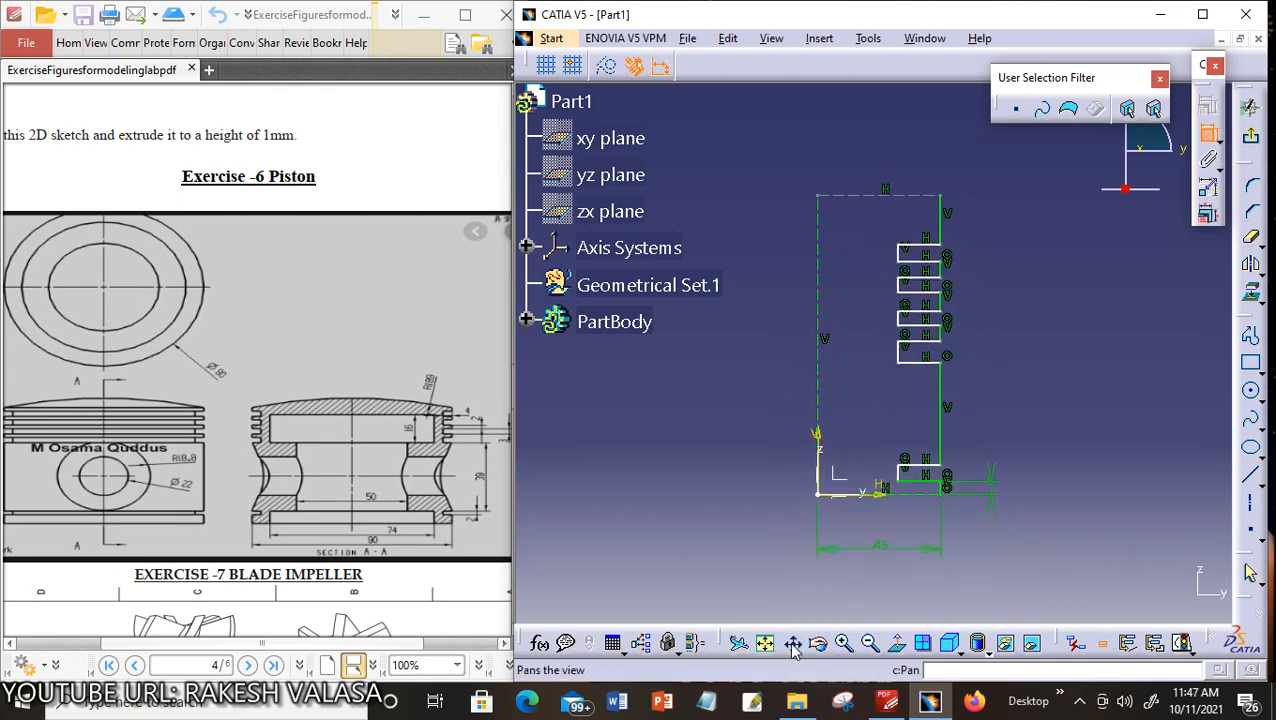
{"action": "left_click", "coordinate": [845, 645]}
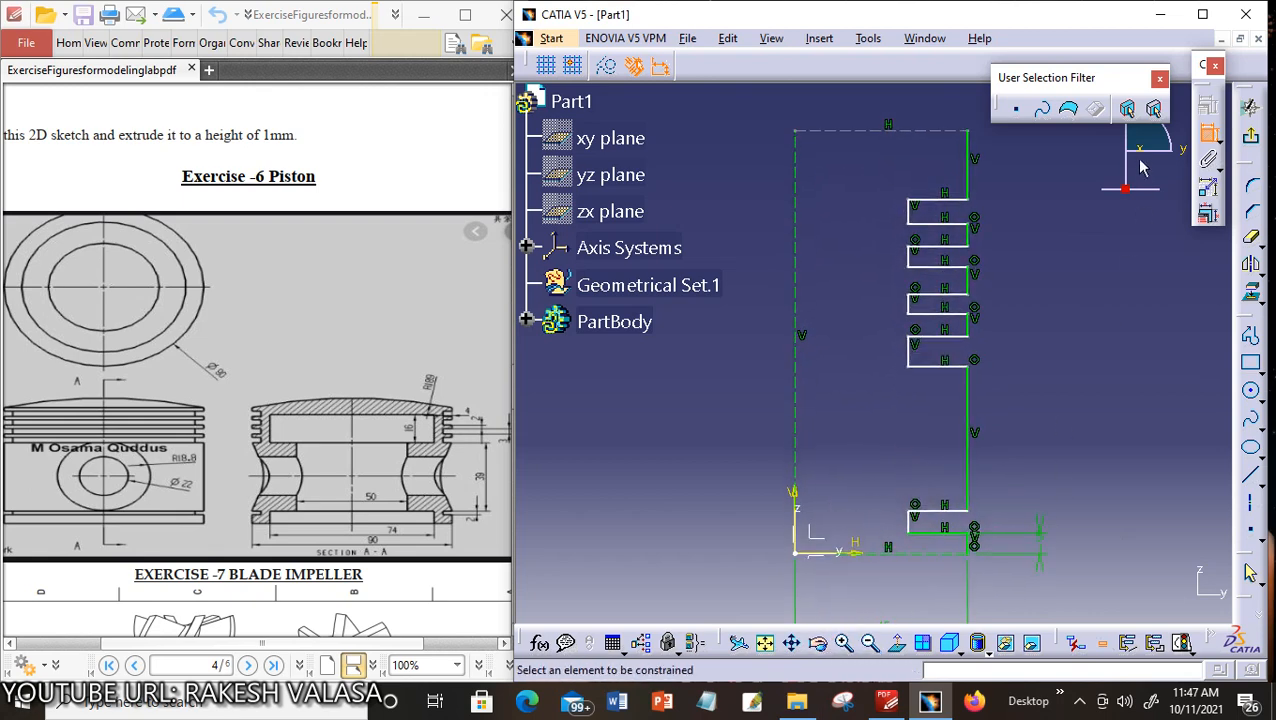
{"action": "left_click", "coordinate": [1178, 188]}
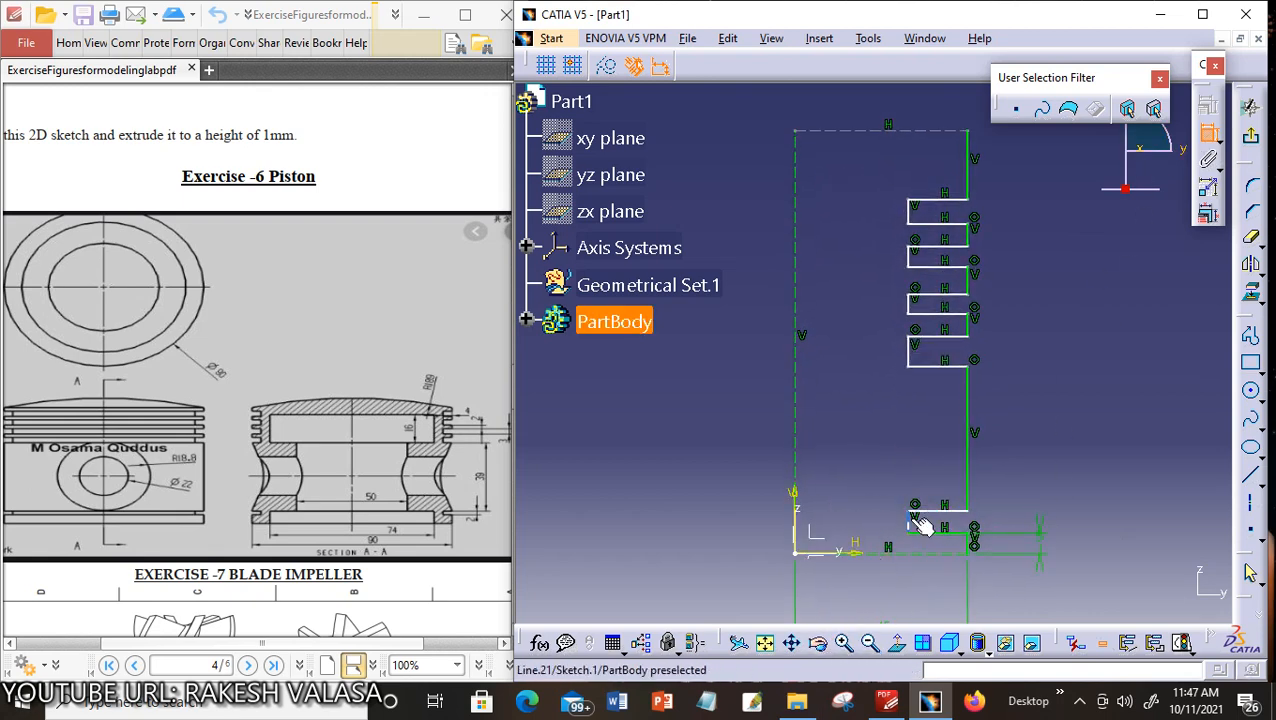
{"action": "left_click", "coordinate": [912, 518]}
{"action": "left_click", "coordinate": [1098, 516]}
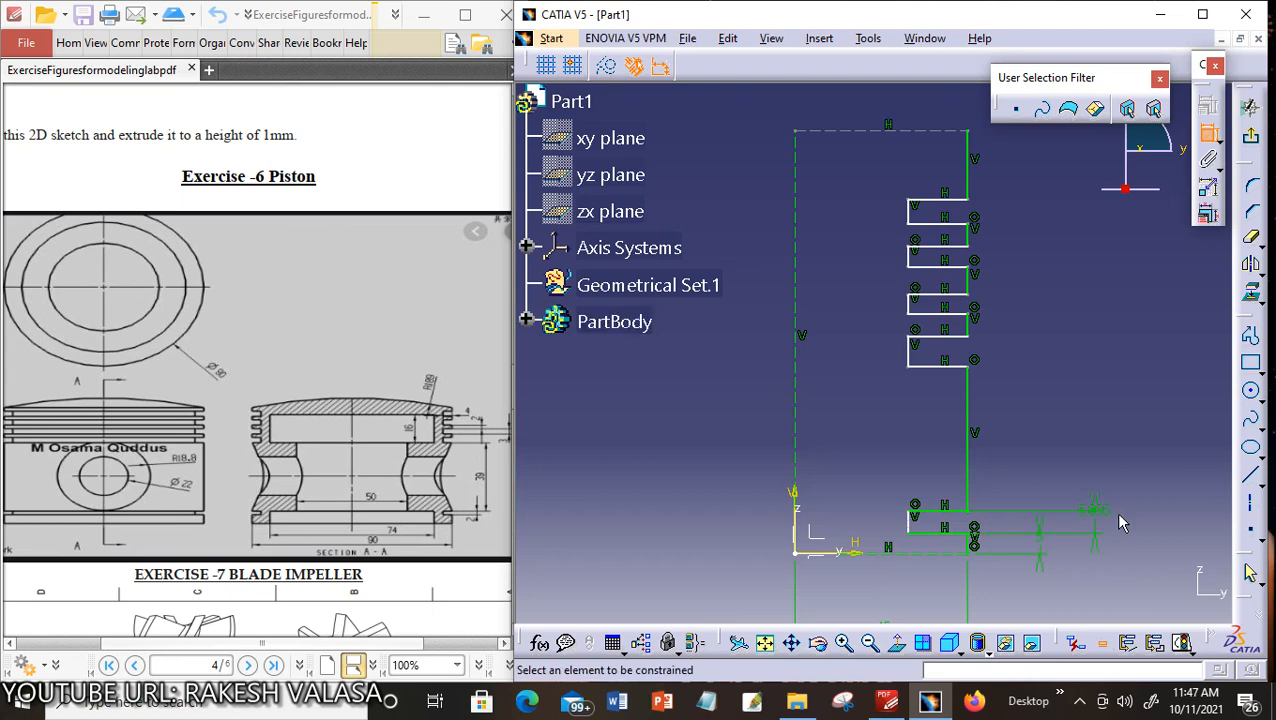
{"action": "double_click", "coordinate": [1122, 521]}
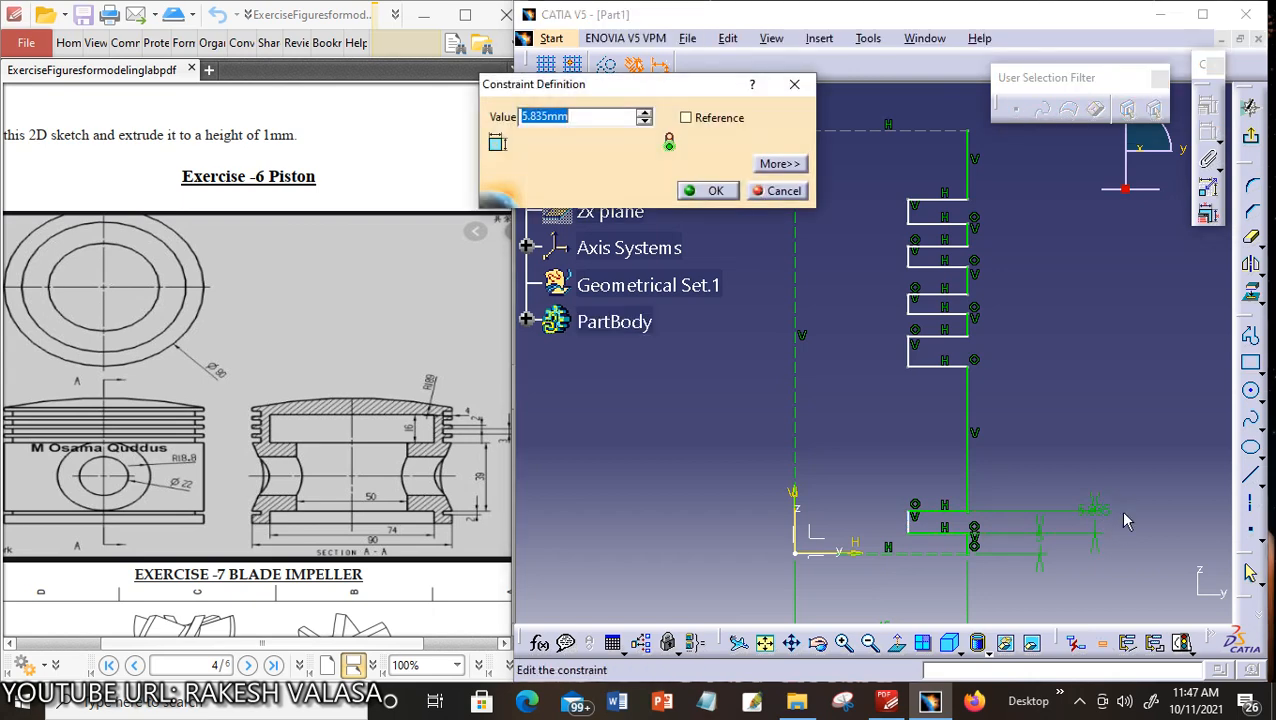
{"action": "type", "text": "3"}
{"action": "key", "text": "Return"}
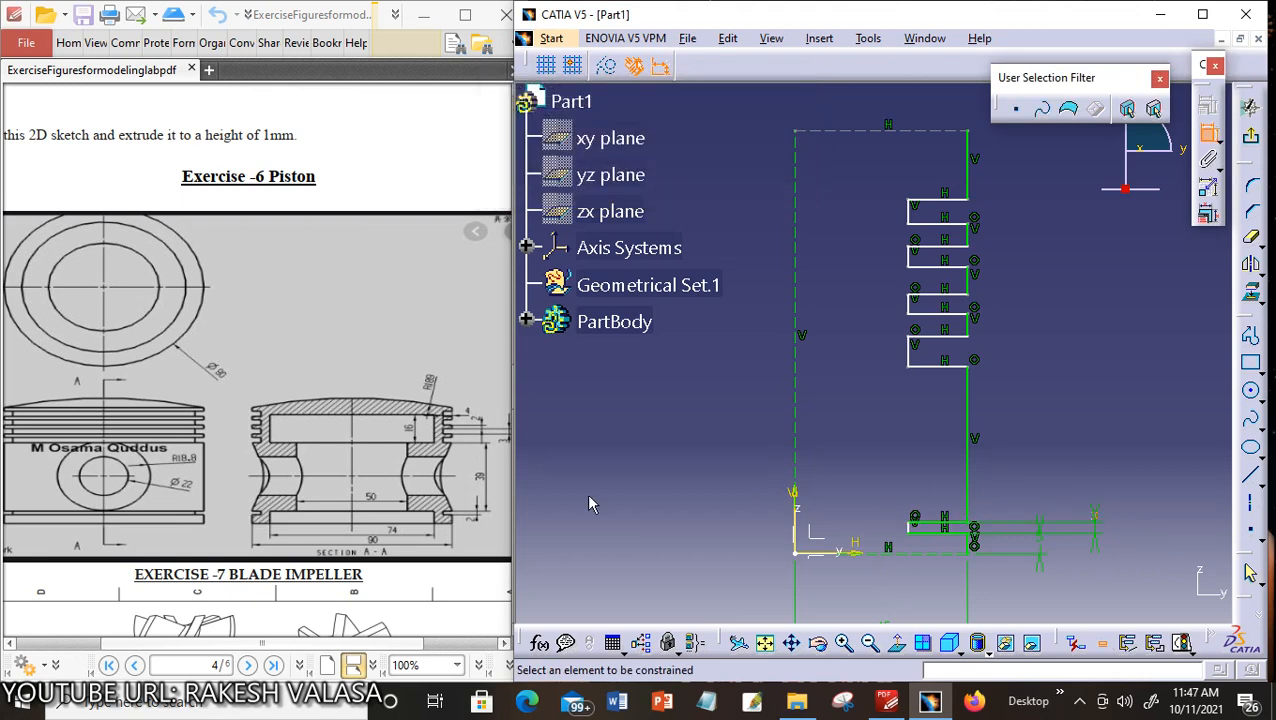
Dimension the skirt edge between the lower groove and the fourth ring groove and set it to 39 mm
{"action": "left_click", "coordinate": [963, 463]}
{"action": "left_click", "coordinate": [1022, 457]}
{"action": "double_click", "coordinate": [1029, 458]}
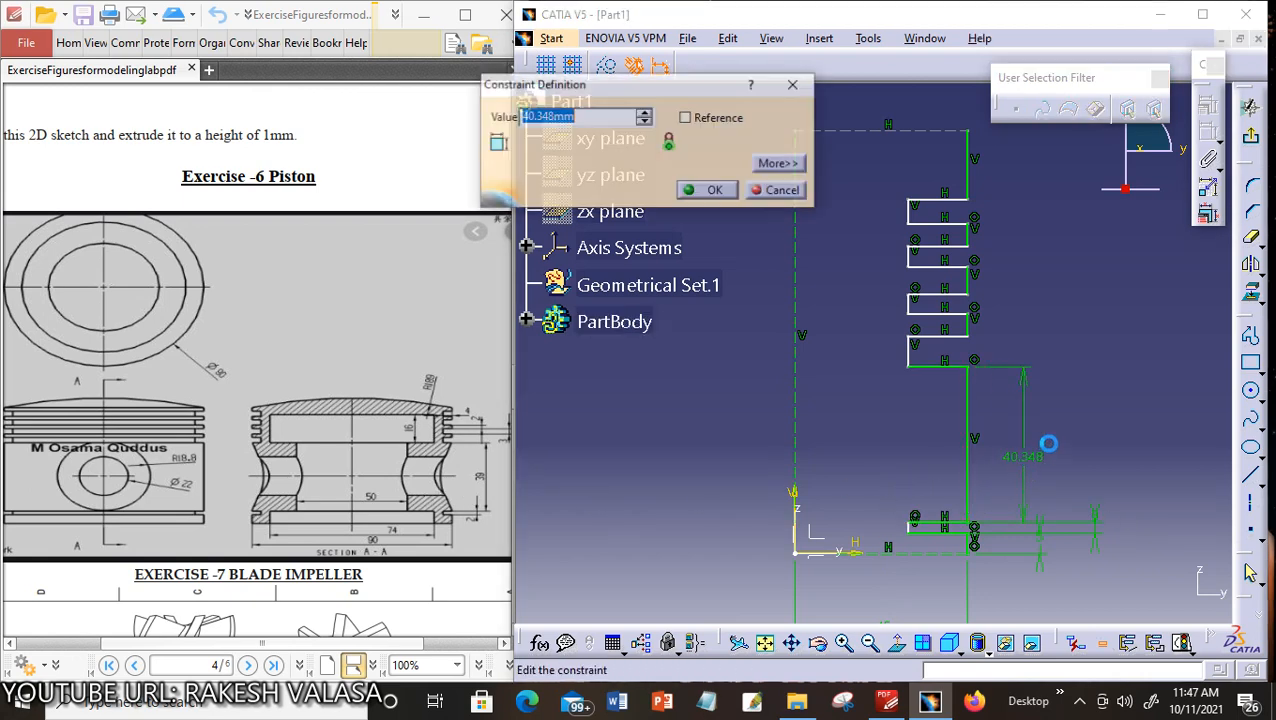
{"action": "type", "text": "39"}
{"action": "key", "text": "Return"}
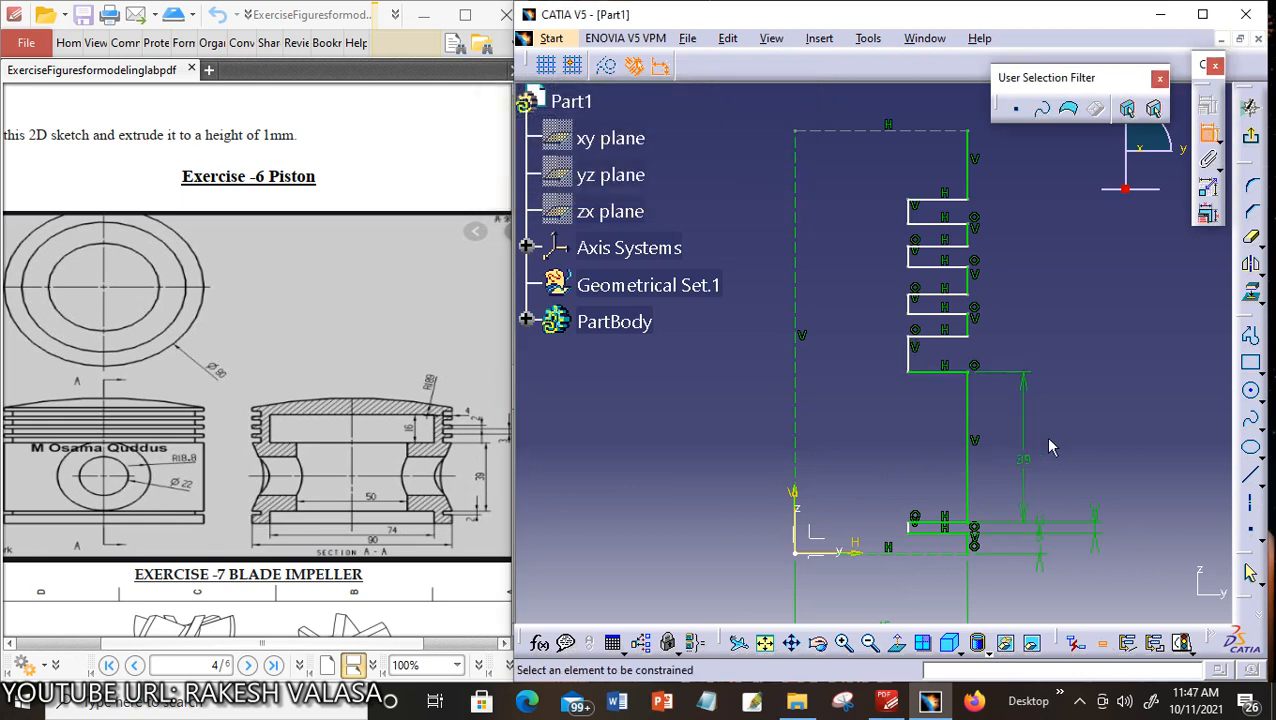
Dimension the height of the fourth, lowest ring groove and set it to 3 mm
{"action": "left_click", "coordinate": [912, 355]}
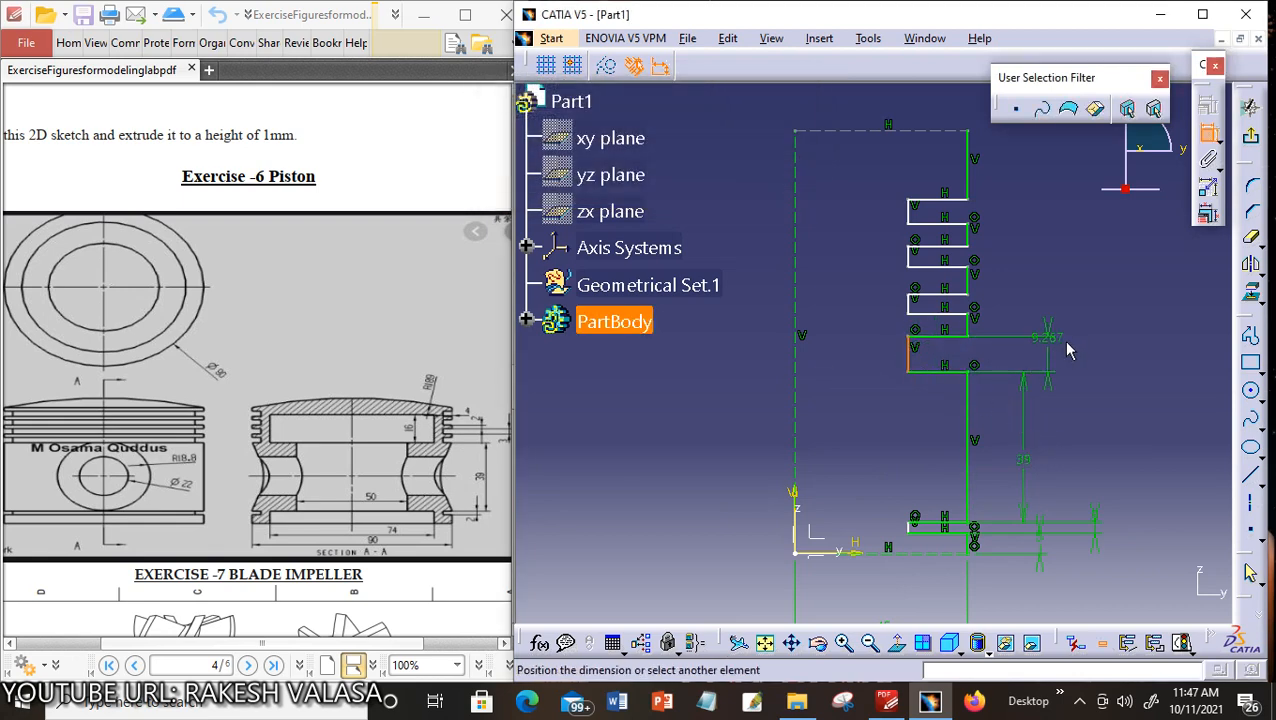
{"action": "left_click", "coordinate": [1075, 360]}
{"action": "double_click", "coordinate": [1072, 347]}
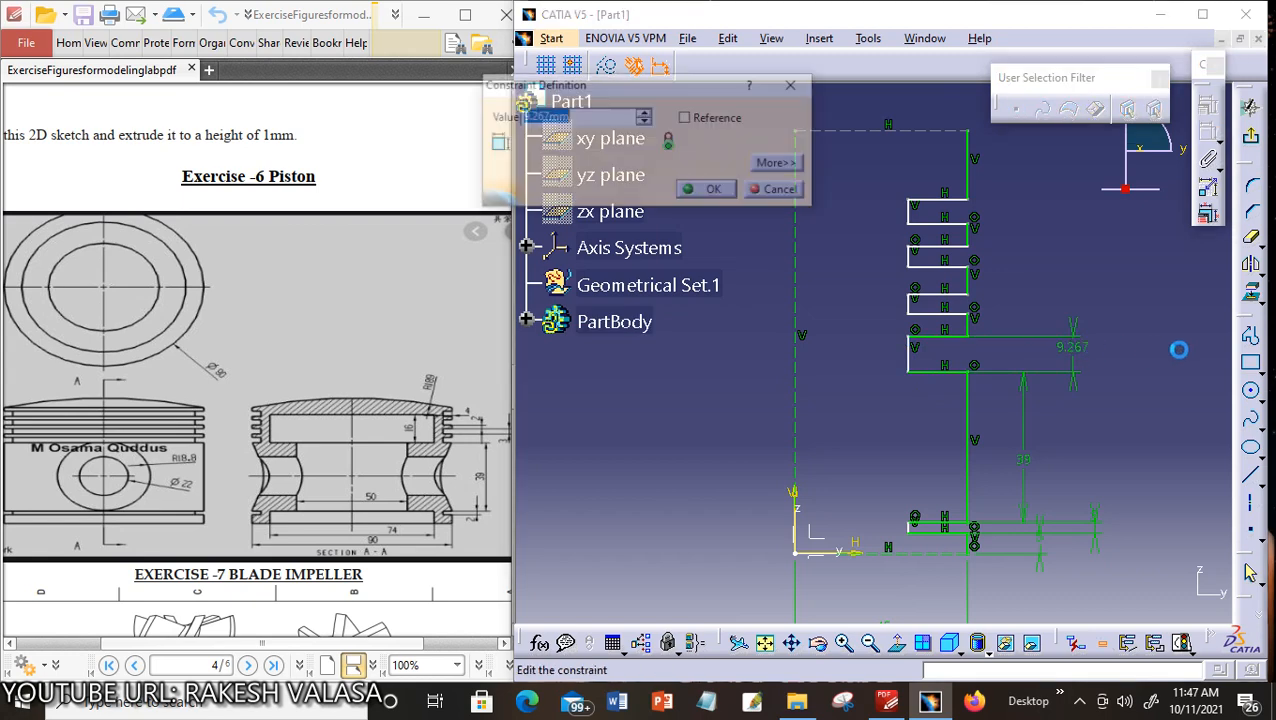
{"action": "type", "text": "3"}
{"action": "key", "text": "Return"}
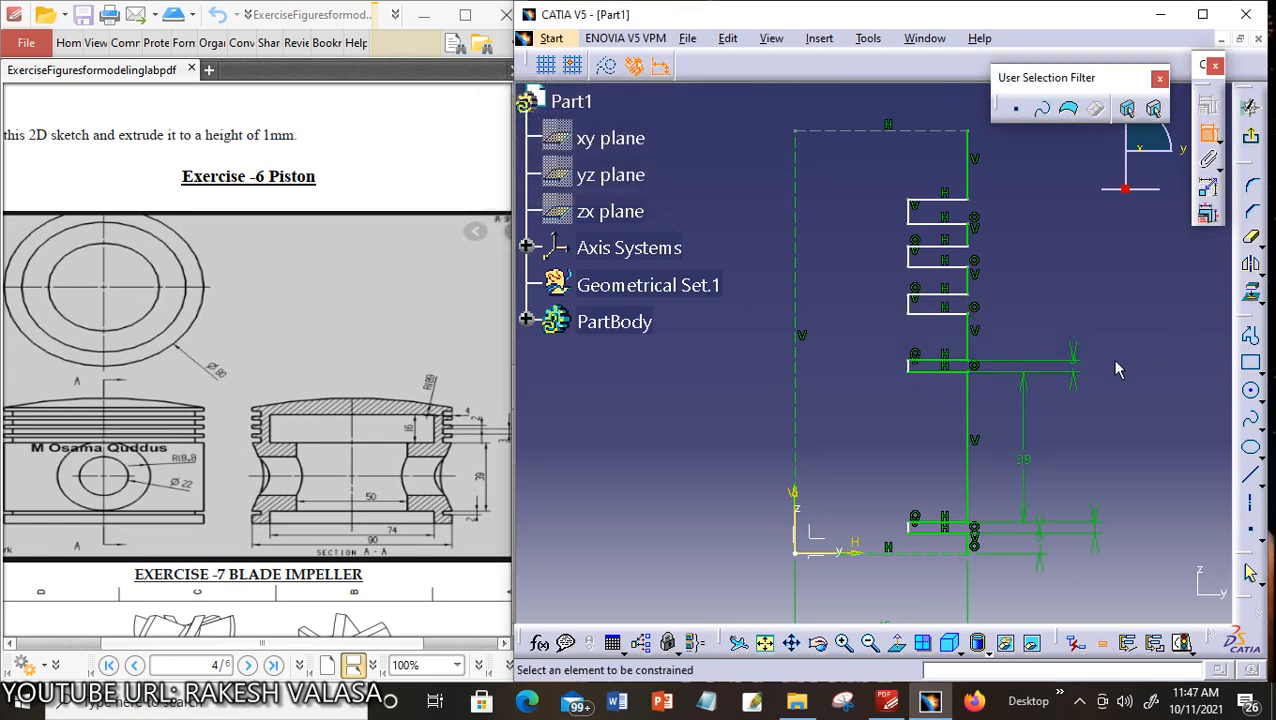
Dimension the land between the third and fourth ring grooves and set its height to 2 mm
{"action": "left_click", "coordinate": [969, 345]}
{"action": "left_click", "coordinate": [1031, 340]}
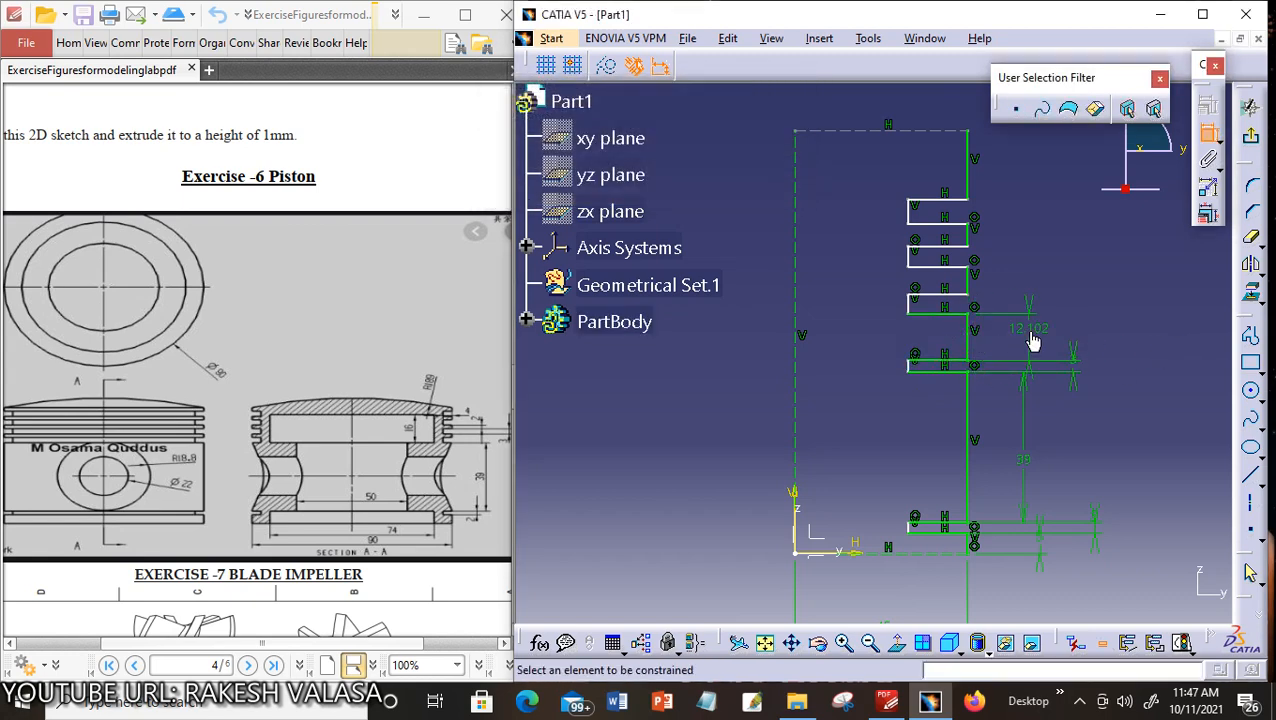
{"action": "double_click", "coordinate": [1033, 331]}
{"action": "type", "text": "4"}
{"action": "key", "text": "Return"}
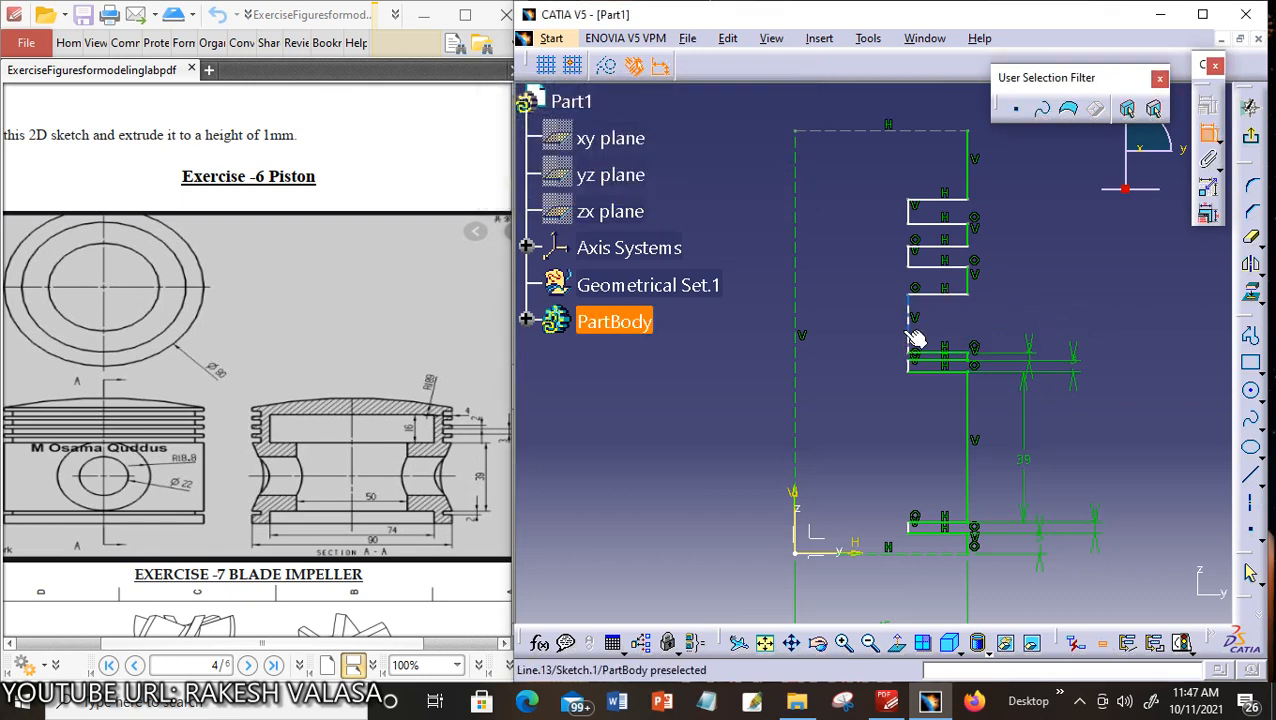
Dimension the height of the third ring groove and set it to 3 mm
{"action": "left_click", "coordinate": [909, 336]}
{"action": "left_click", "coordinate": [989, 329]}
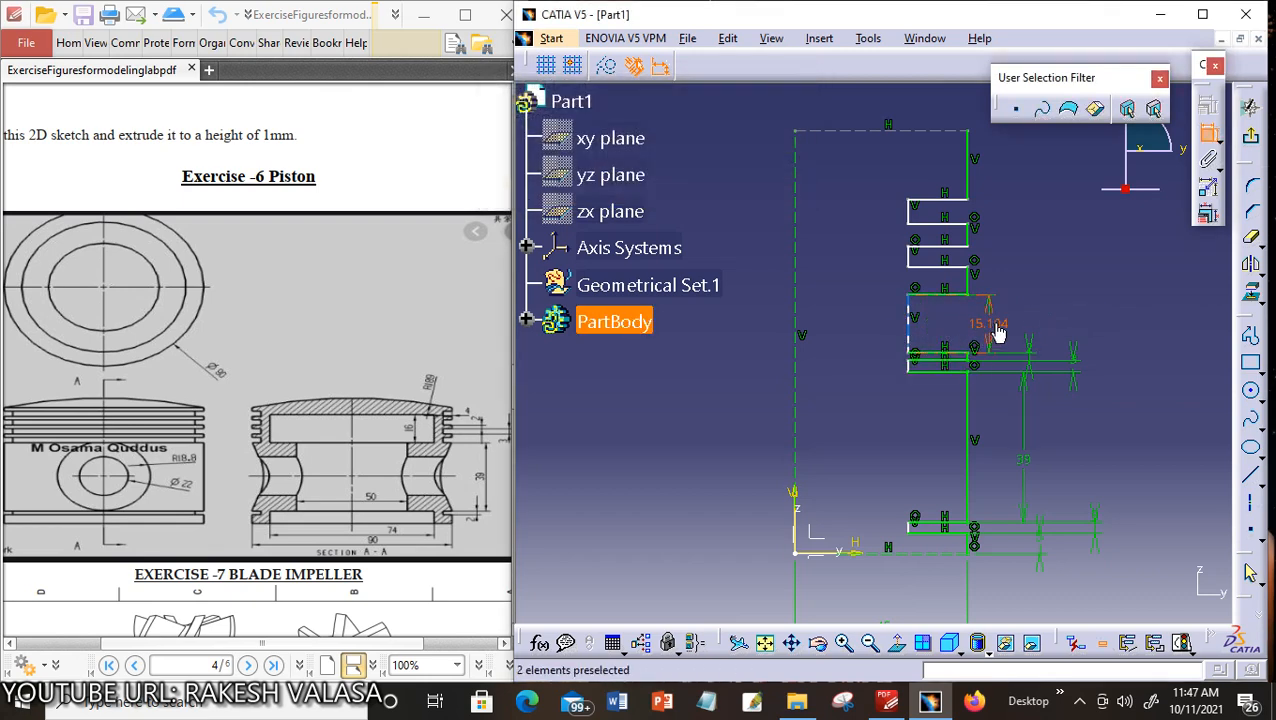
{"action": "double_click", "coordinate": [995, 331]}
{"action": "type", "text": "3"}
{"action": "key", "text": "Return"}
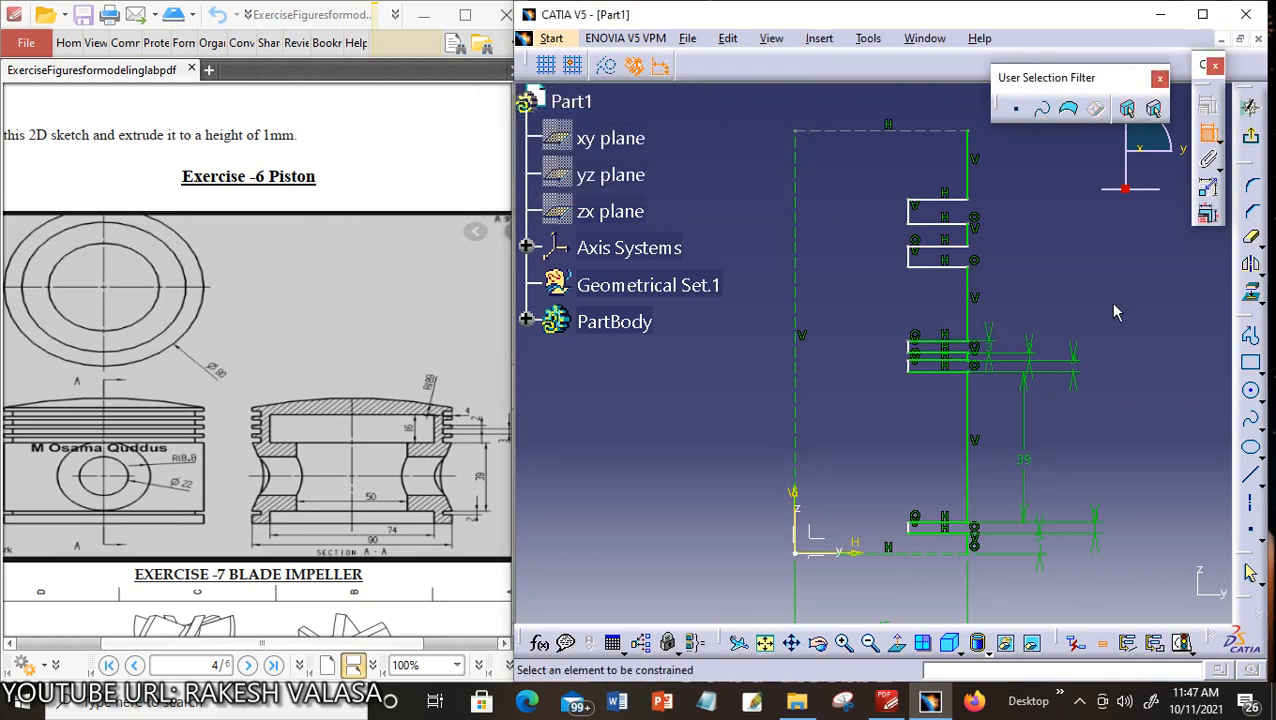
Dimension the land between the second and third ring grooves and set its height to 2 mm
{"action": "left_click", "coordinate": [972, 322]}
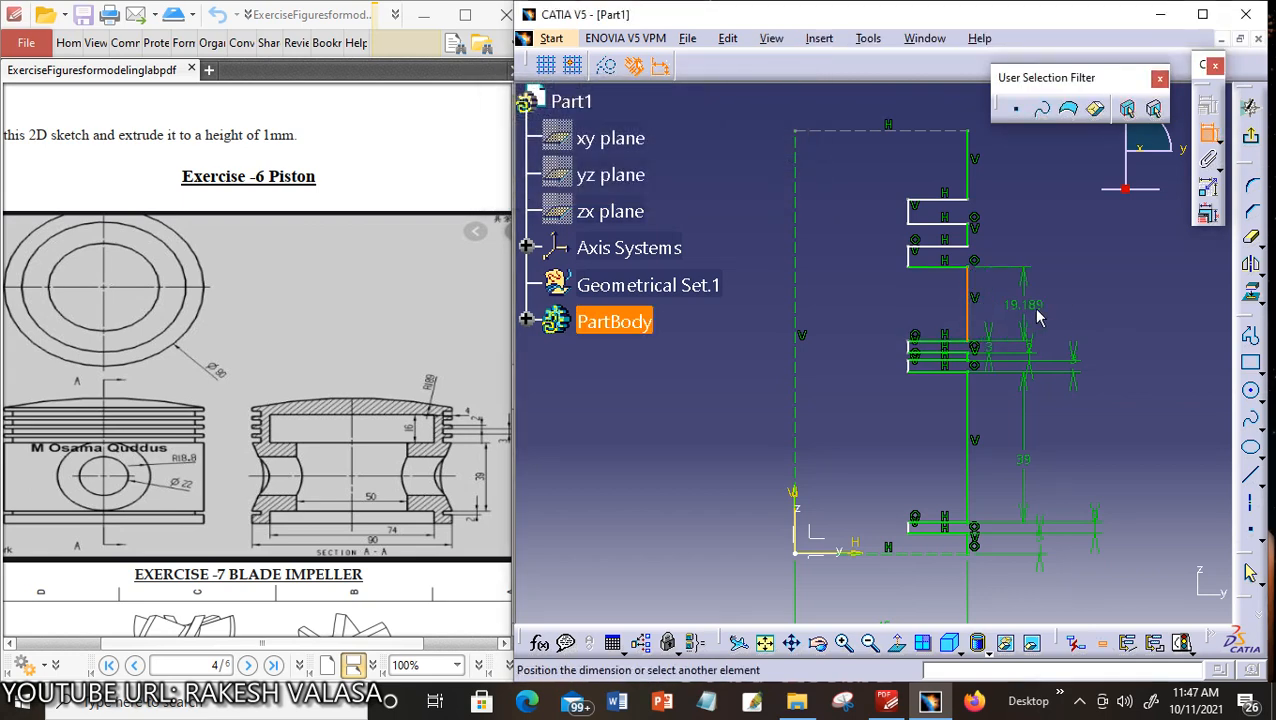
{"action": "double_click", "coordinate": [1053, 285]}
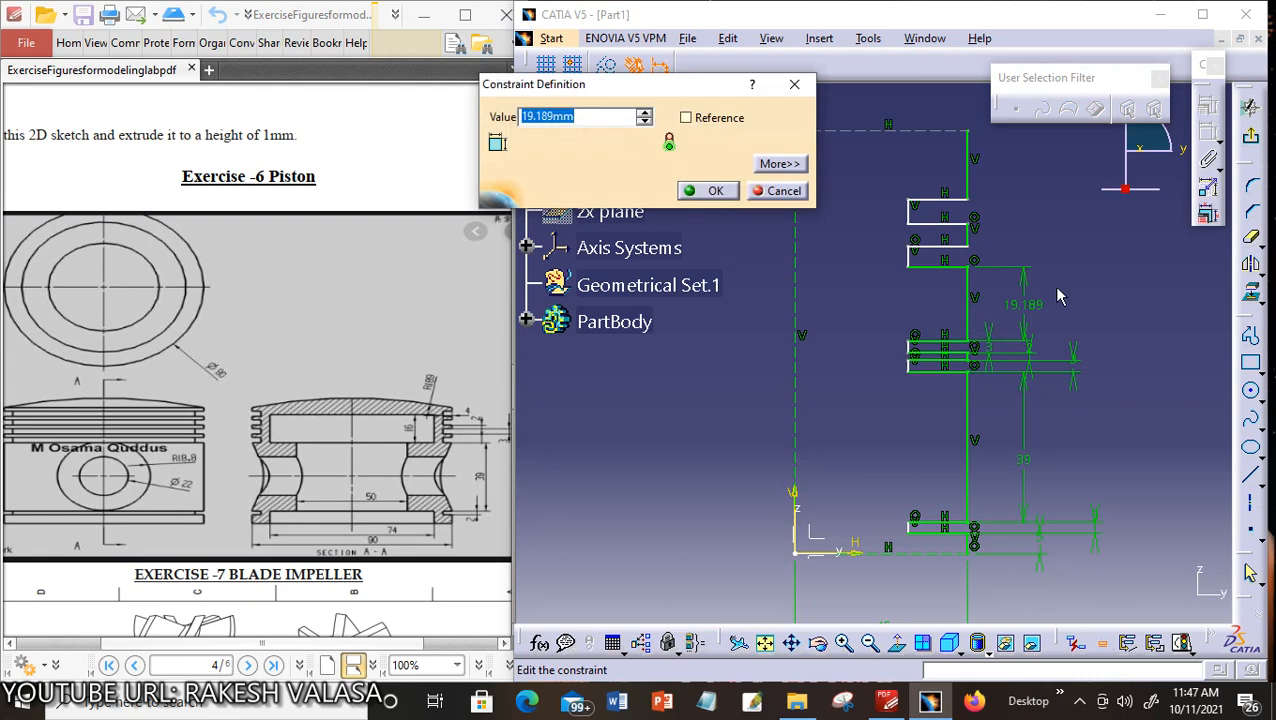
{"action": "type", "text": "3"}
{"action": "key", "text": "Return"}
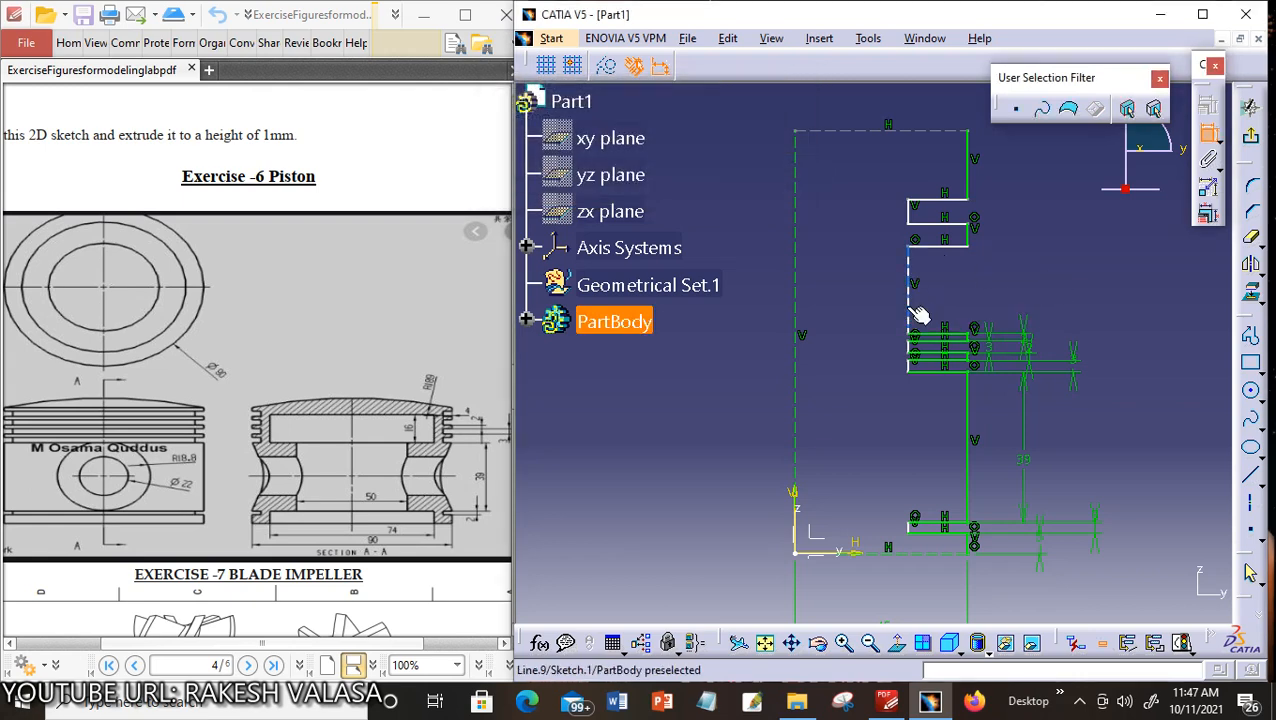
Dimension the height of the second ring groove and set it to 3 mm
{"action": "left_click", "coordinate": [910, 305]}
{"action": "double_click", "coordinate": [1014, 303]}
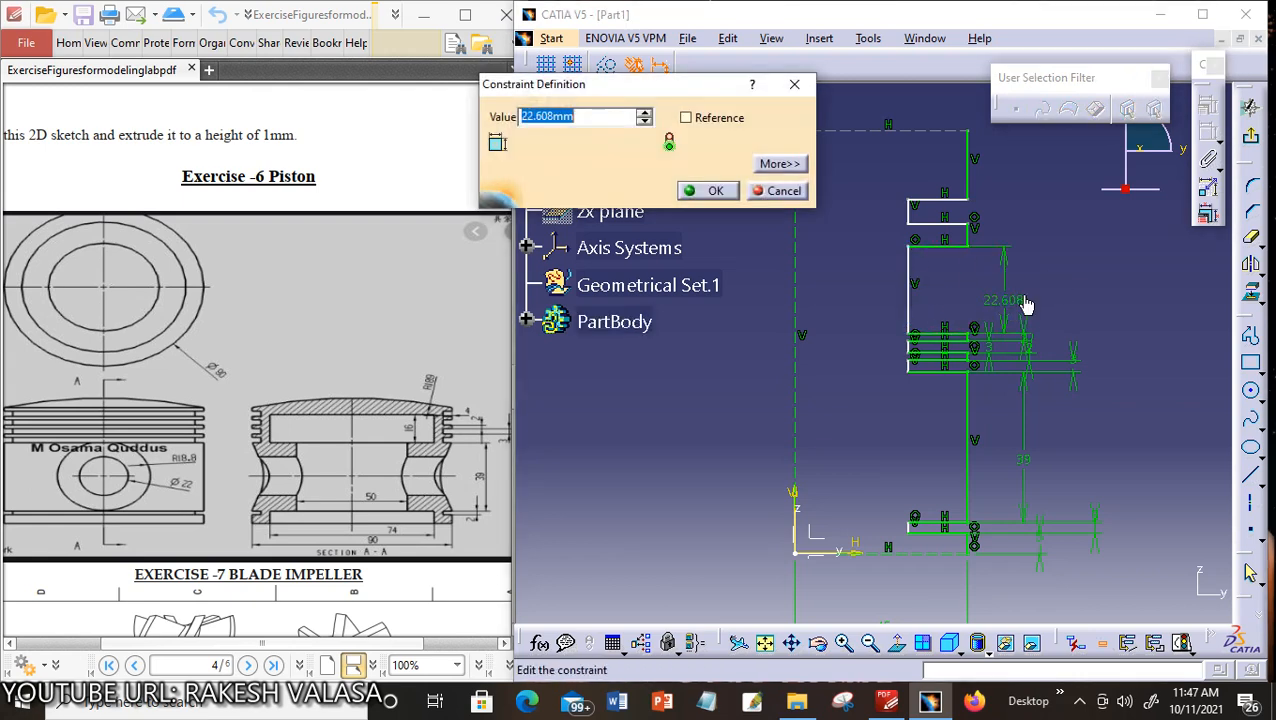
{"action": "type", "text": "4"}
{"action": "key", "text": "Return"}
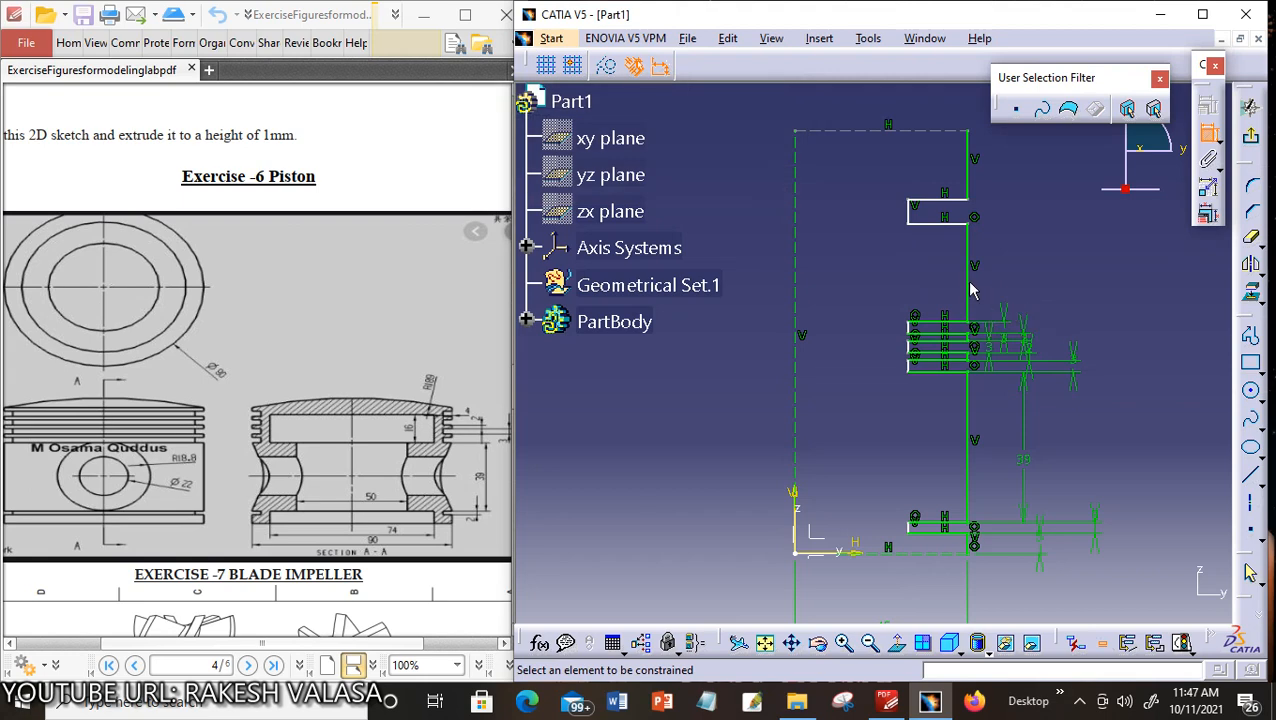
Dimension the land between the first and second ring grooves and set its height to 2 mm
{"action": "left_click", "coordinate": [968, 290]}
{"action": "left_click", "coordinate": [1012, 294]}
{"action": "double_click", "coordinate": [1012, 285]}
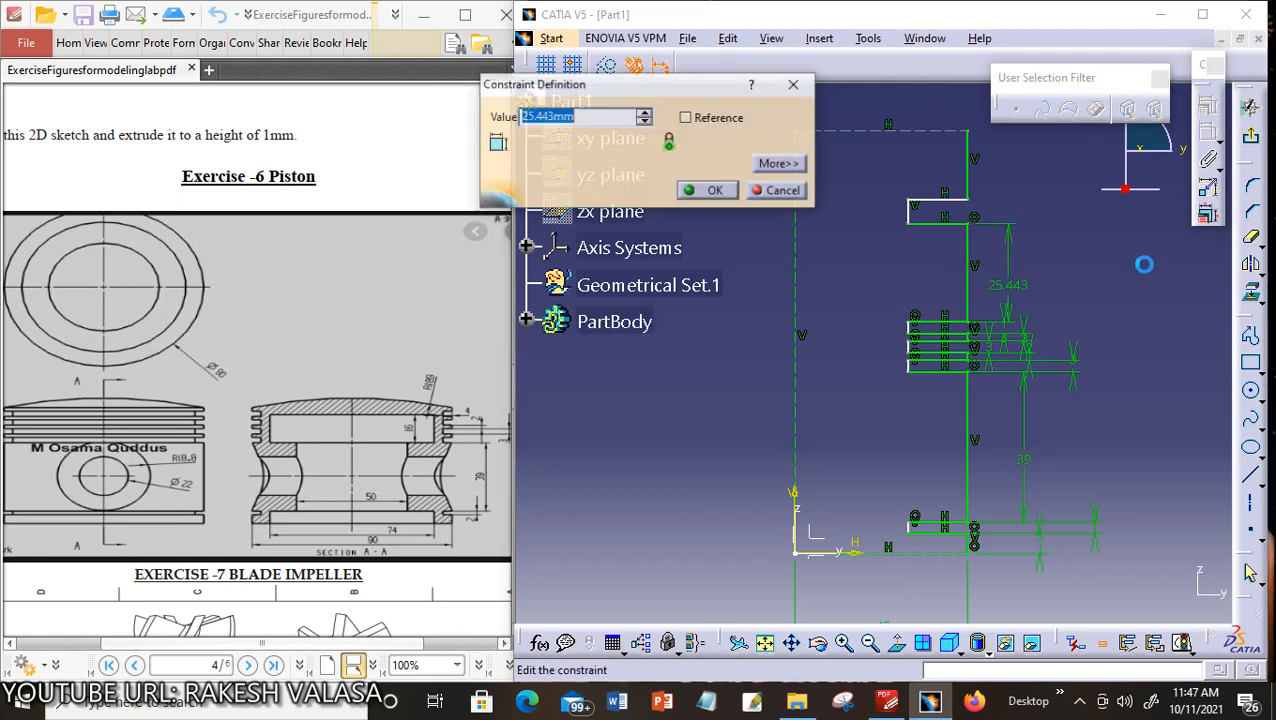
{"action": "type", "text": "2"}
{"action": "key", "text": "Return"}
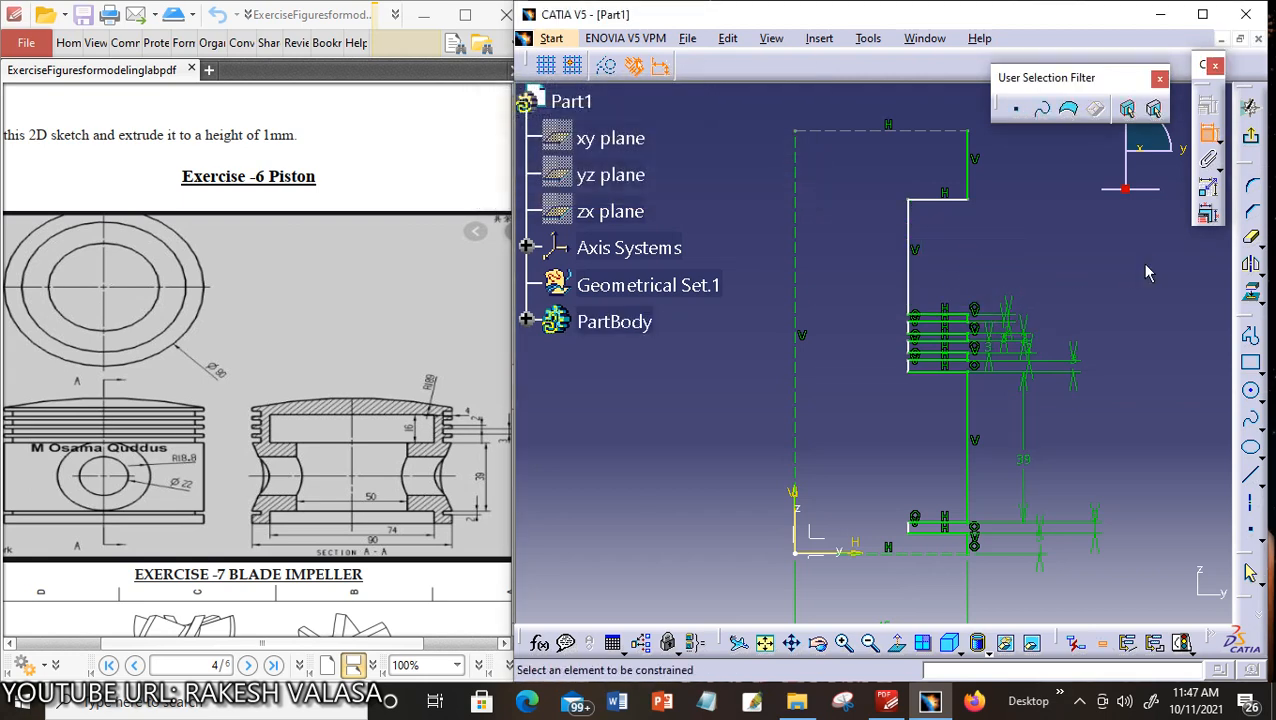
Dimension the height of the first, topmost ring groove and set it to 3 mm
{"action": "left_click", "coordinate": [914, 286]}
{"action": "left_click", "coordinate": [988, 274]}
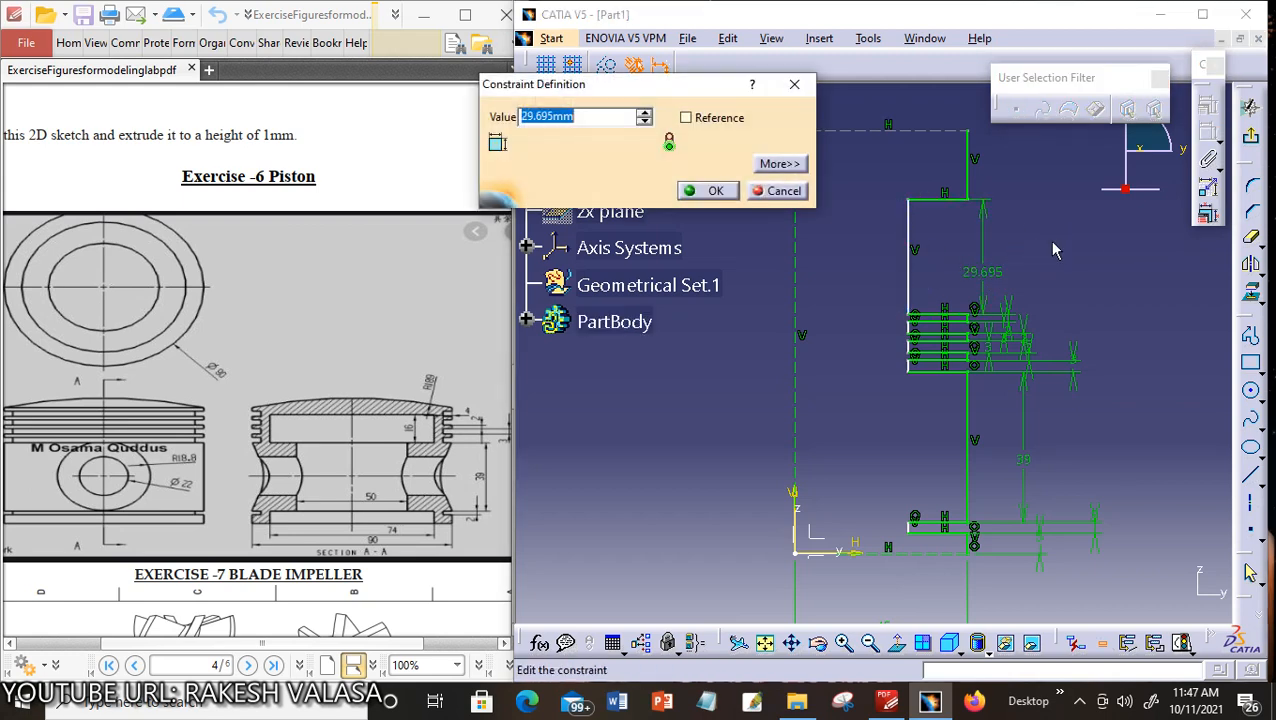
{"action": "type", "text": "3"}
{"action": "key", "text": "Return"}
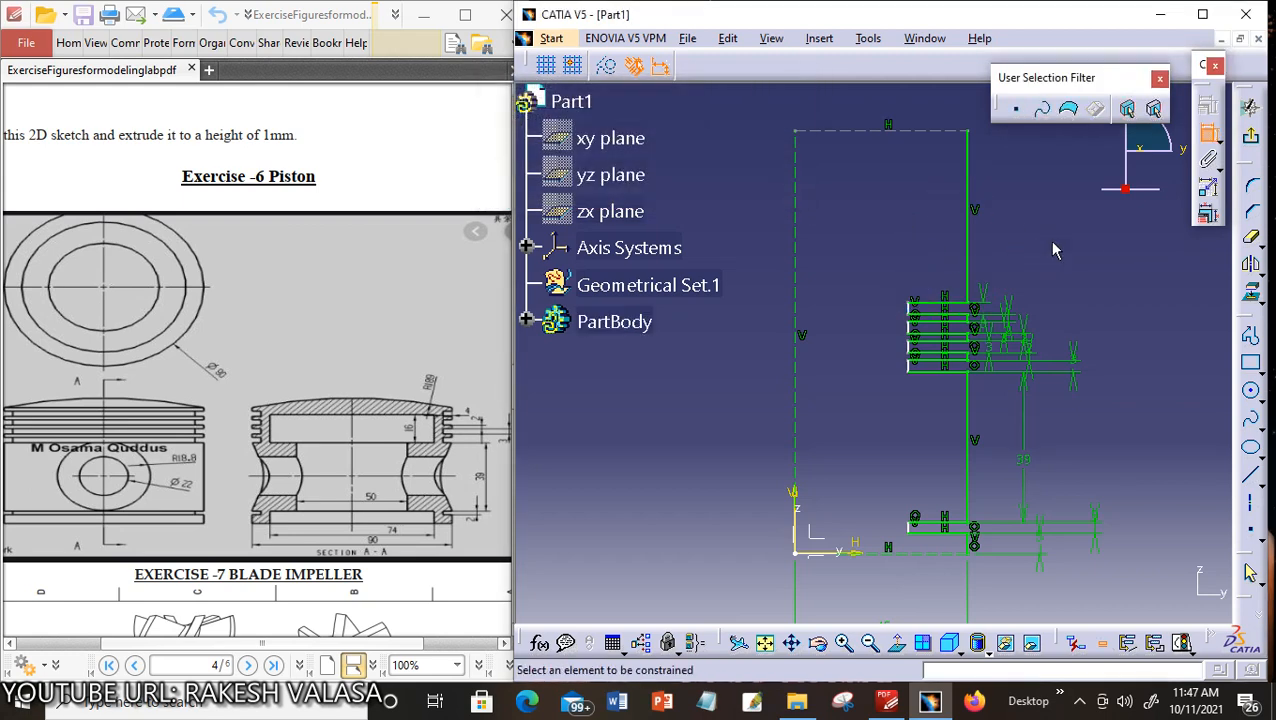
Dimension the vertical edge above the first ring groove and set its length to 2 mm
{"action": "left_click", "coordinate": [969, 250]}
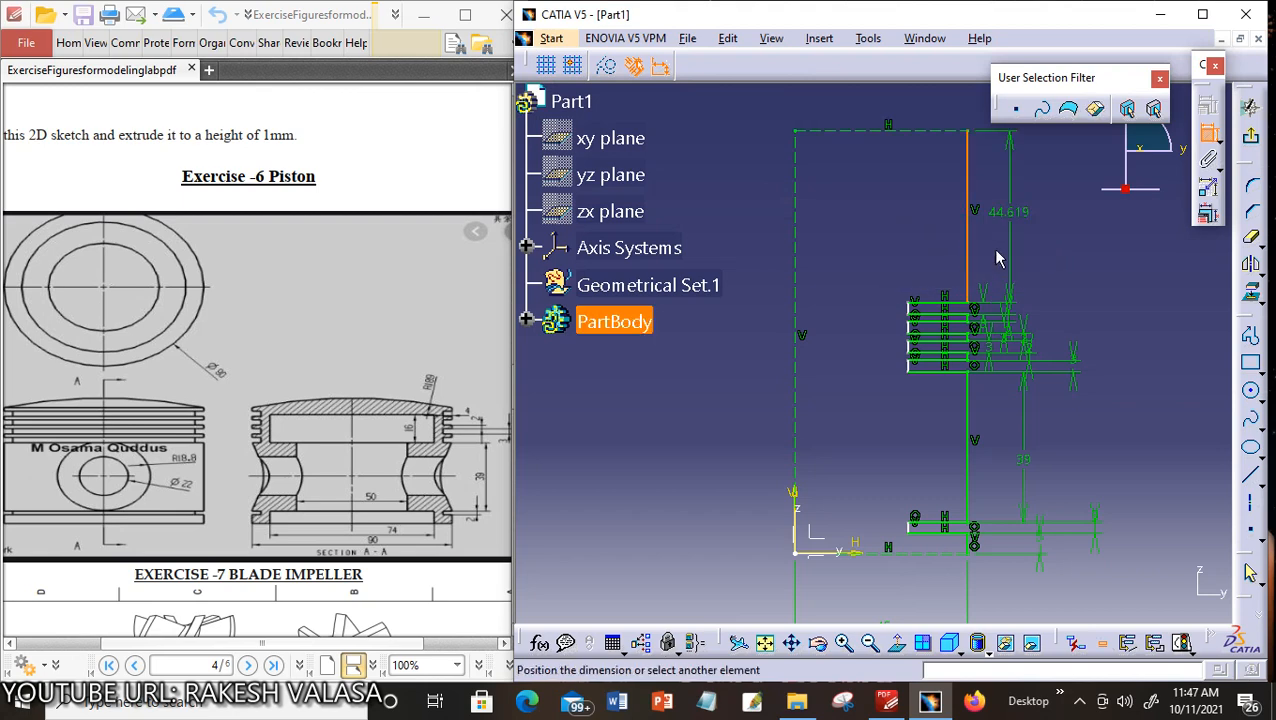
{"action": "left_click", "coordinate": [1006, 258]}
{"action": "double_click", "coordinate": [1006, 247]}
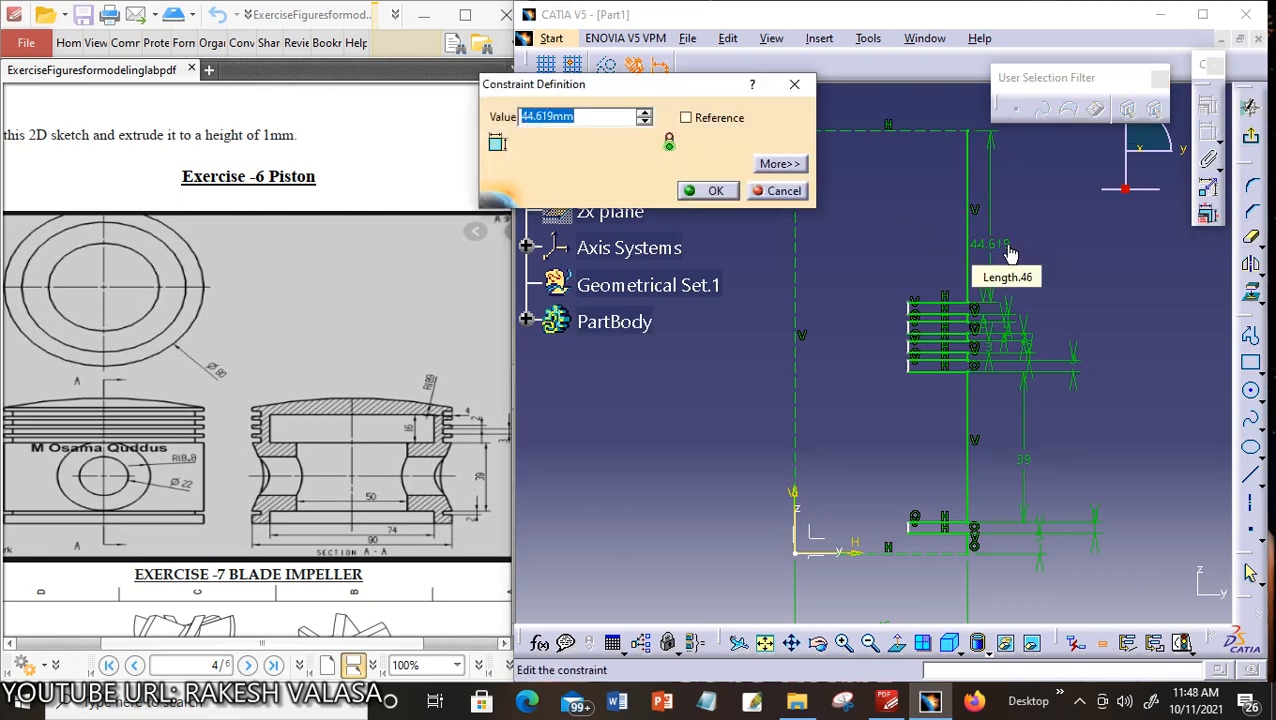
{"action": "type", "text": "2mm"}
{"action": "key", "text": "Return"}
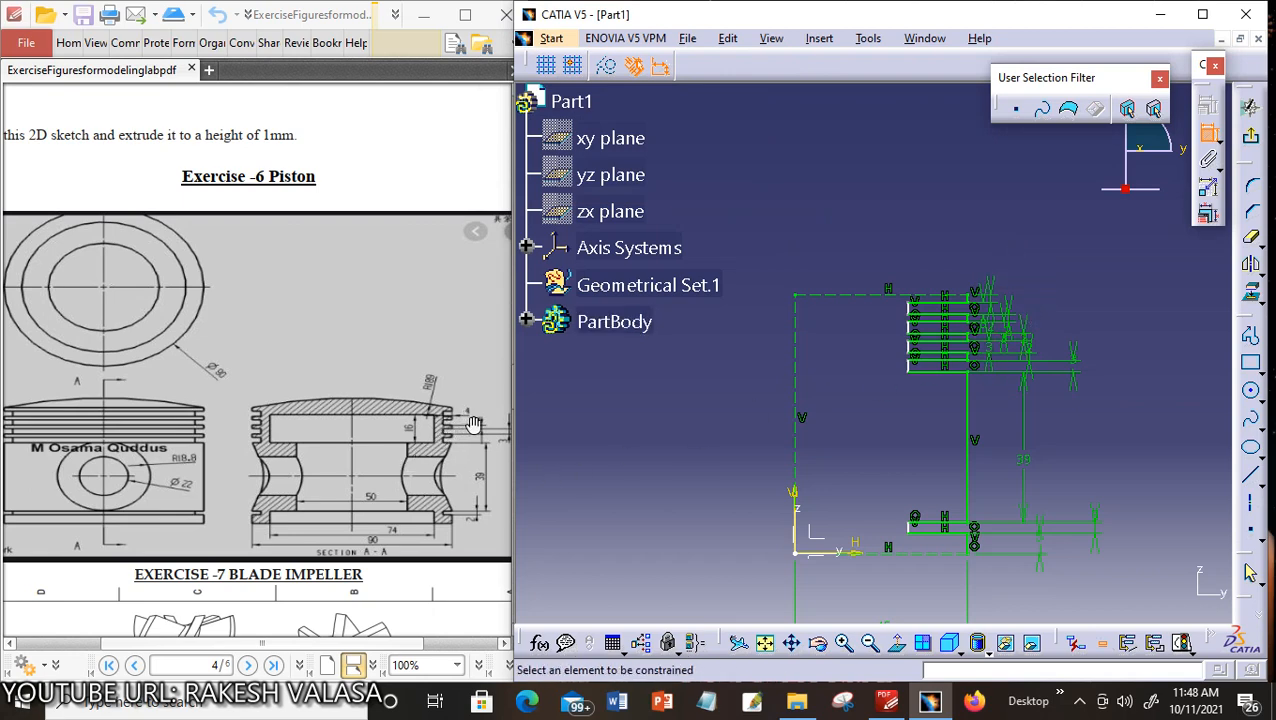
Dimension the depth of the first ring groove above the profile and set it to 4 mm
{"action": "left_click", "coordinate": [940, 311]}
{"action": "left_click", "coordinate": [955, 244]}
{"action": "double_click", "coordinate": [948, 238]}
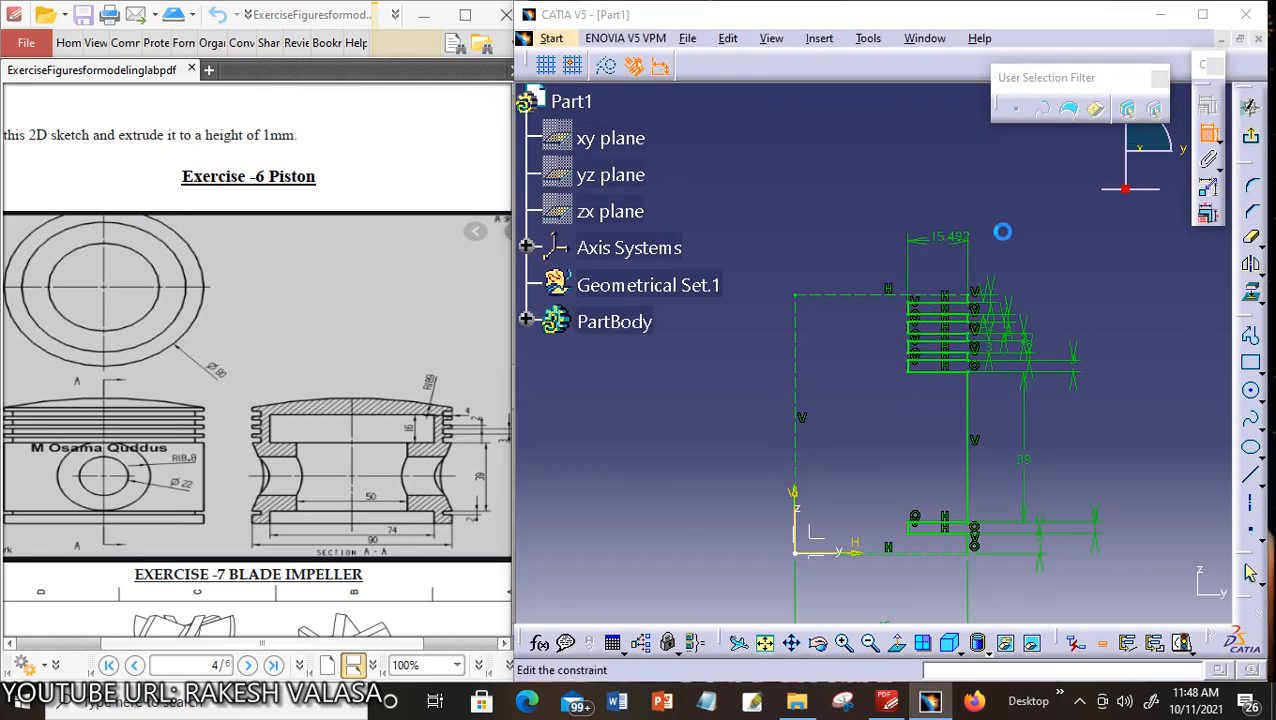
{"action": "type", "text": "4"}
{"action": "key", "text": "Return"}
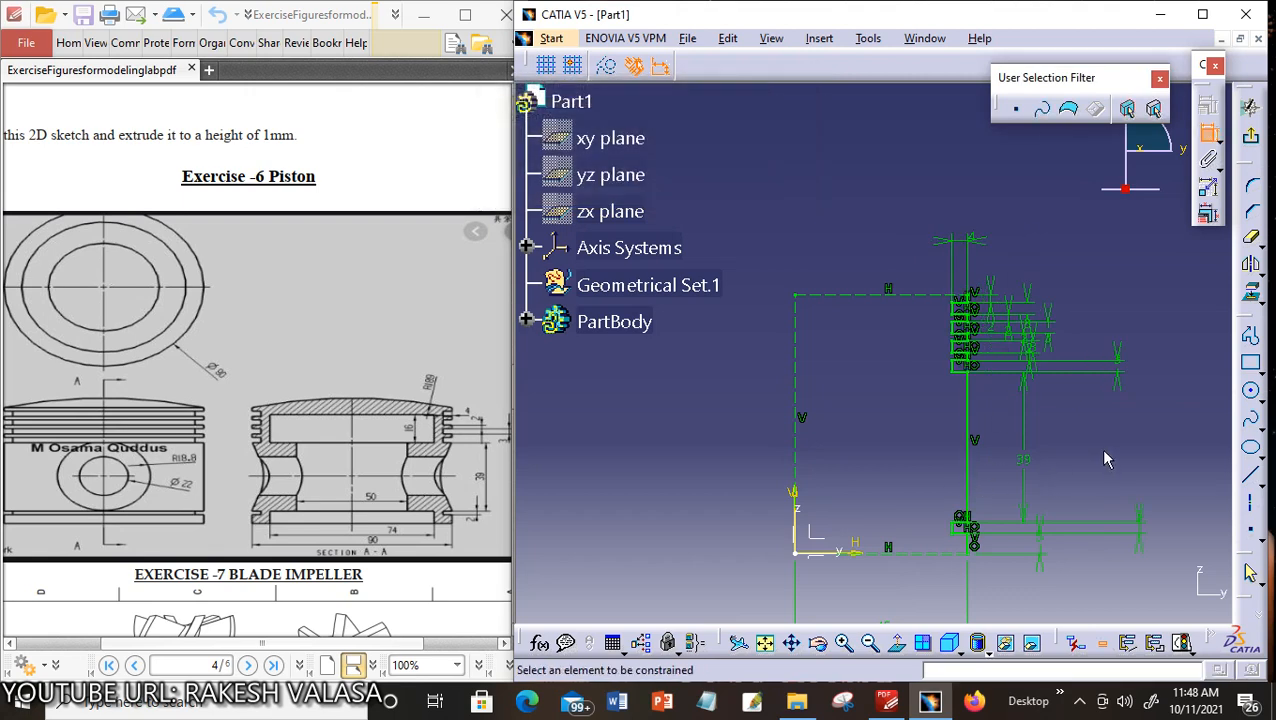
Mirror the dashed horizontal construction line at the top of the half-section about the sketch's vertical axis
{"action": "left_click", "coordinate": [791, 643]}
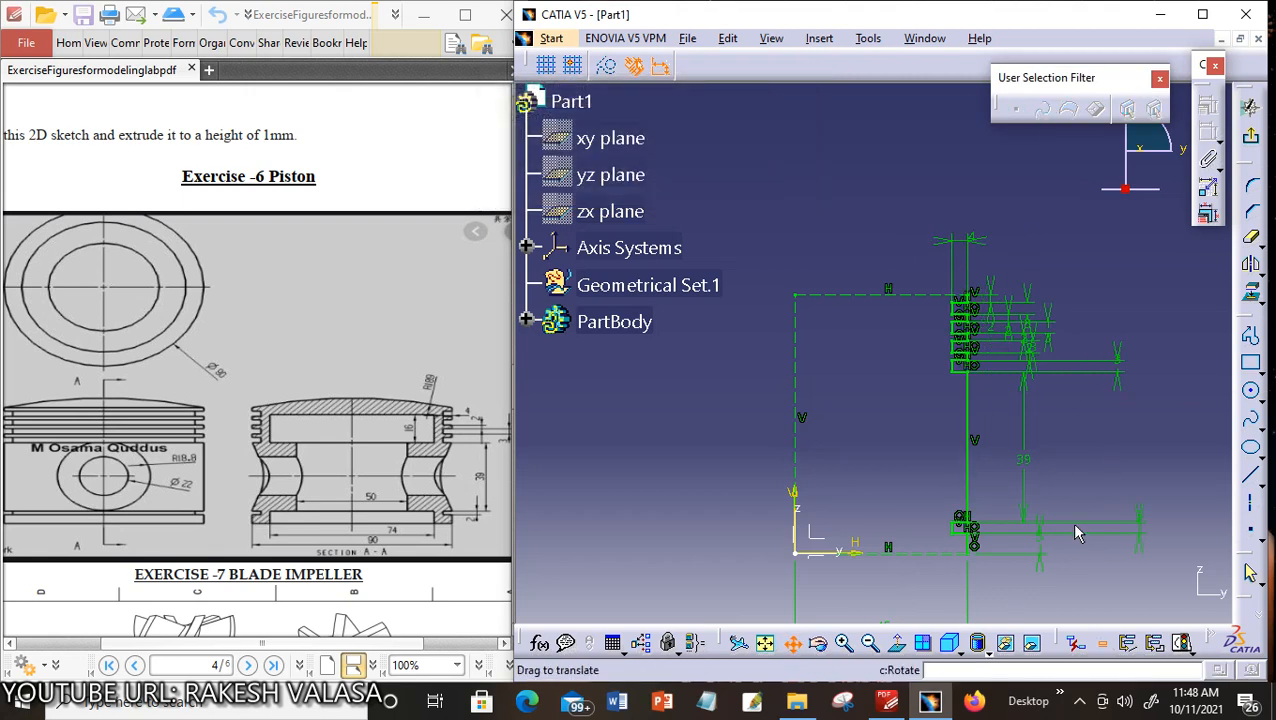
{"action": "mouse_move", "coordinate": [1090, 452]}
{"action": "left_mouse_down"}
{"action": "mouse_move", "coordinate": [1105, 367]}
{"action": "mouse_move", "coordinate": [1117, 398]}
{"action": "left_mouse_up"}
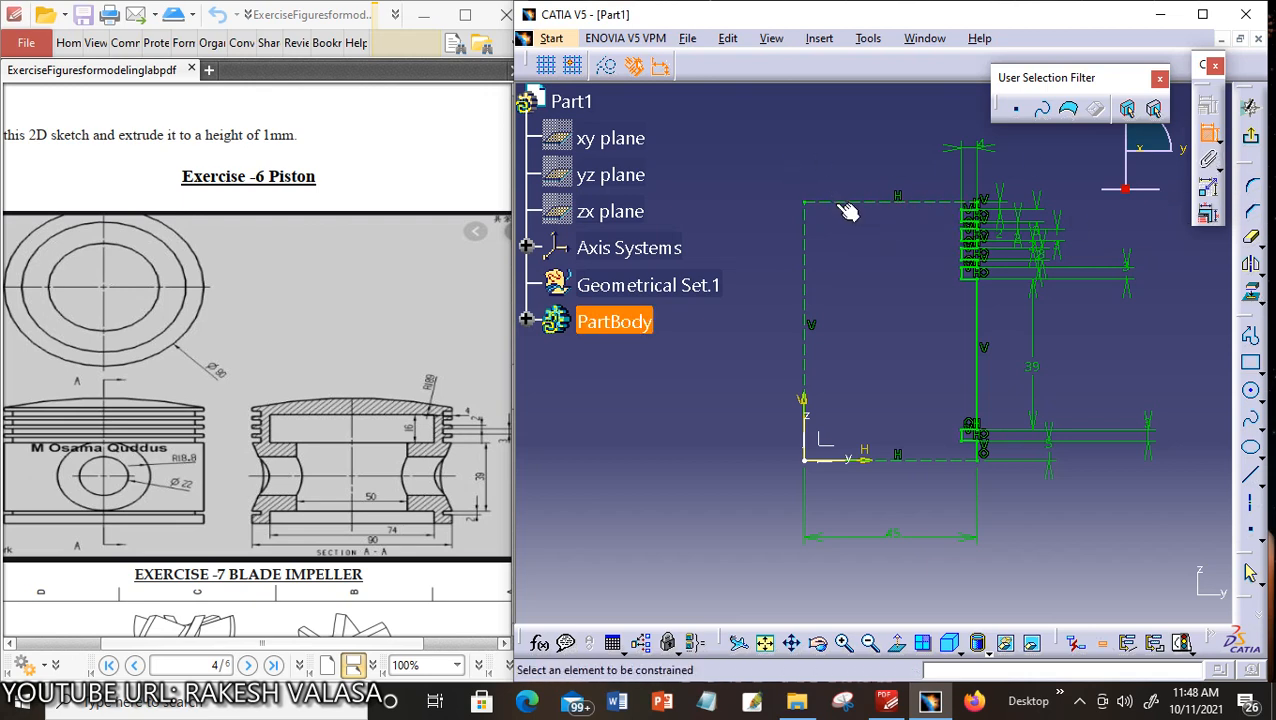
{"action": "key", "text": "Escape"}
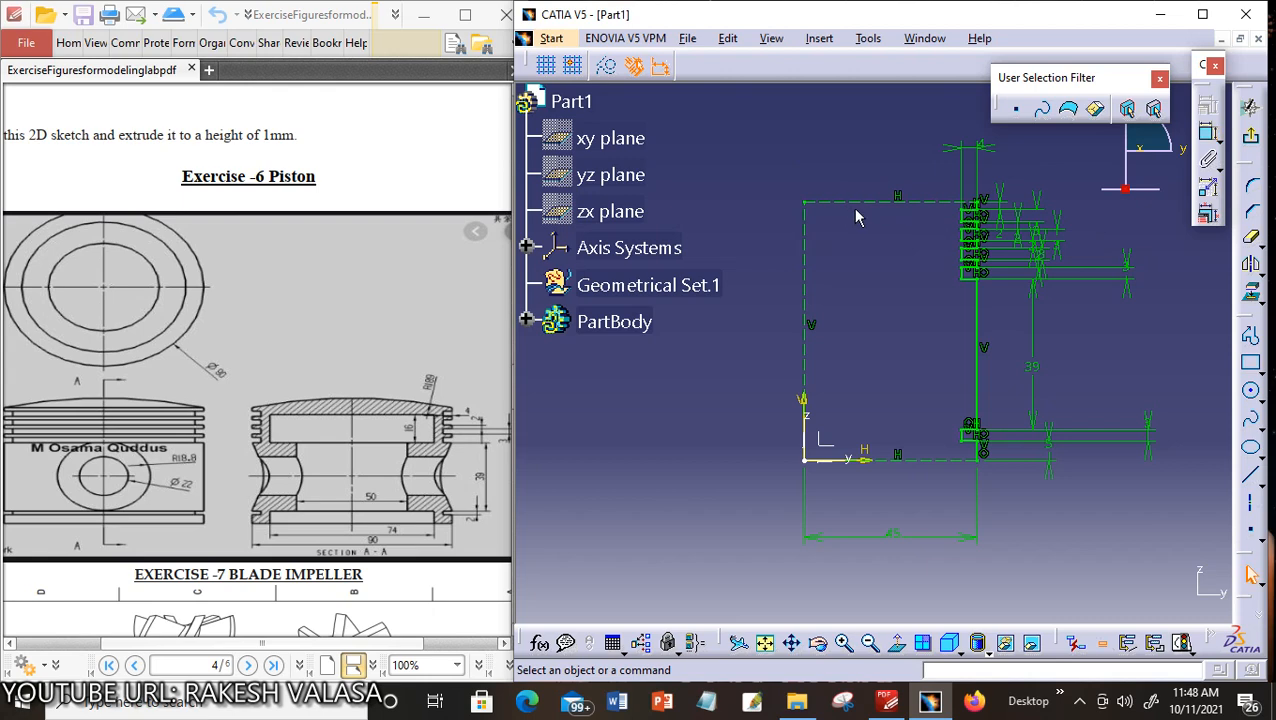
{"action": "left_click", "coordinate": [1256, 273]}
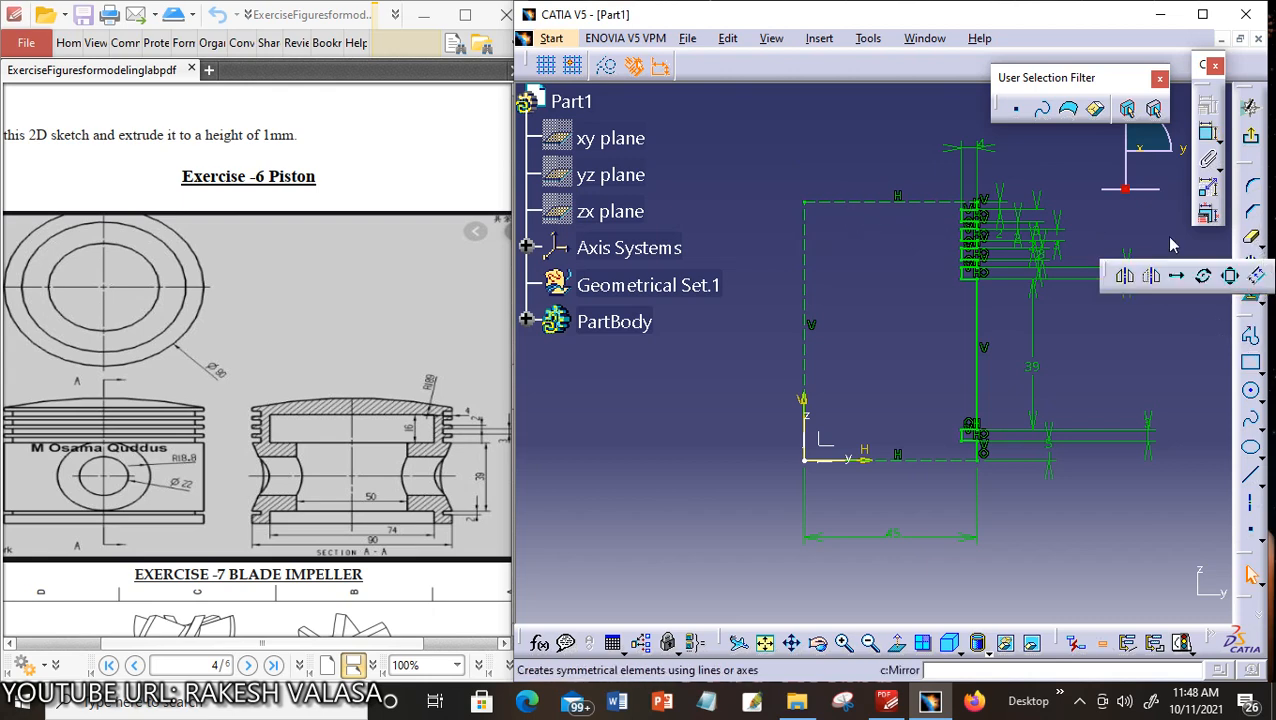
{"action": "left_click", "coordinate": [875, 201]}
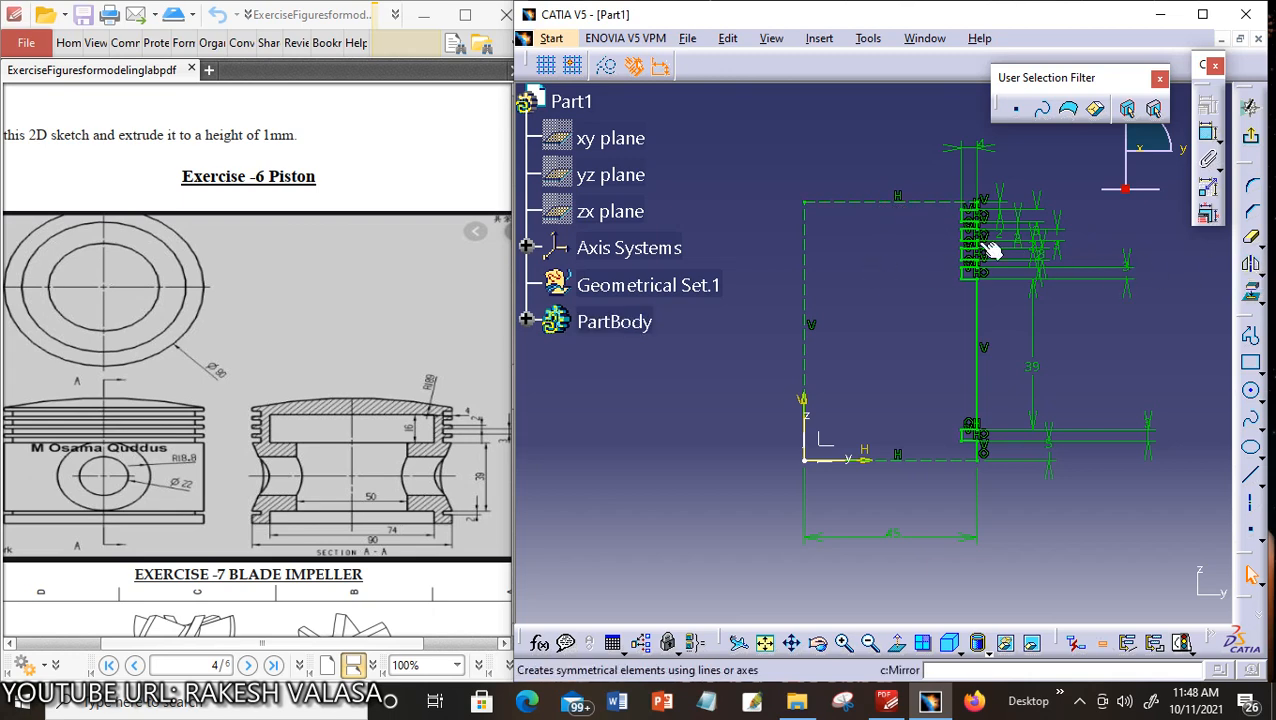
{"action": "left_click", "coordinate": [898, 201]}
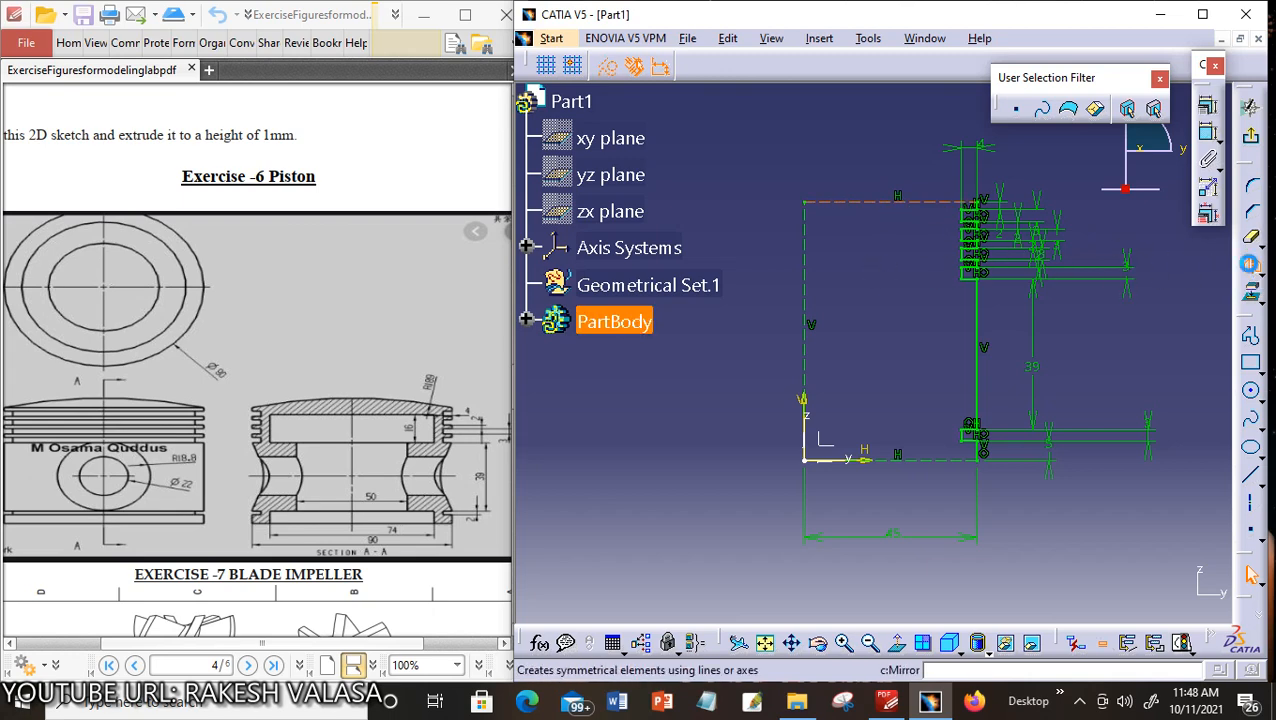
{"action": "left_click", "coordinate": [1250, 264]}
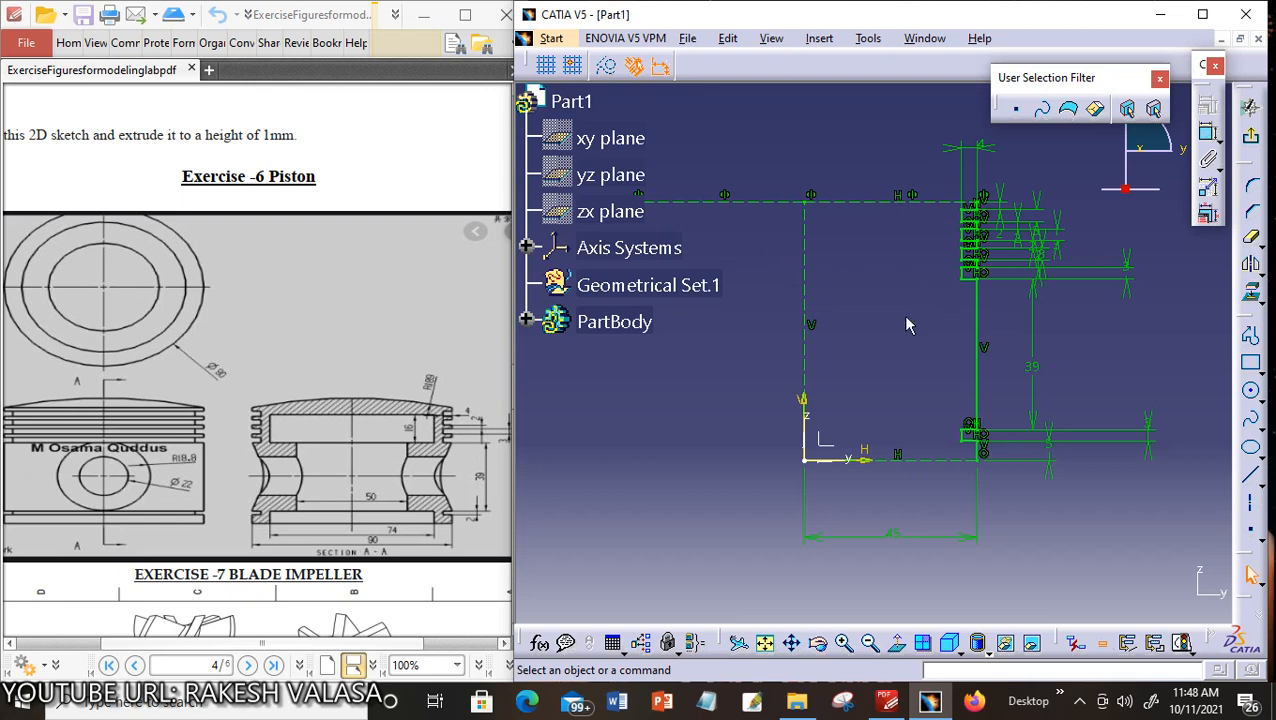
Draw a three-point crown arc of about 190 mm radius between both ends of the mirrored top construction line, bulging upward
{"action": "left_click", "coordinate": [766, 644]}
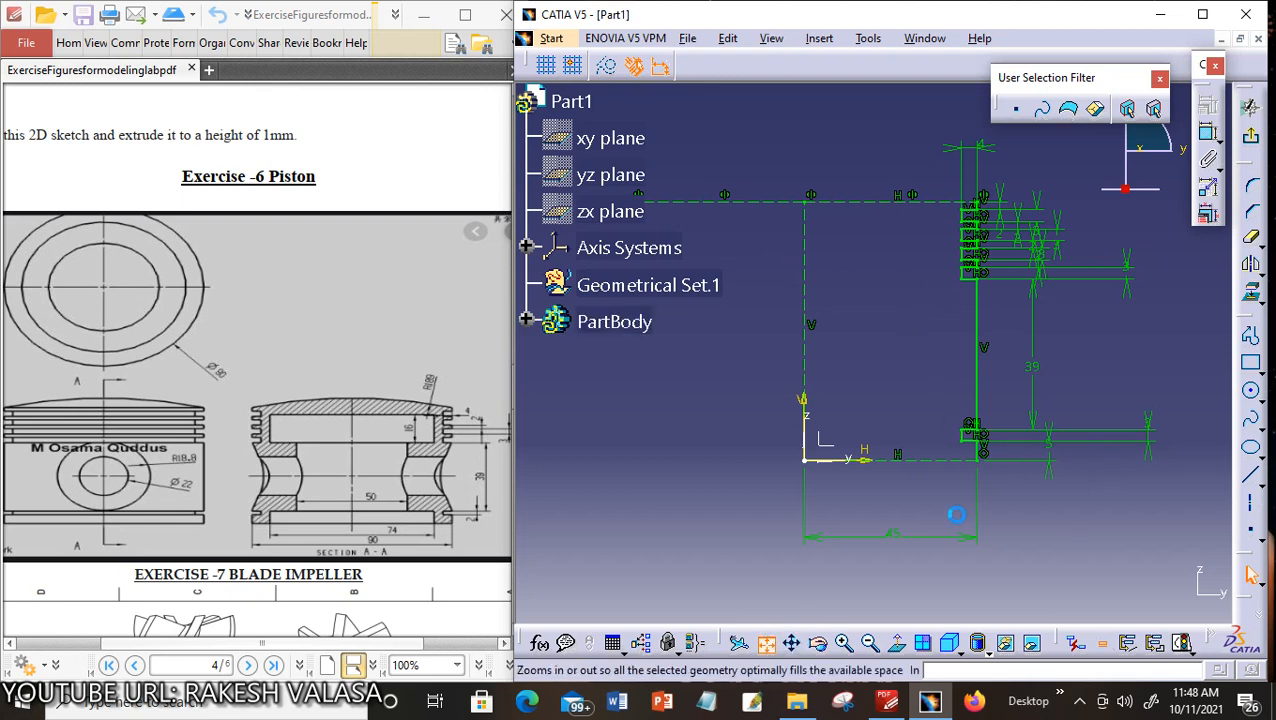
{"action": "left_click", "coordinate": [843, 644]}
{"action": "left_click", "coordinate": [793, 645]}
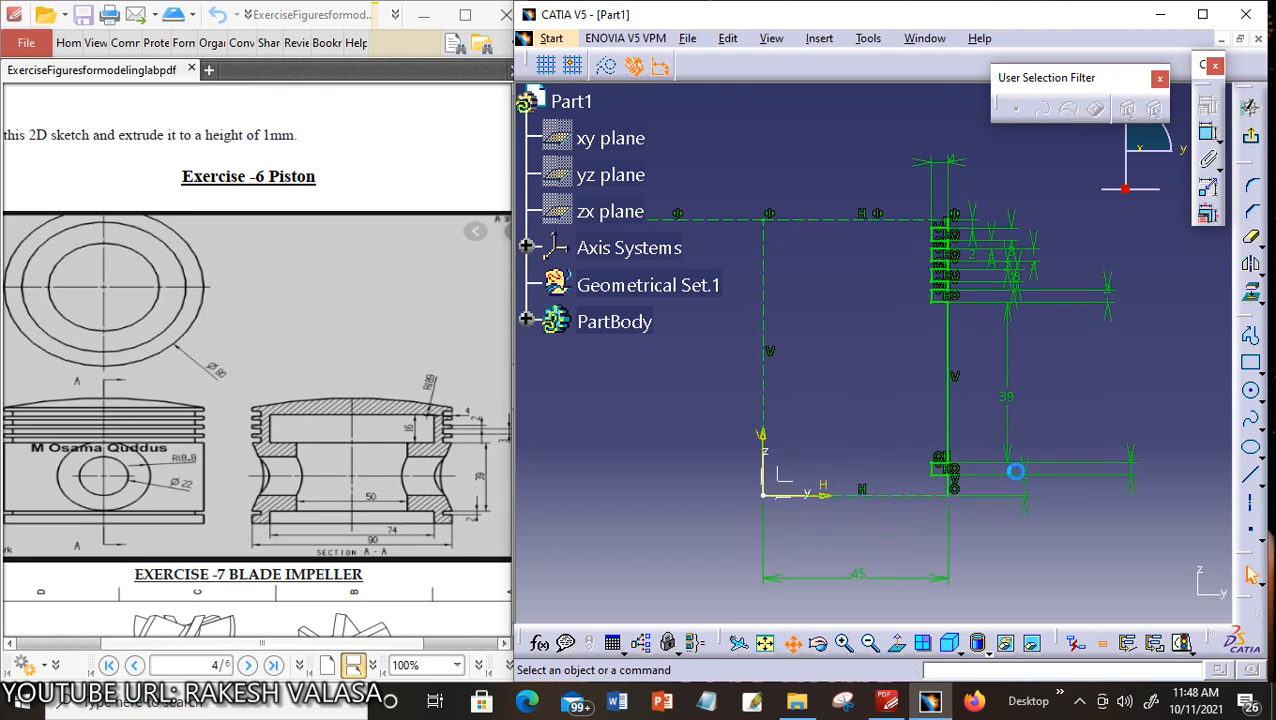
{"action": "mouse_move", "coordinate": [1069, 415]}
{"action": "left_mouse_down"}
{"action": "mouse_move", "coordinate": [1148, 467]}
{"action": "mouse_move", "coordinate": [1172, 410]}
{"action": "left_mouse_up"}
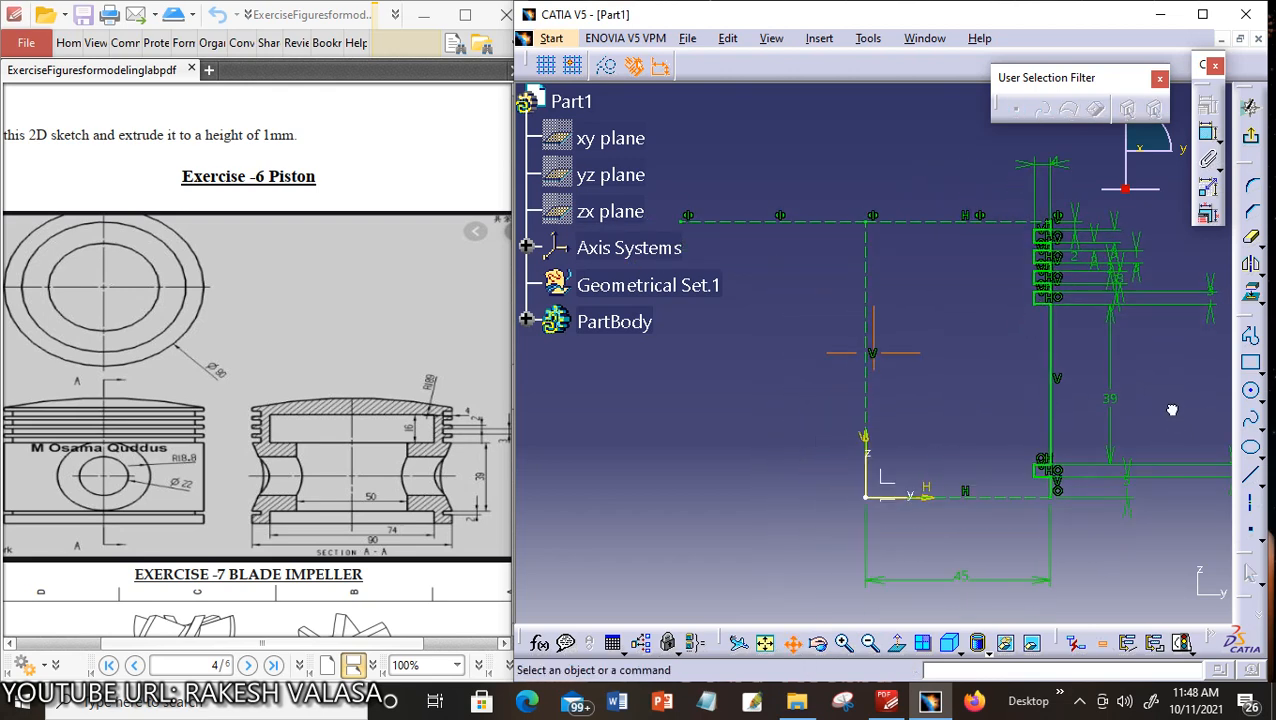
{"action": "left_click", "coordinate": [1263, 400]}
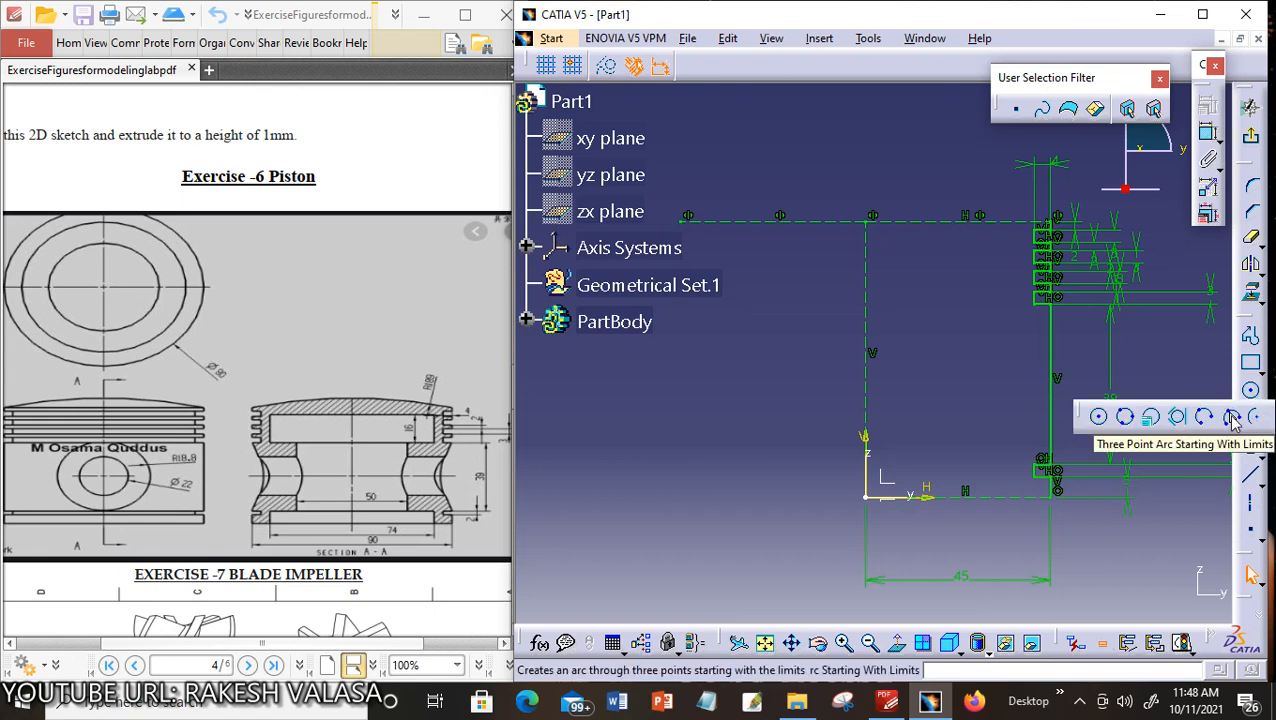
{"action": "left_click", "coordinate": [1233, 418]}
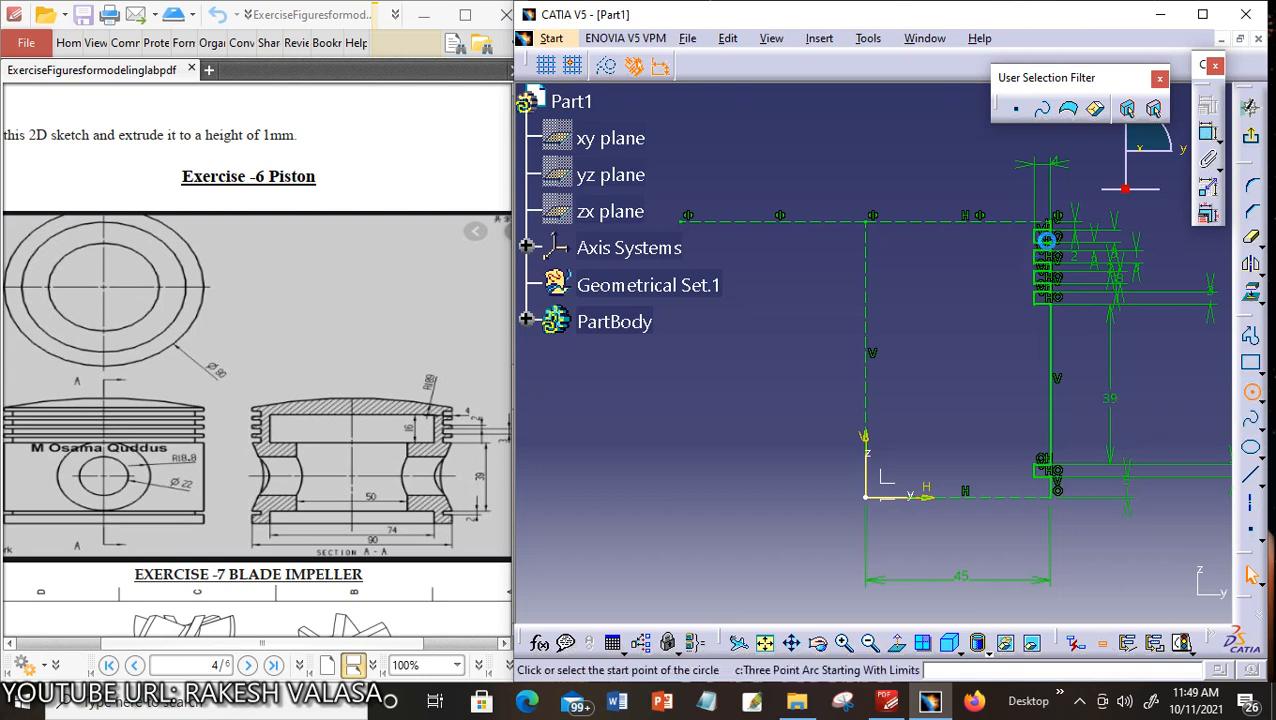
{"action": "left_click", "coordinate": [1060, 222]}
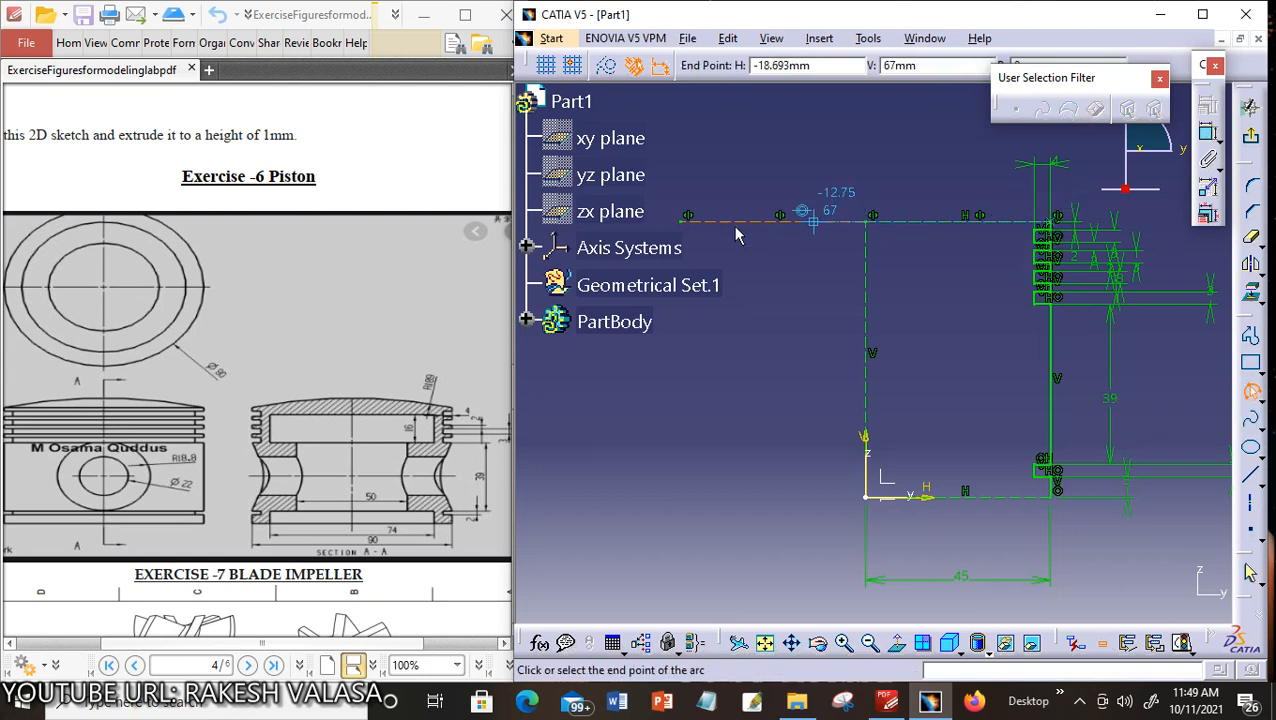
{"action": "left_click", "coordinate": [677, 224]}
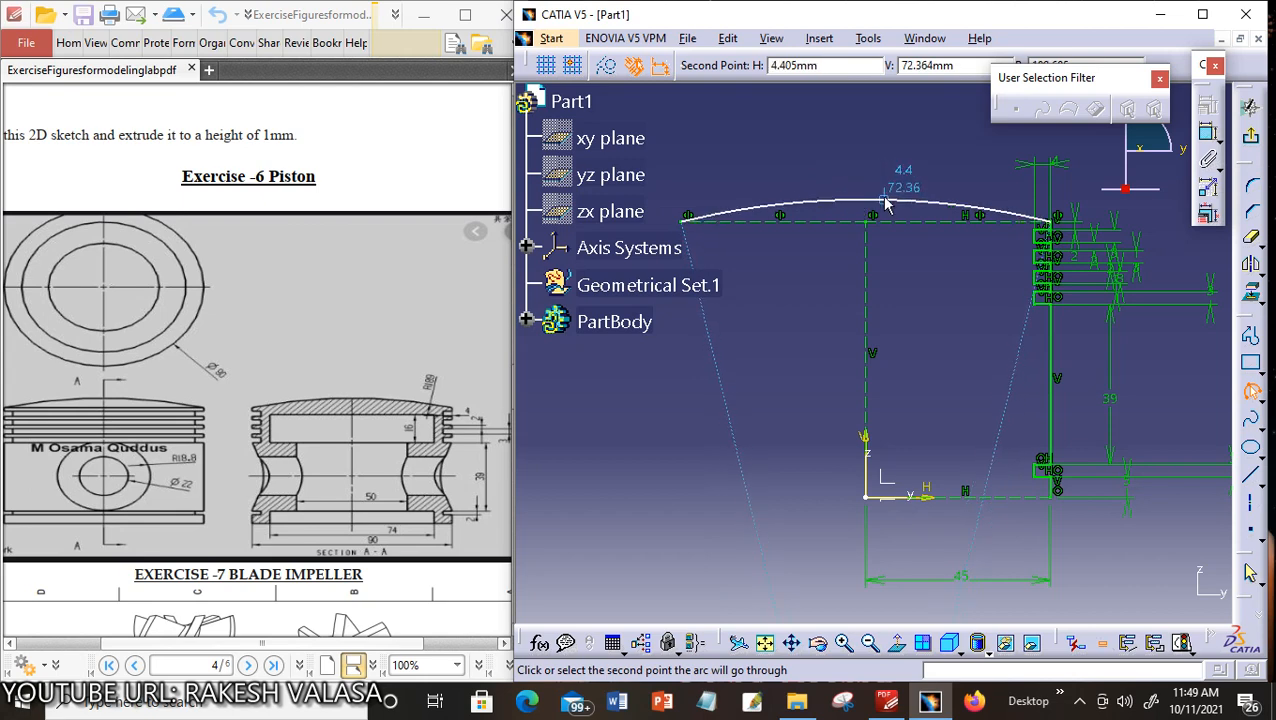
{"action": "left_click", "coordinate": [885, 203]}
Dimension the crown arc's radius and set it to 189 mm
{"action": "left_click", "coordinate": [1199, 138]}
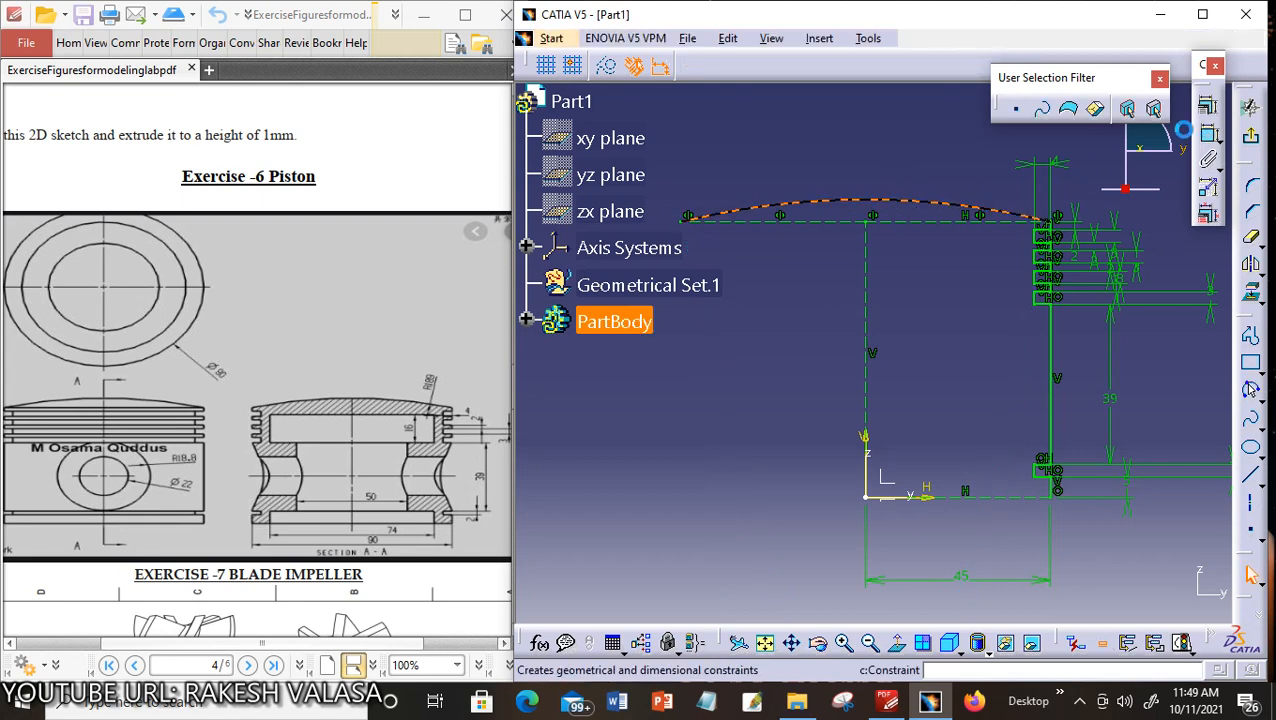
{"action": "left_click", "coordinate": [915, 203]}
{"action": "left_click", "coordinate": [926, 180]}
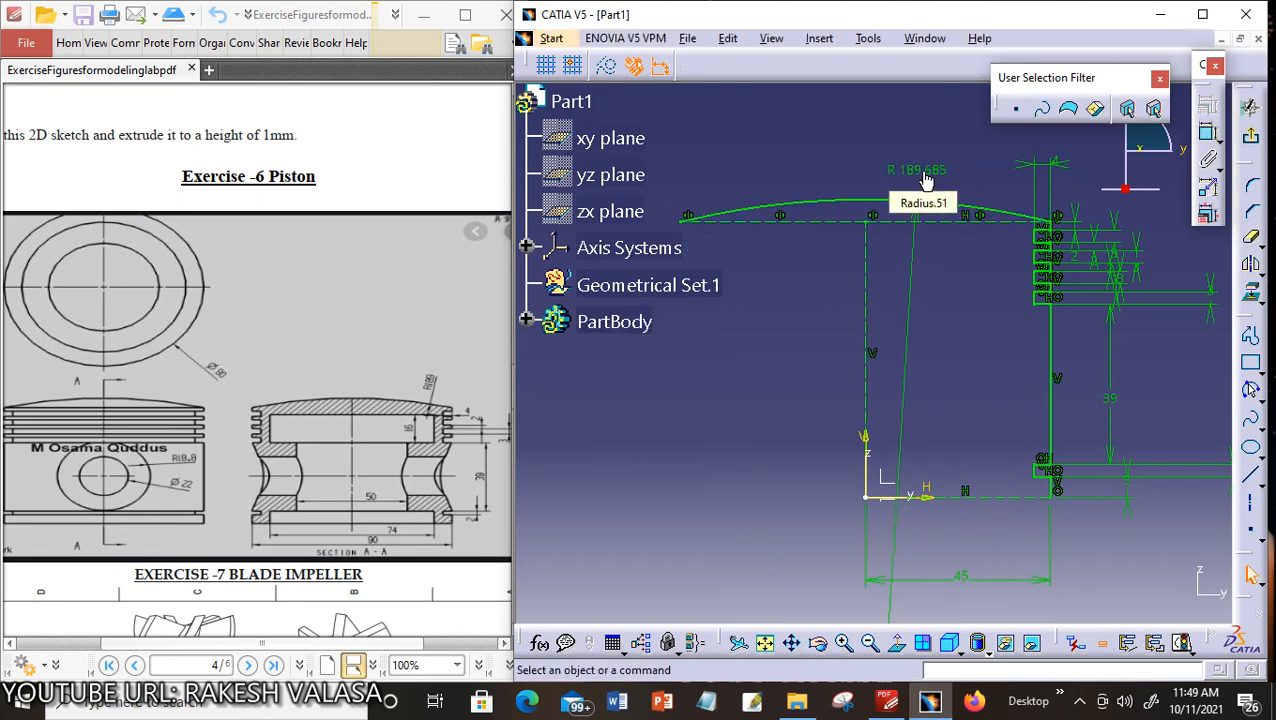
{"action": "double_click", "coordinate": [917, 171]}
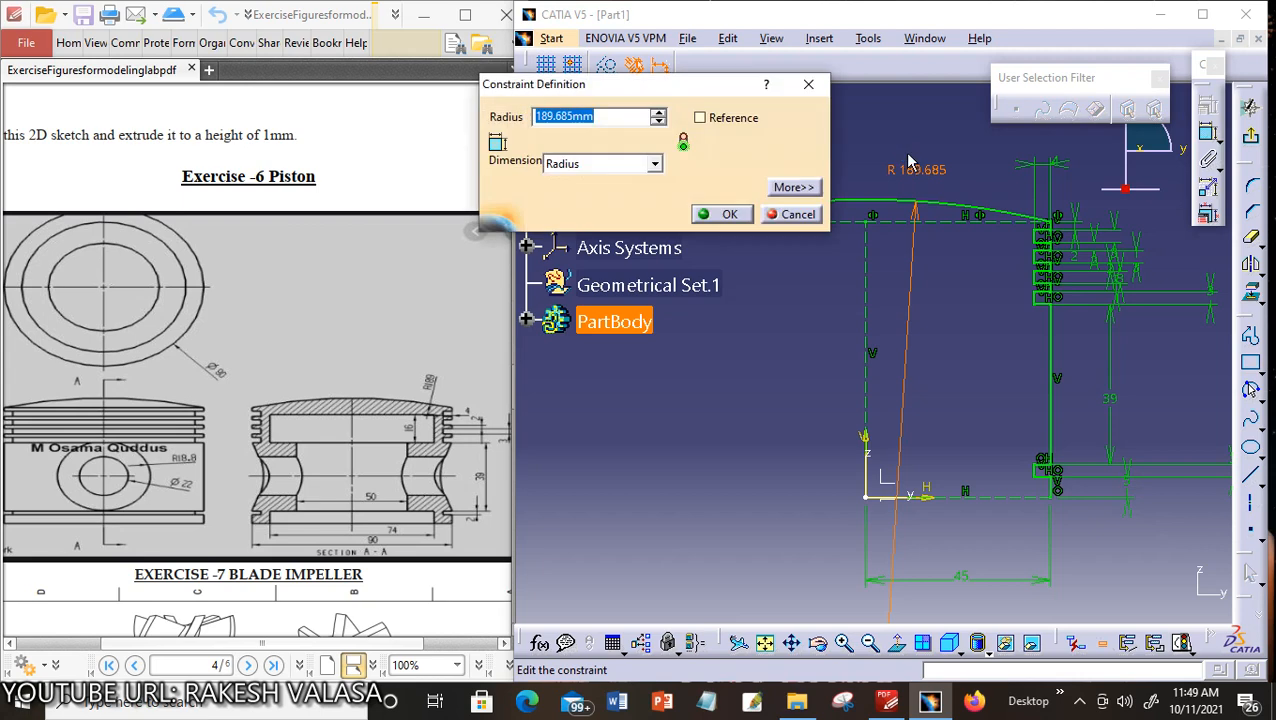
{"action": "type", "text": "189"}
{"action": "key", "text": "Return"}
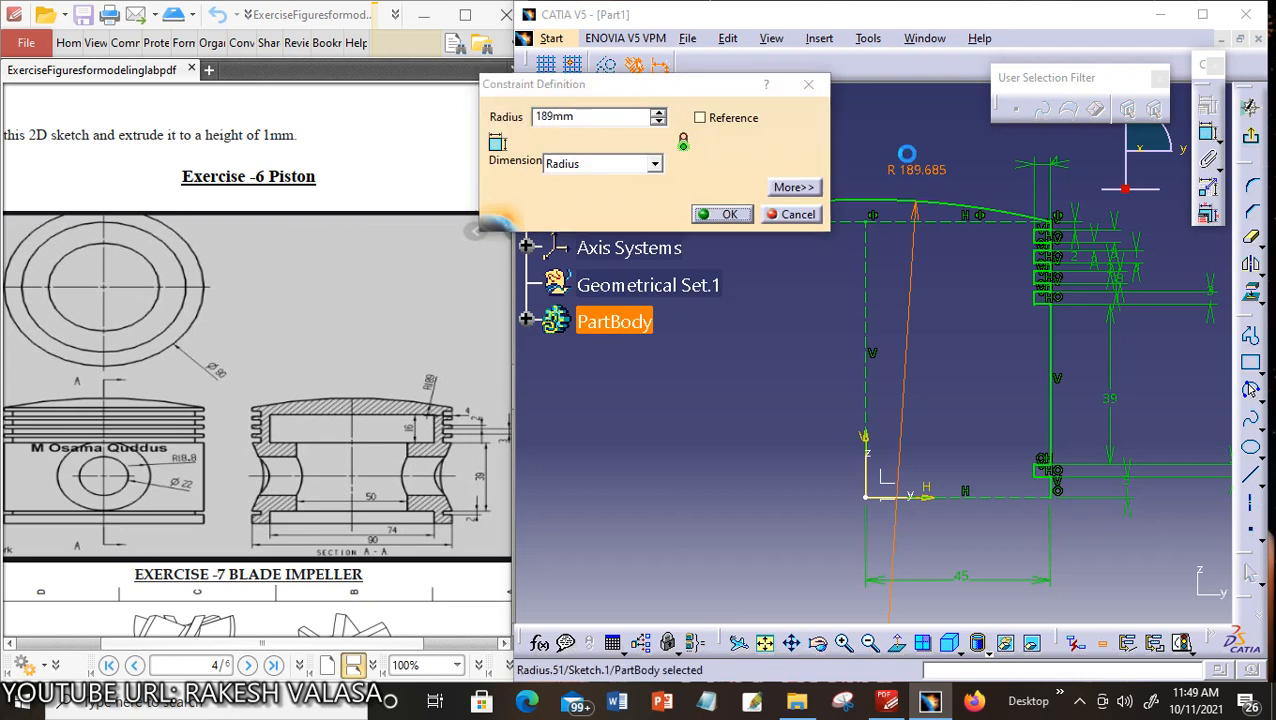
{"action": "left_click", "coordinate": [940, 360]}
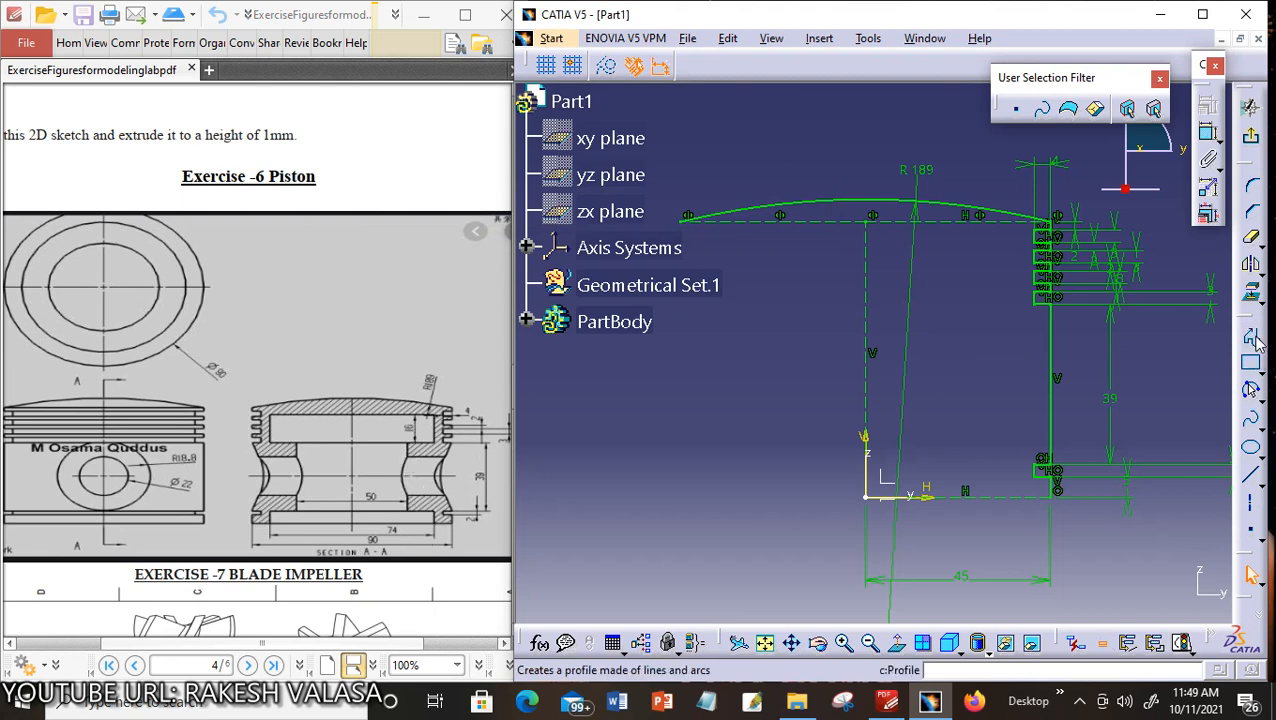
{"action": "left_click", "coordinate": [1256, 341]}
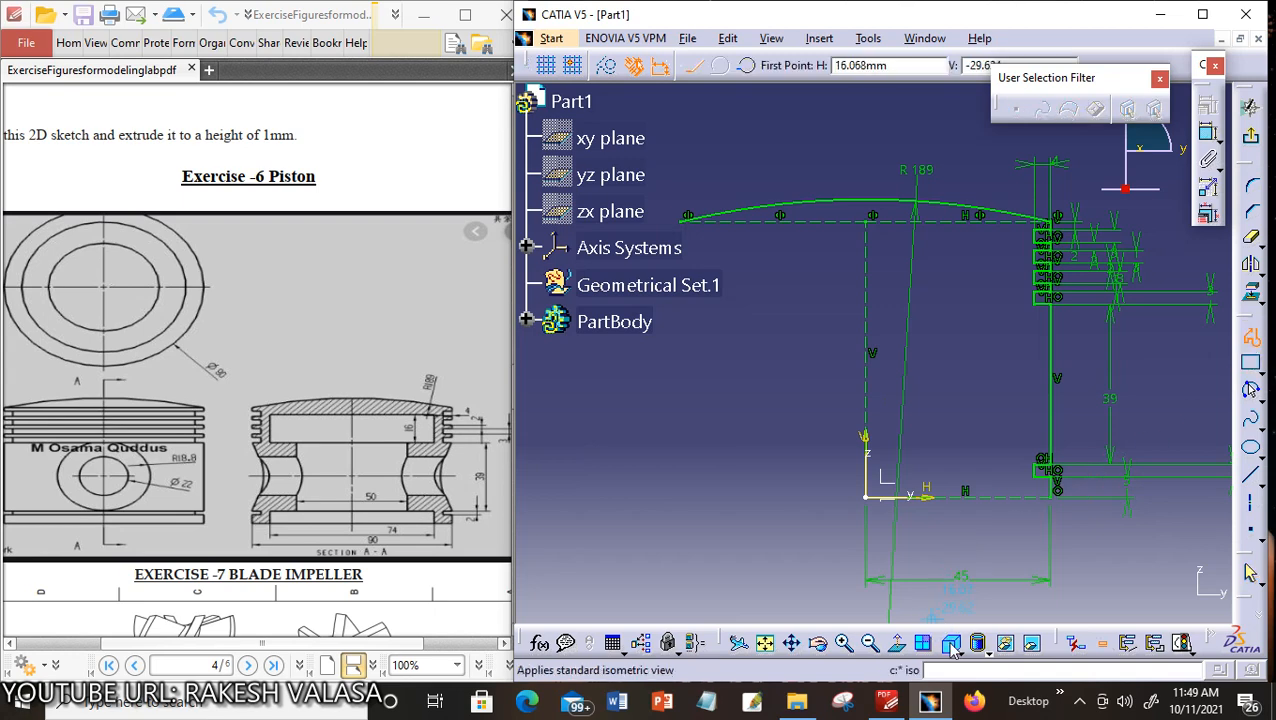
{"action": "left_click", "coordinate": [843, 642]}
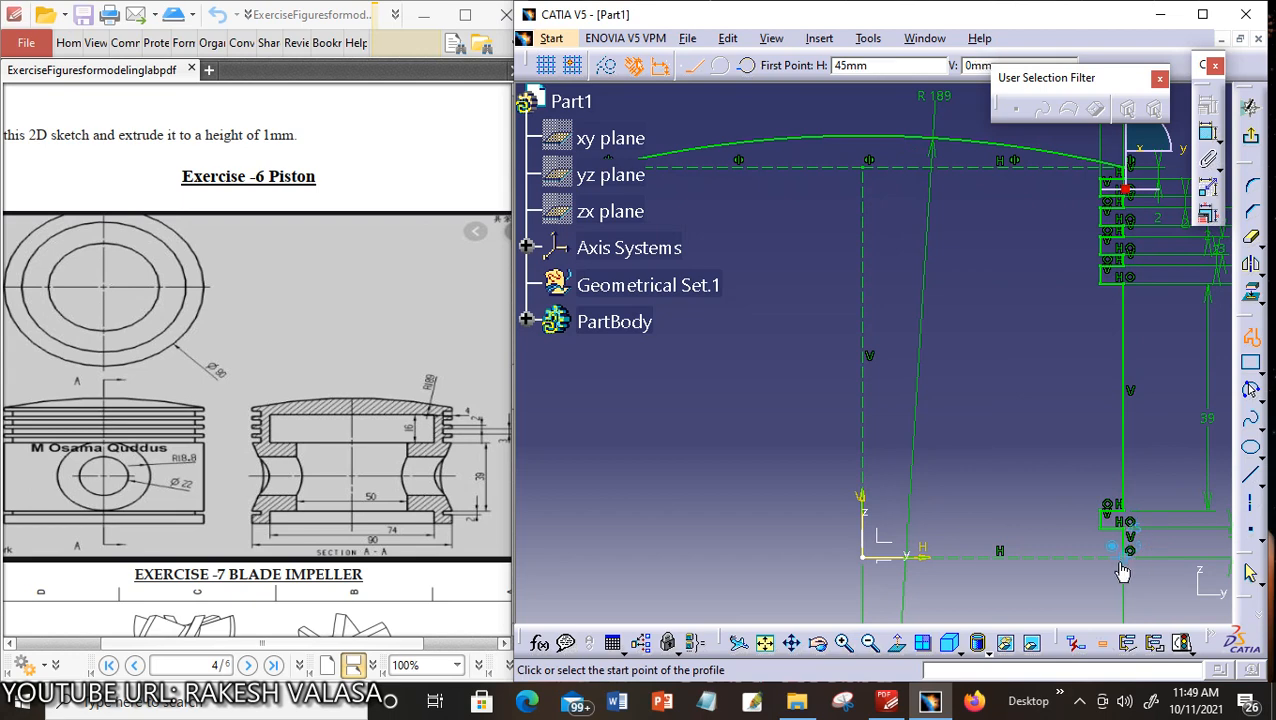
{"action": "left_click", "coordinate": [1120, 566]}
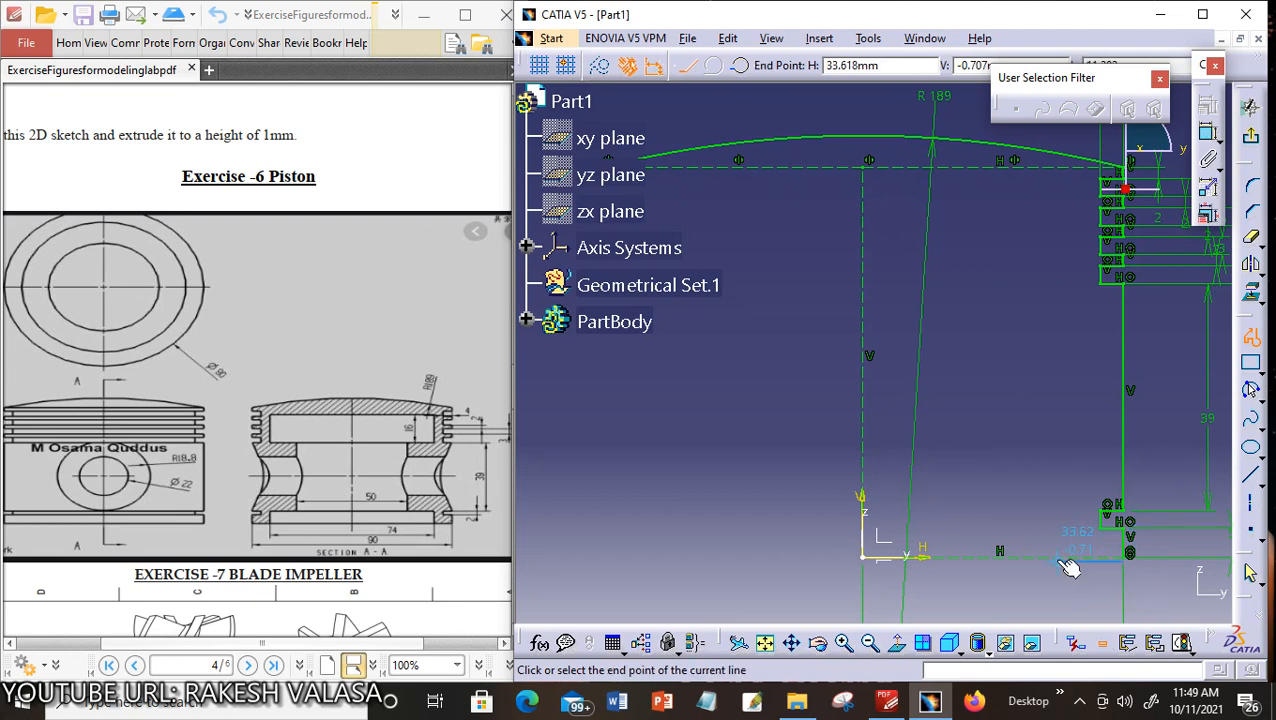
{"action": "left_click", "coordinate": [1131, 558]}
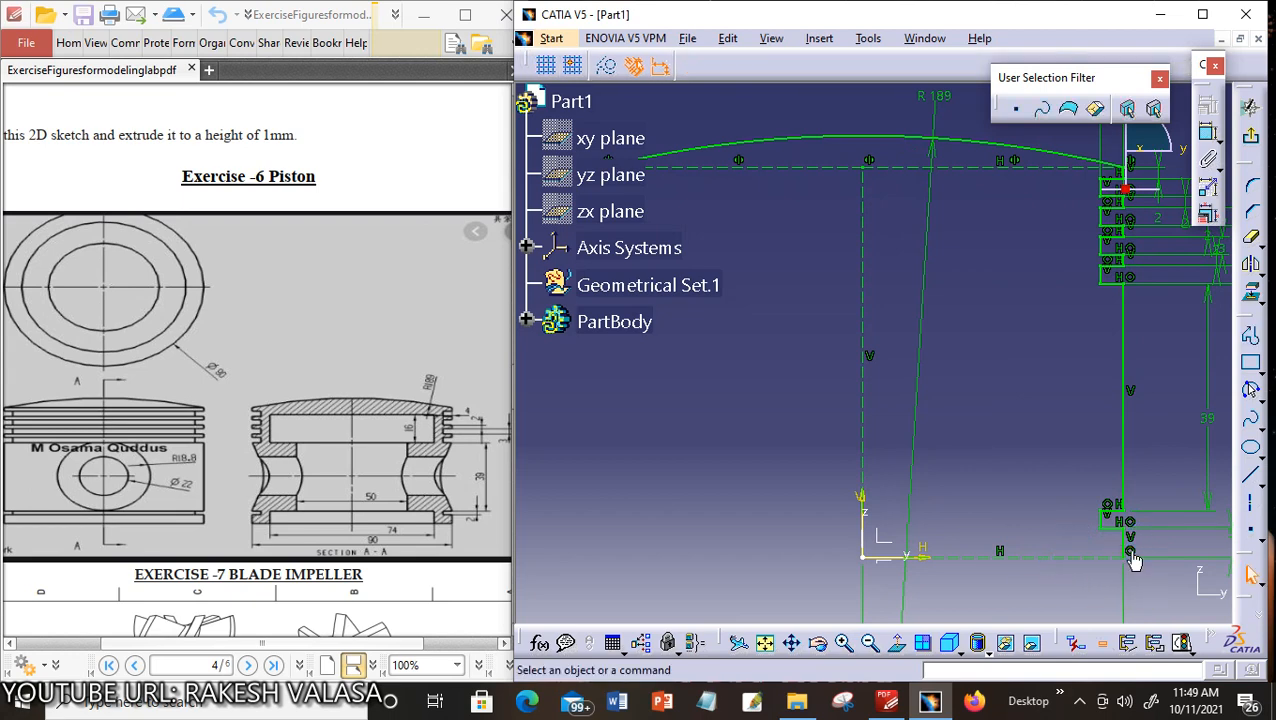
Start the inner profile at the outer bottom corner: about 12 mm inward, 8 mm up, and about 10 mm further inward
{"action": "left_click", "coordinate": [1252, 338]}
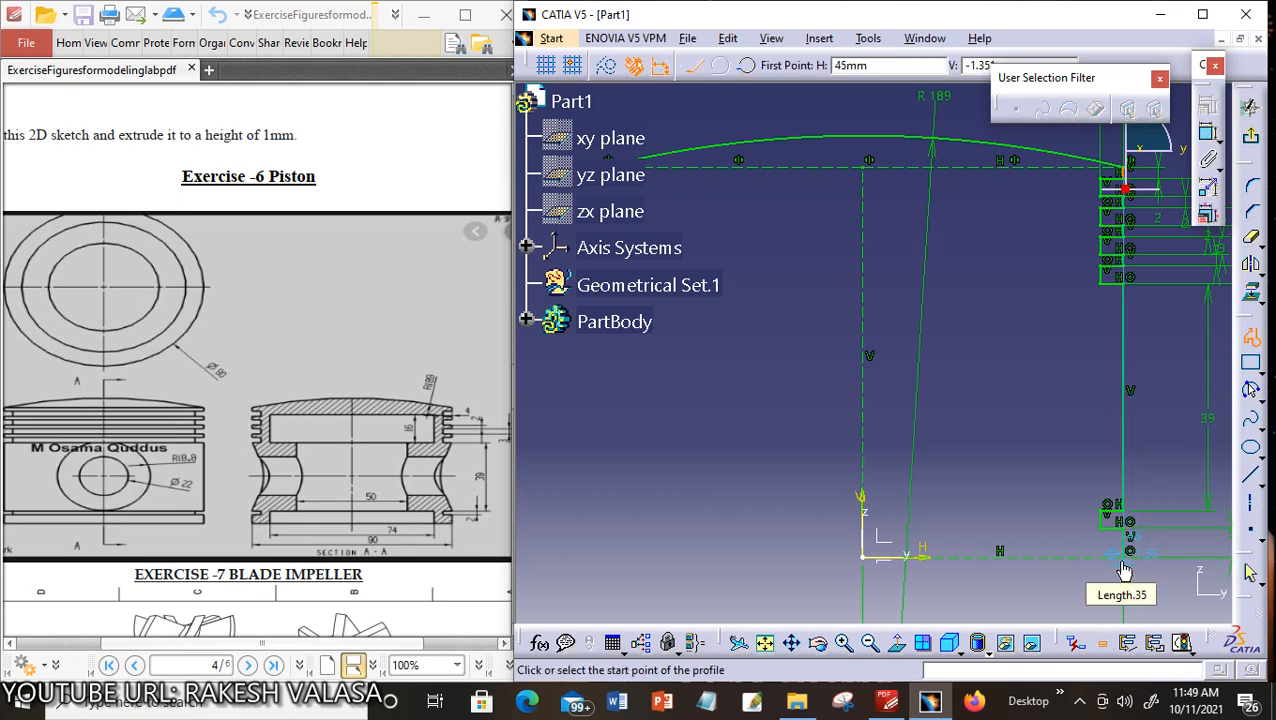
{"action": "left_click", "coordinate": [1130, 551]}
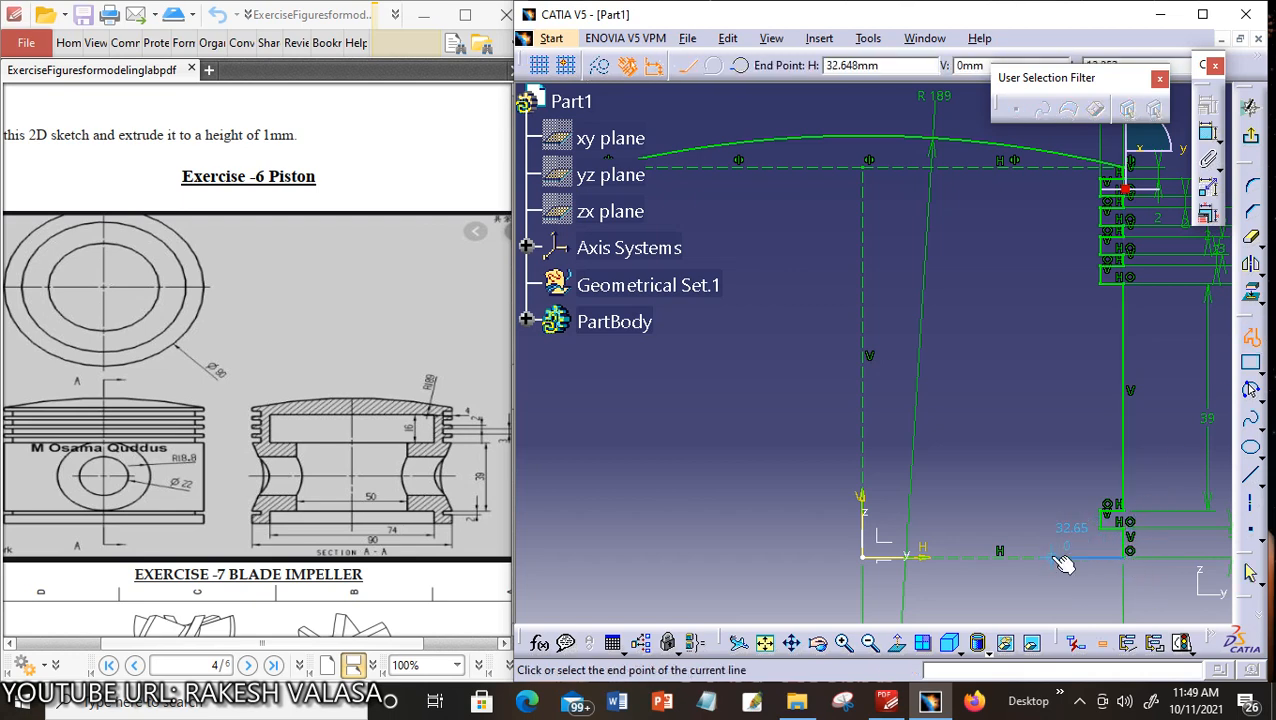
{"action": "left_click", "coordinate": [1052, 551]}
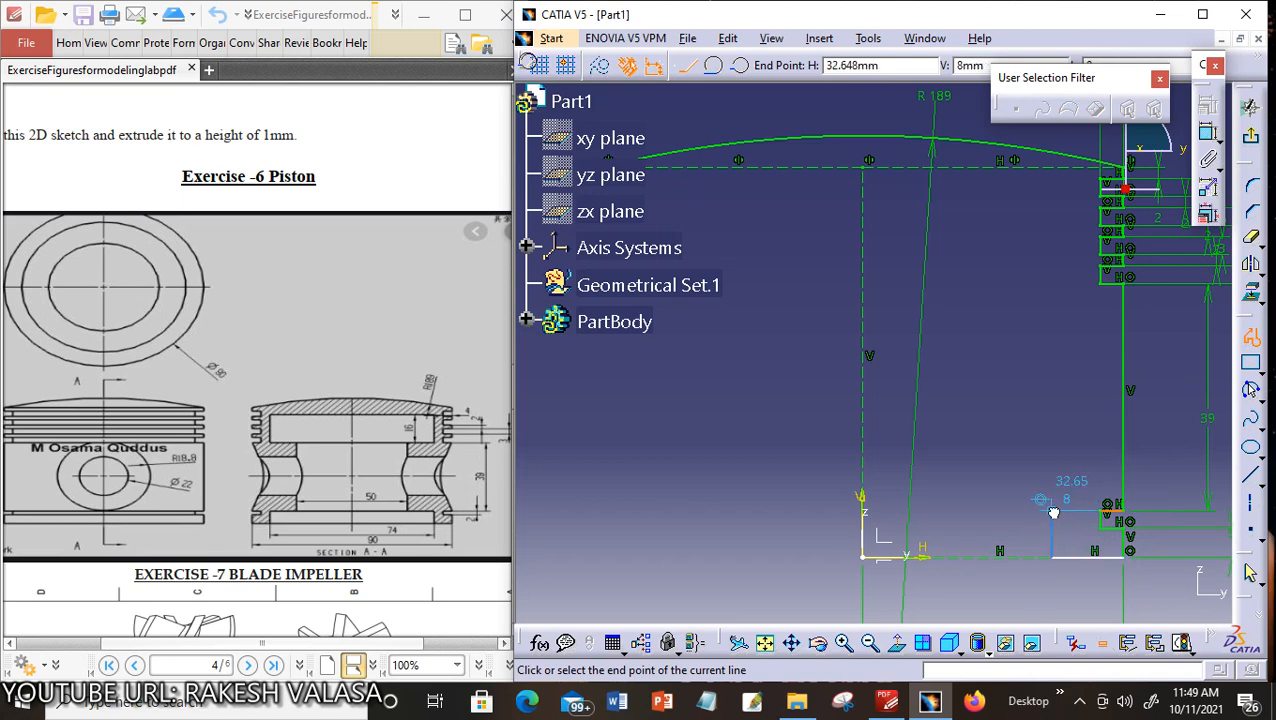
{"action": "left_click", "coordinate": [1052, 508]}
{"action": "left_click", "coordinate": [994, 511]}
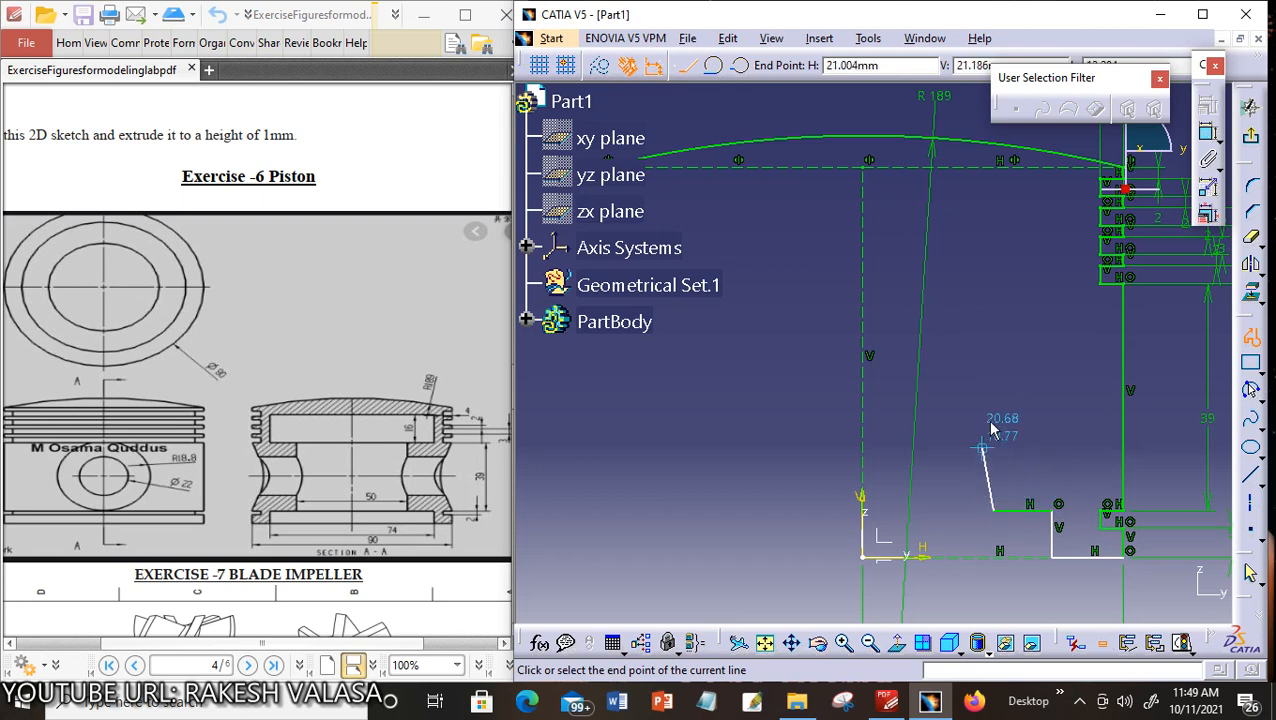
Continue the profile vertically to the level of the lowest ring groove's bottom edge at 47 mm, and about 12 mm outward
{"action": "left_click", "coordinate": [996, 288]}
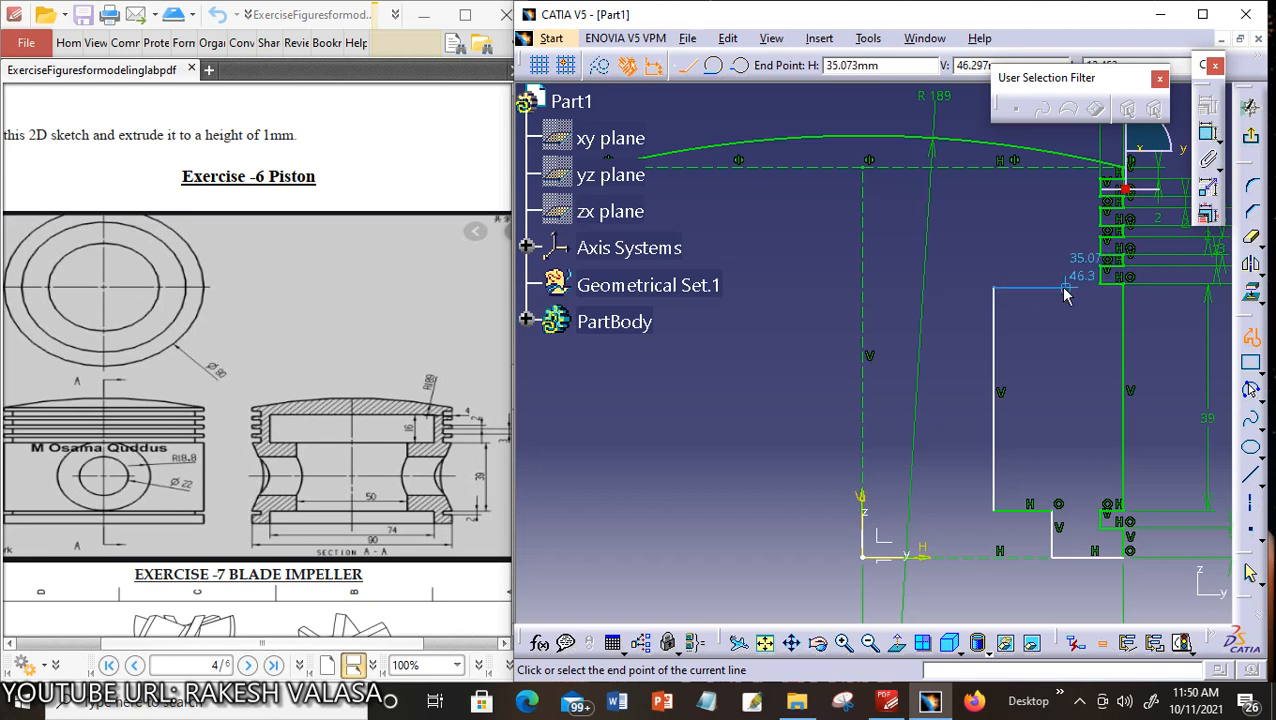
{"action": "key", "text": "ctrl+z"}
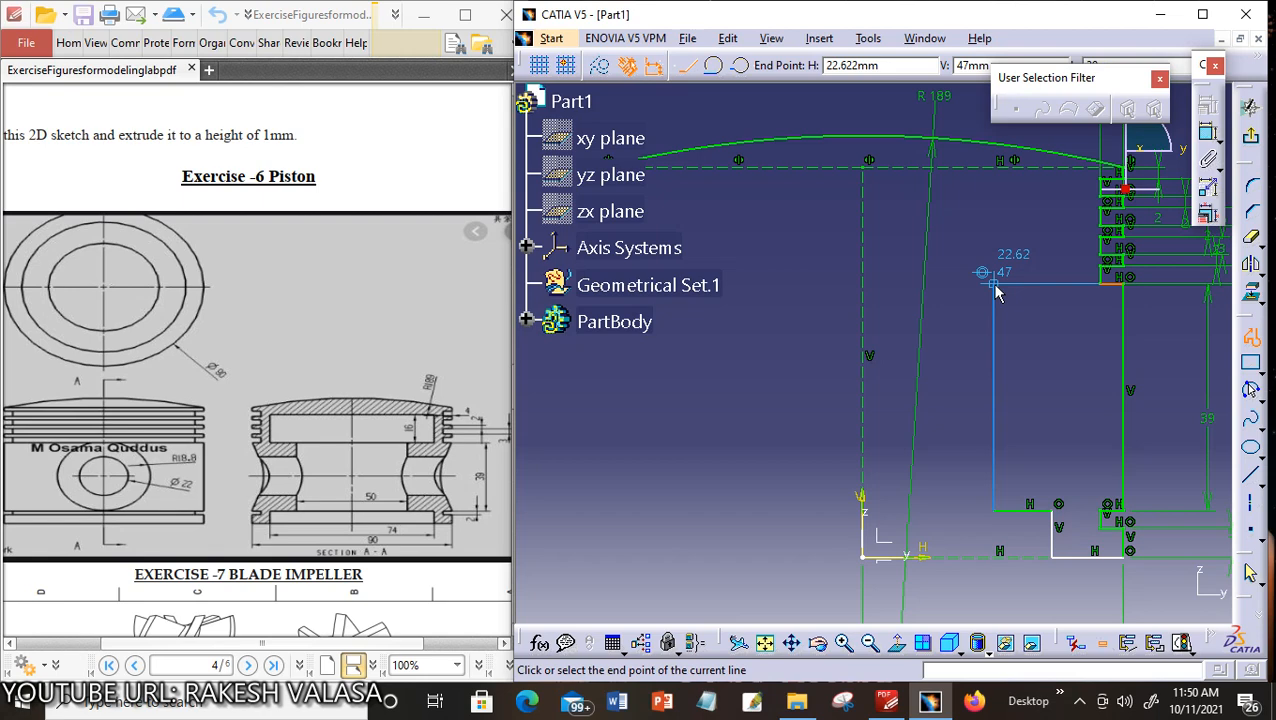
{"action": "left_click", "coordinate": [994, 284]}
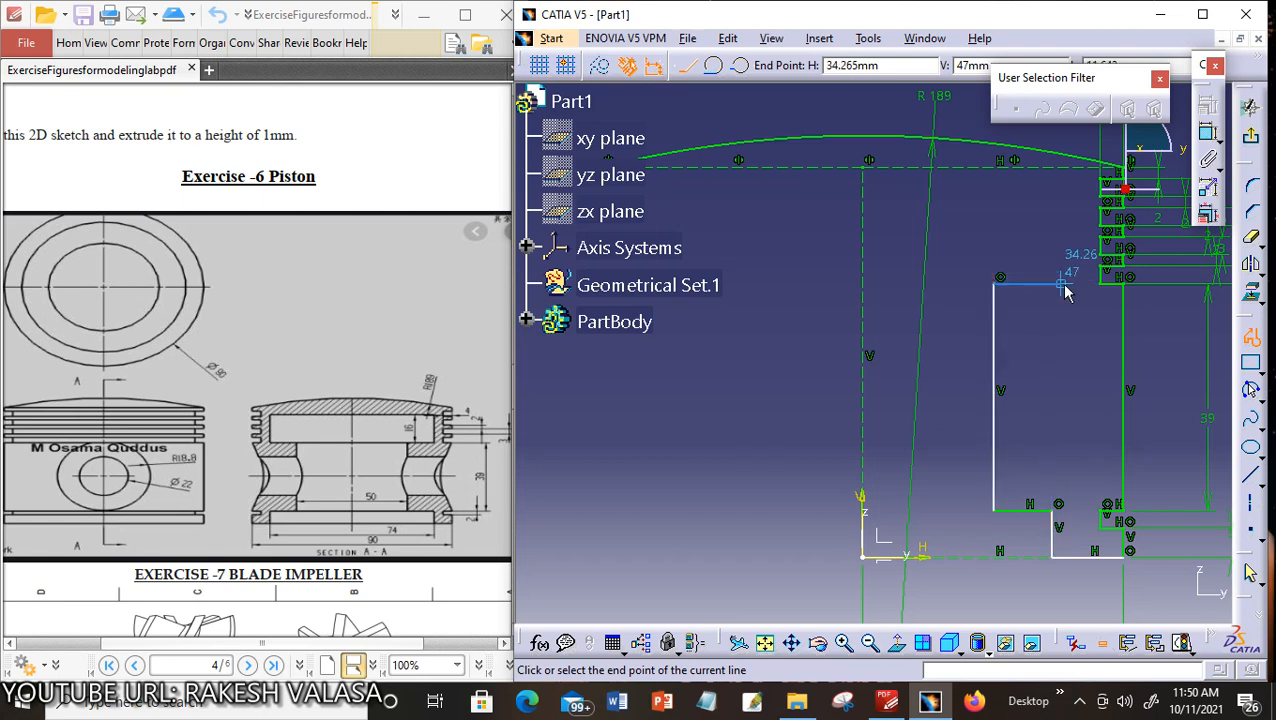
{"action": "left_click", "coordinate": [1066, 285]}
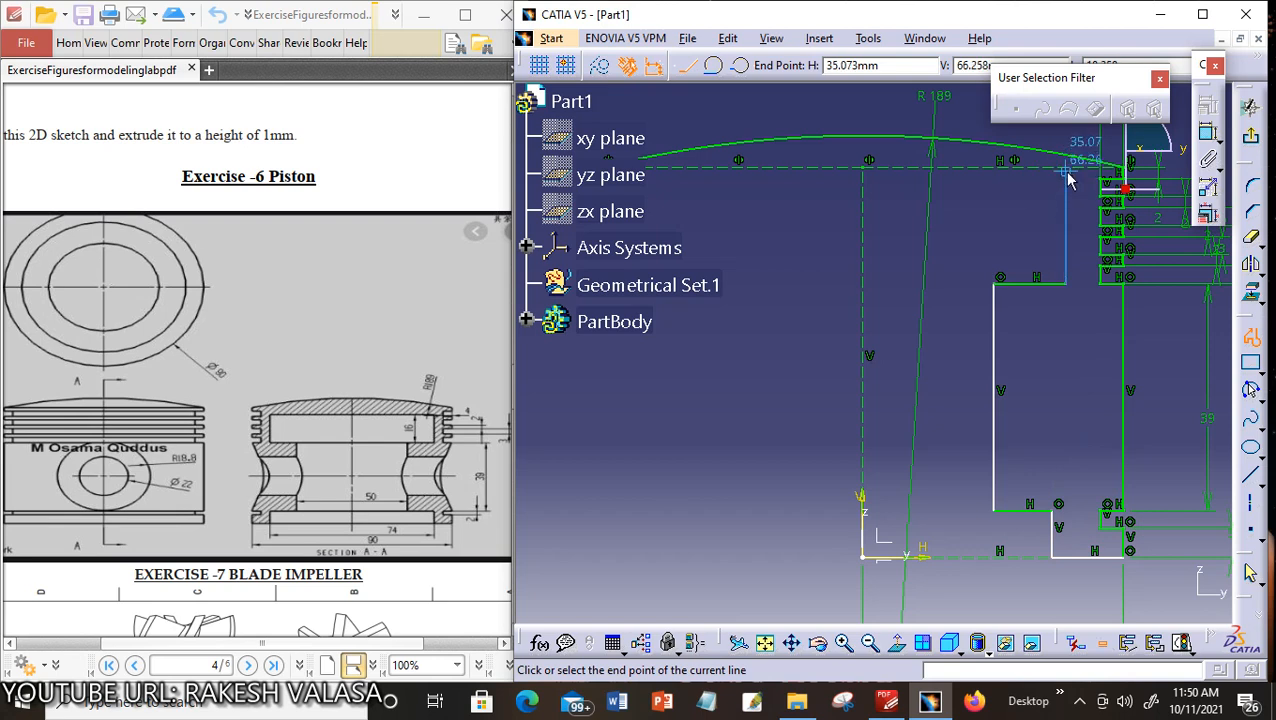
Finish the inner profile about 18 mm up, about 35 mm across to the vertical axis, and about 7 mm up to the crown arc
{"action": "left_click", "coordinate": [843, 643]}
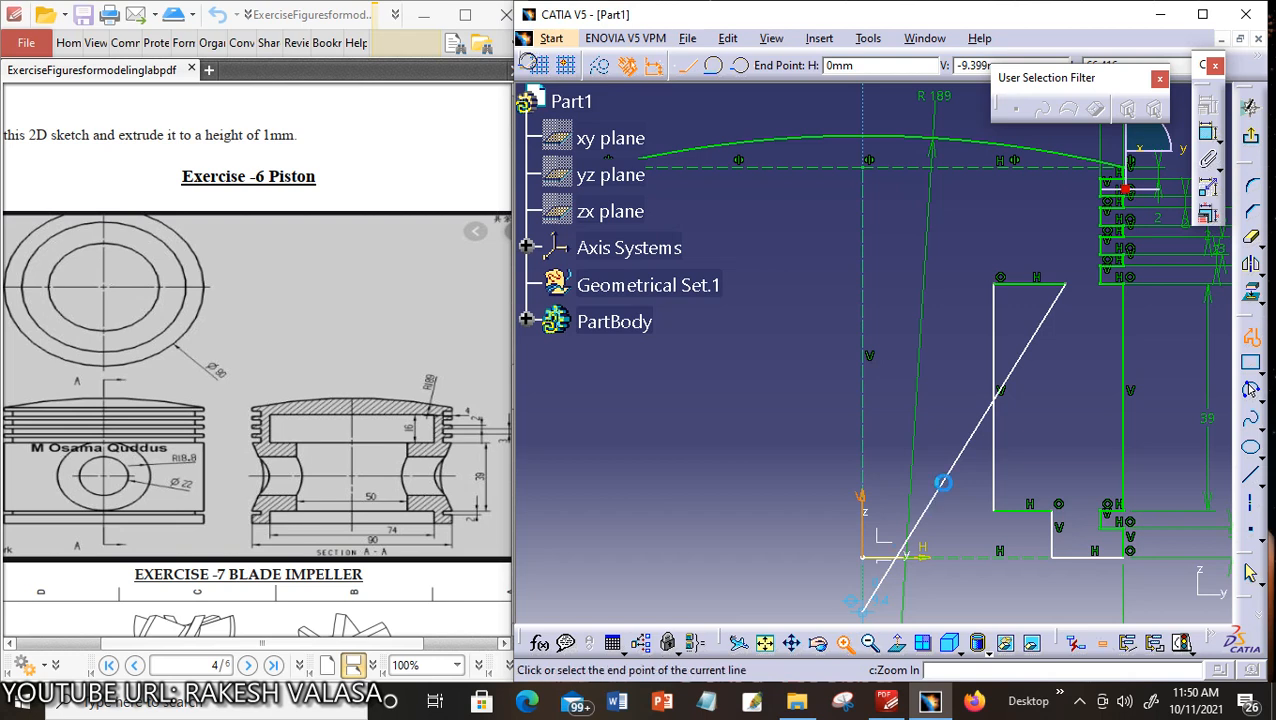
{"action": "left_click", "coordinate": [791, 643]}
{"action": "left_click_drag", "start_coordinate": [979, 247], "coordinate": [949, 340]}
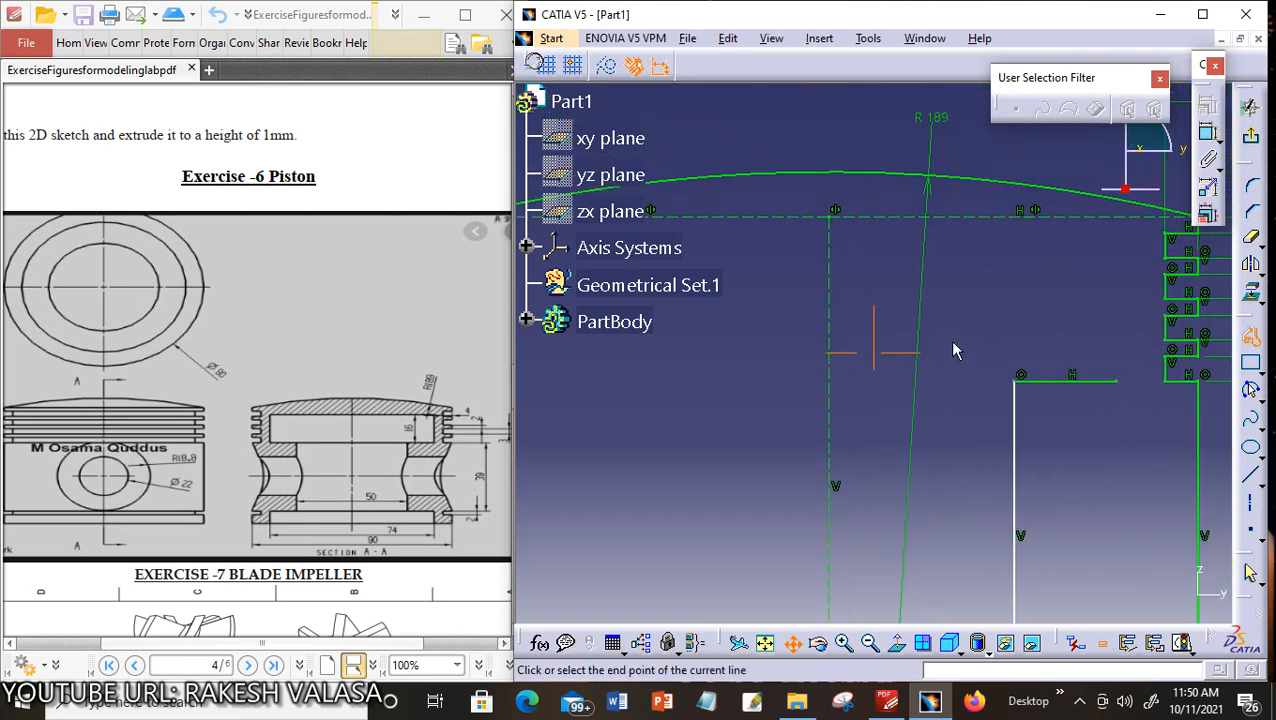
{"action": "left_click", "coordinate": [1118, 232]}
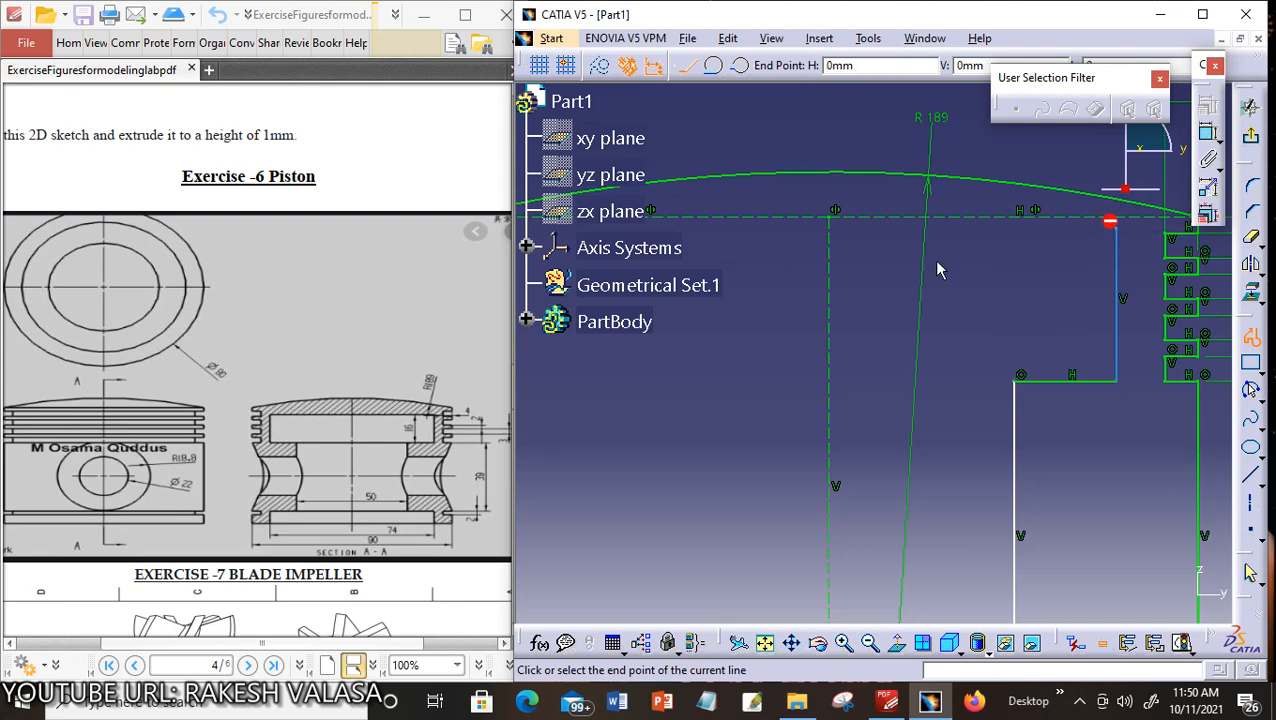
{"action": "left_click", "coordinate": [829, 229]}
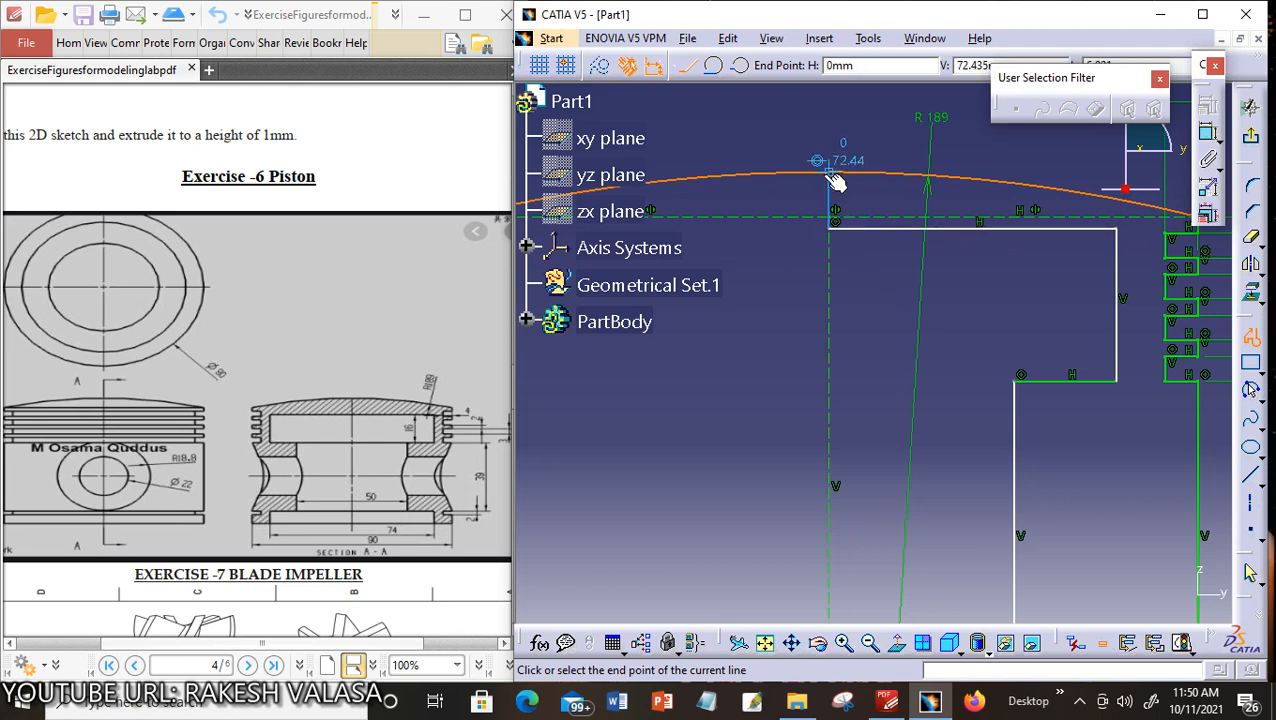
{"action": "left_click", "coordinate": [833, 178]}
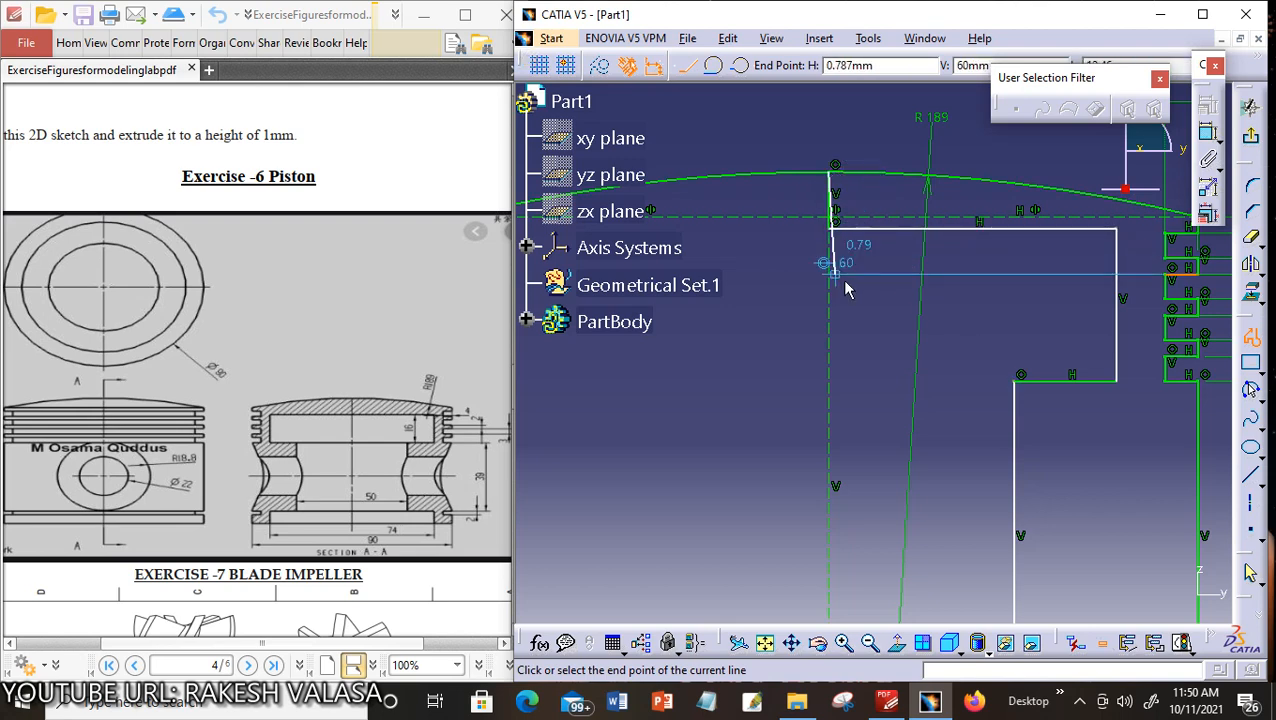
{"action": "key", "text": "Escape"}
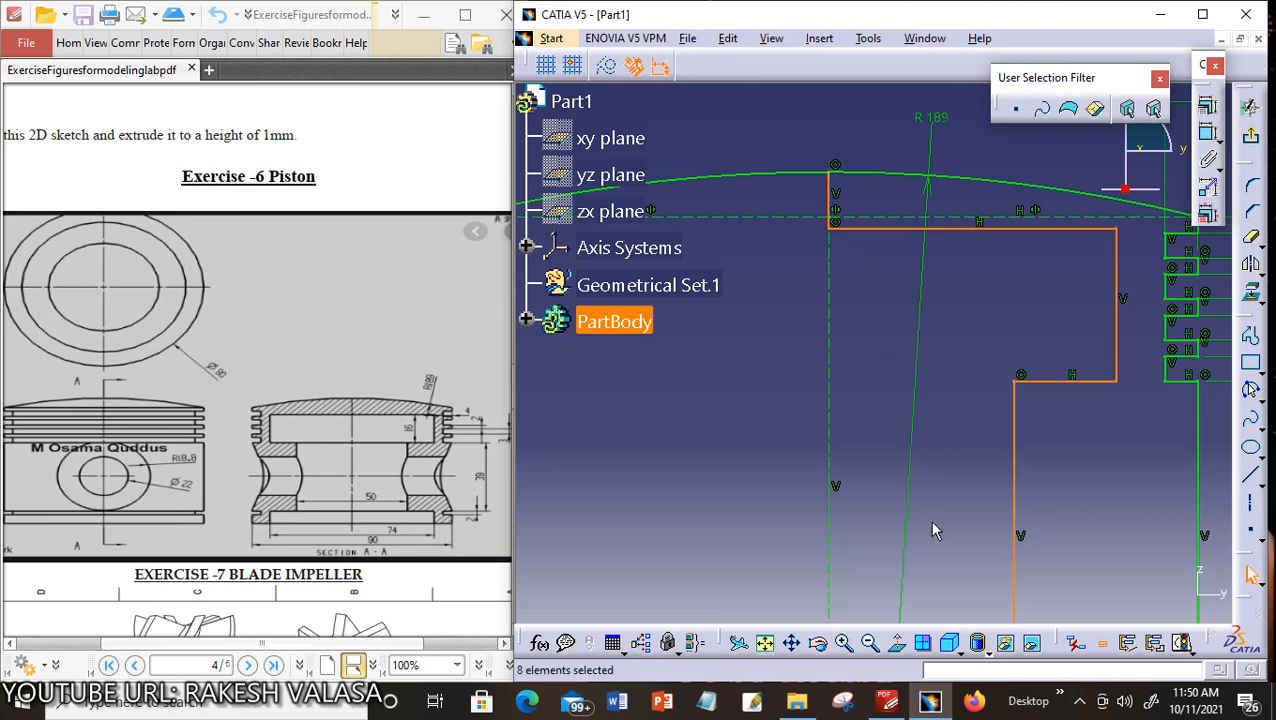
Quick Trim the half of the crown arc that lies beyond the vertical axis, opposite the ring grooves
{"action": "left_click", "coordinate": [869, 643]}
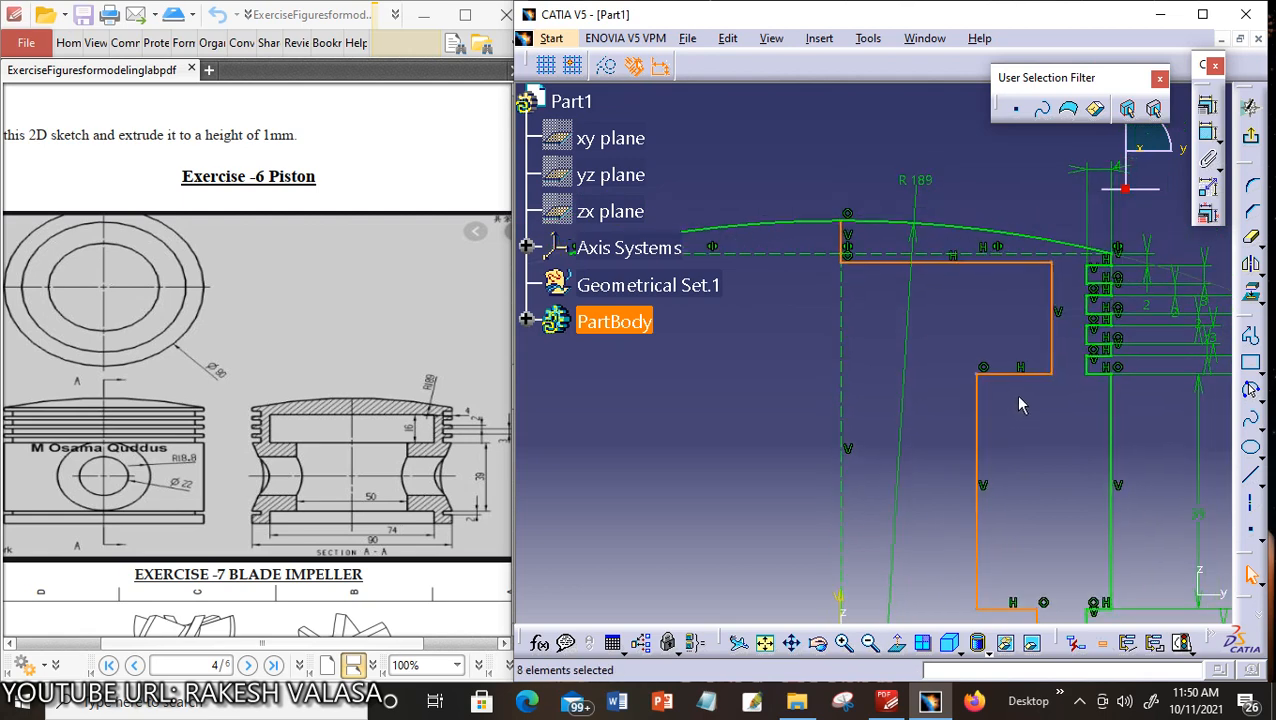
{"action": "left_click", "coordinate": [1252, 236]}
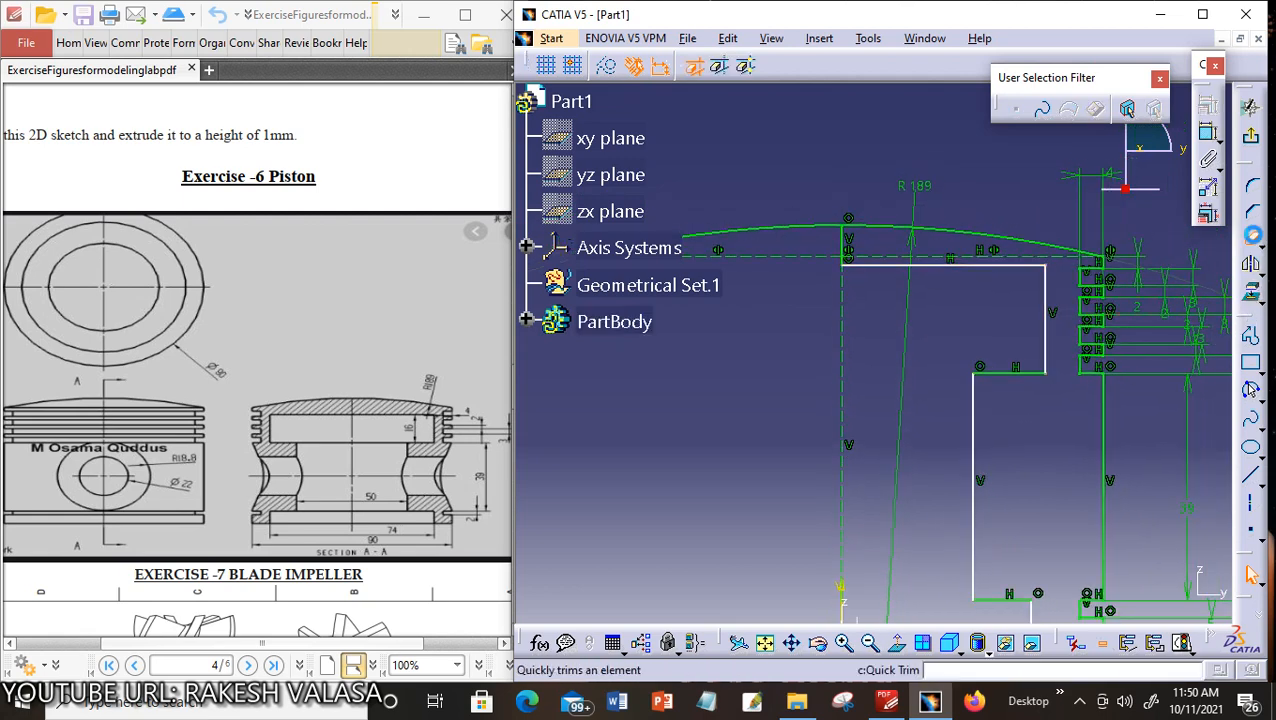
{"action": "left_click", "coordinate": [729, 234]}
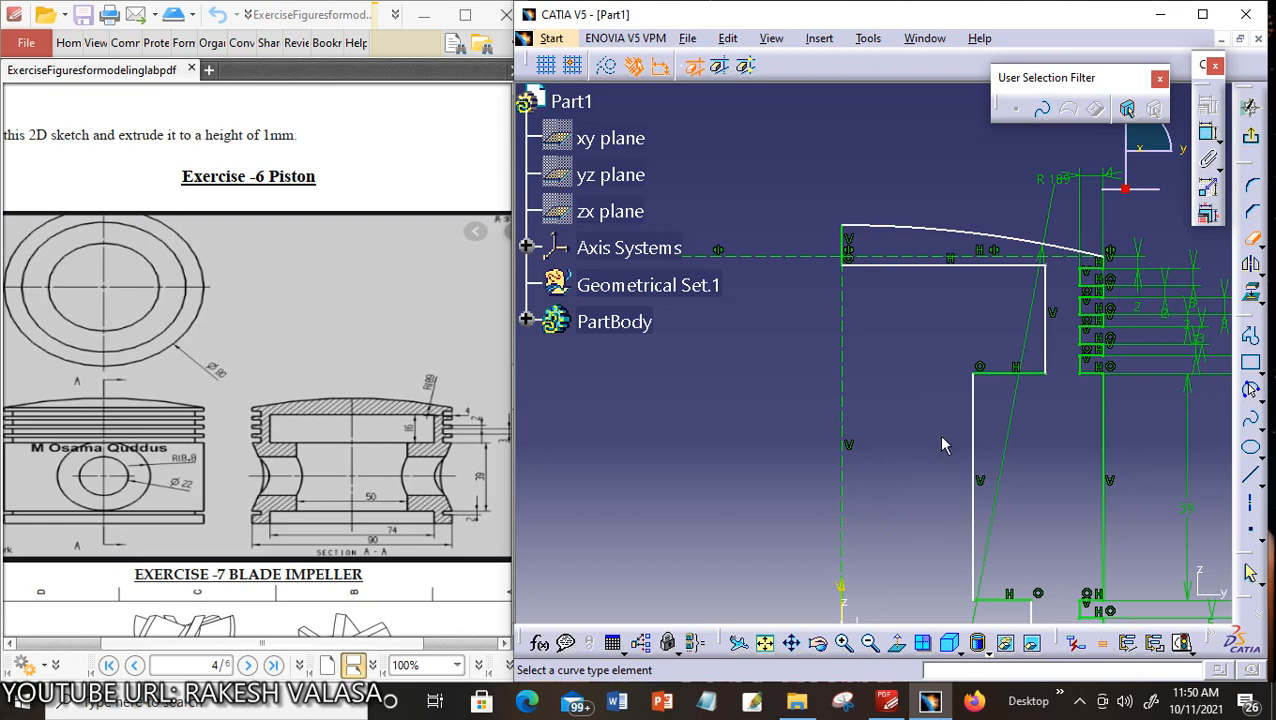
{"action": "left_click", "coordinate": [791, 643]}
{"action": "left_click_drag", "start_coordinate": [875, 535], "coordinate": [864, 437]}
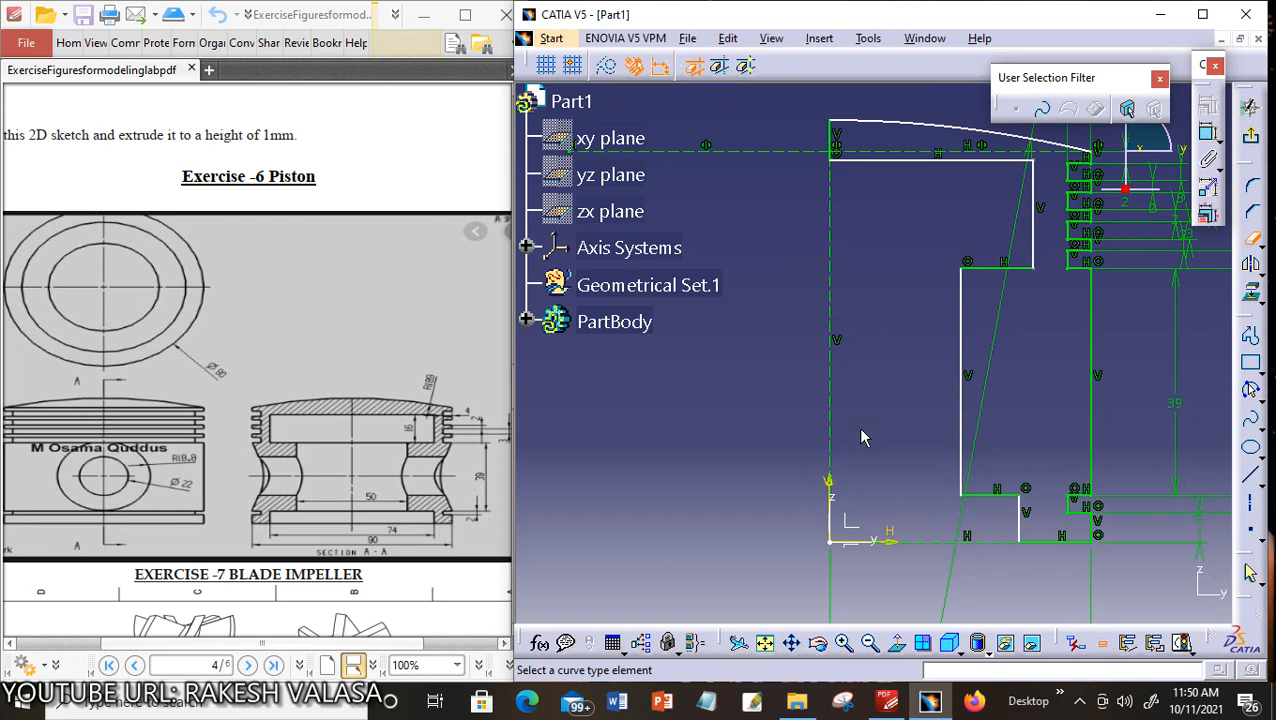
{"action": "key", "text": "Escape"}
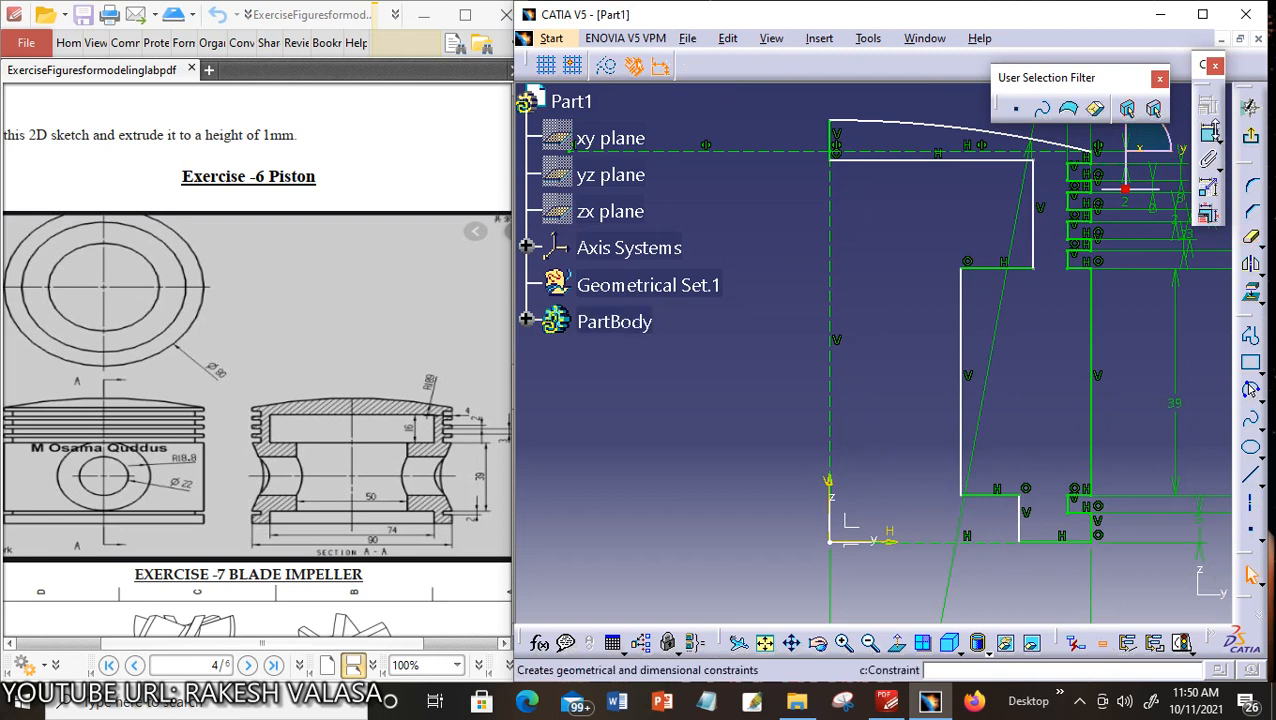
{"action": "left_click", "coordinate": [1208, 136]}
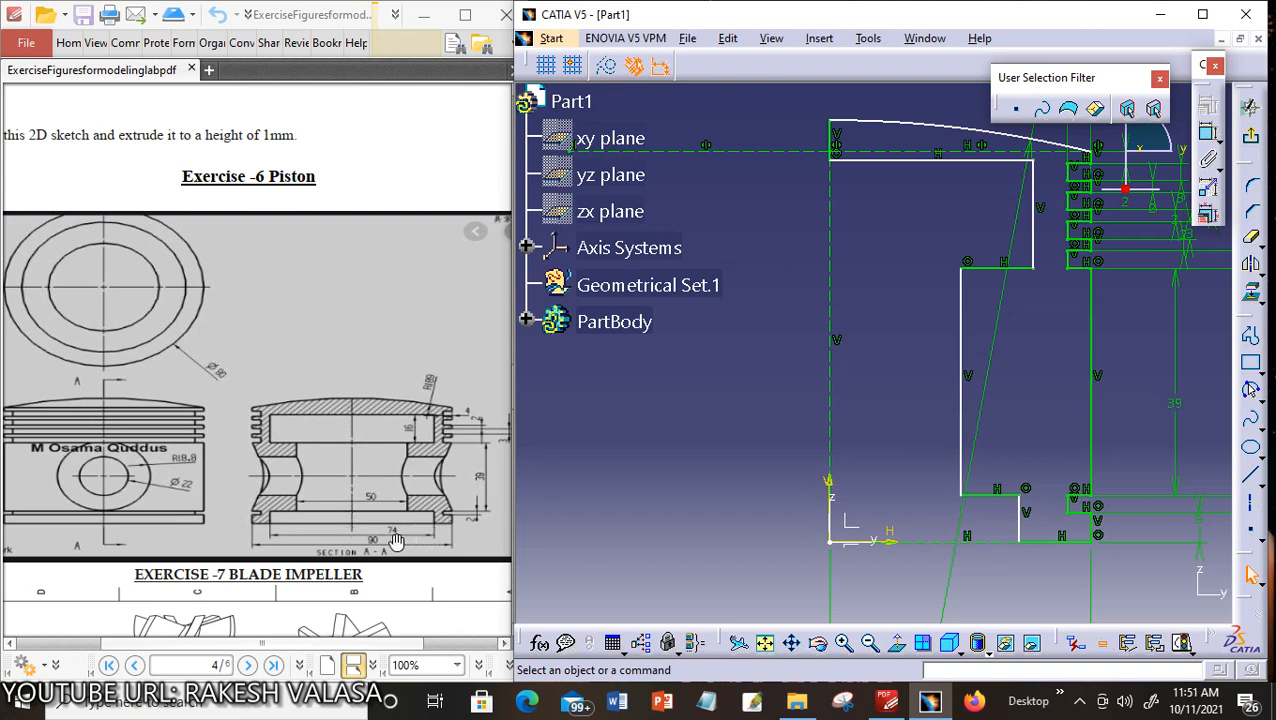
{"action": "left_click", "coordinate": [1025, 535]}
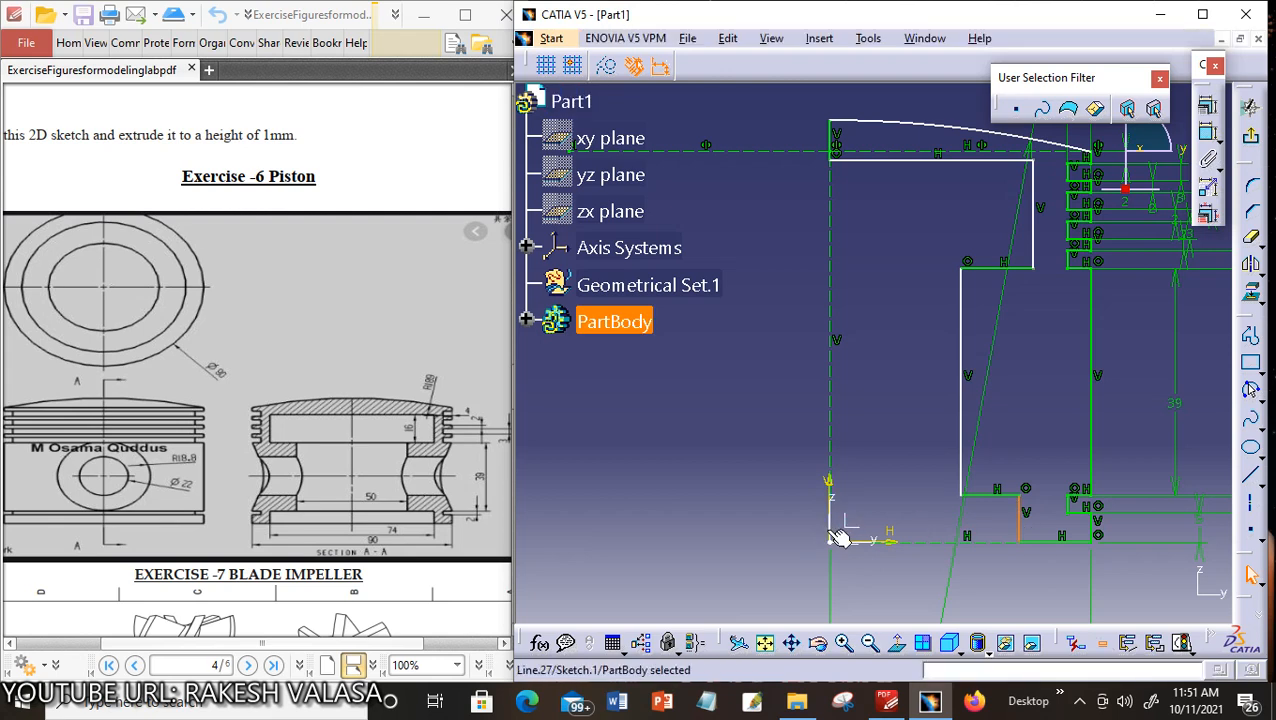
{"action": "left_click", "coordinate": [838, 537]}
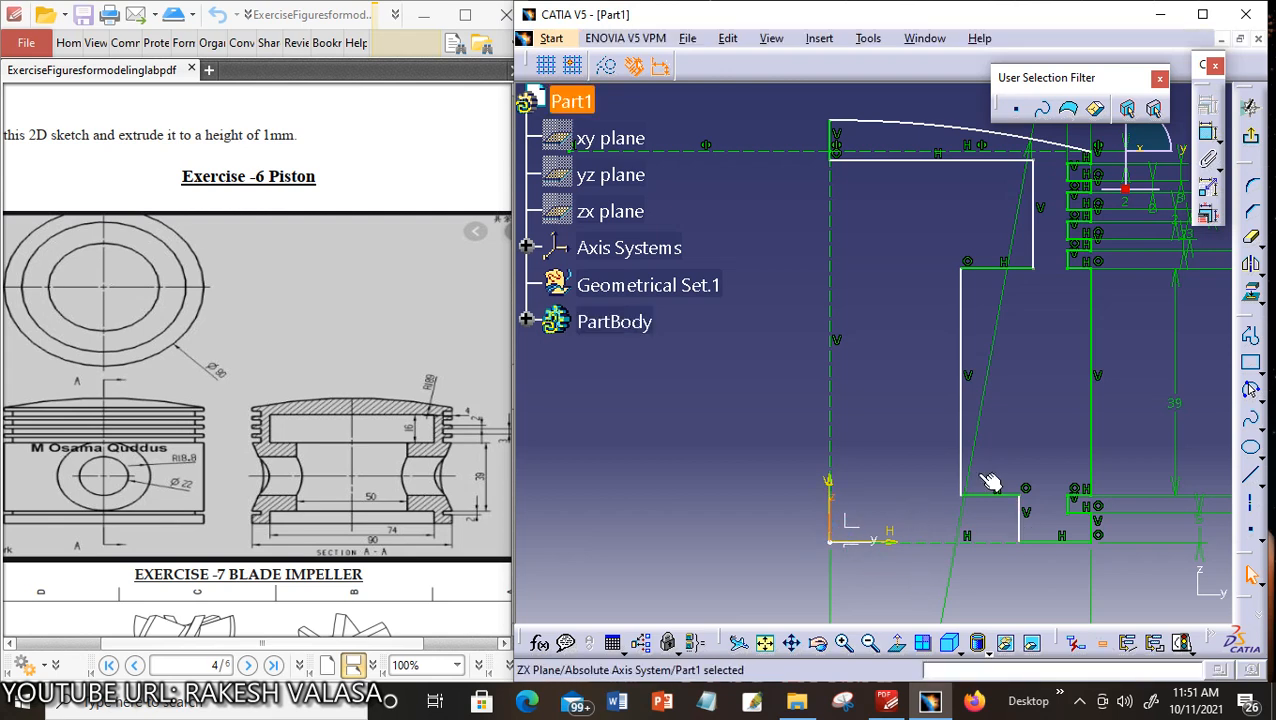
{"action": "left_click", "coordinate": [1210, 134]}
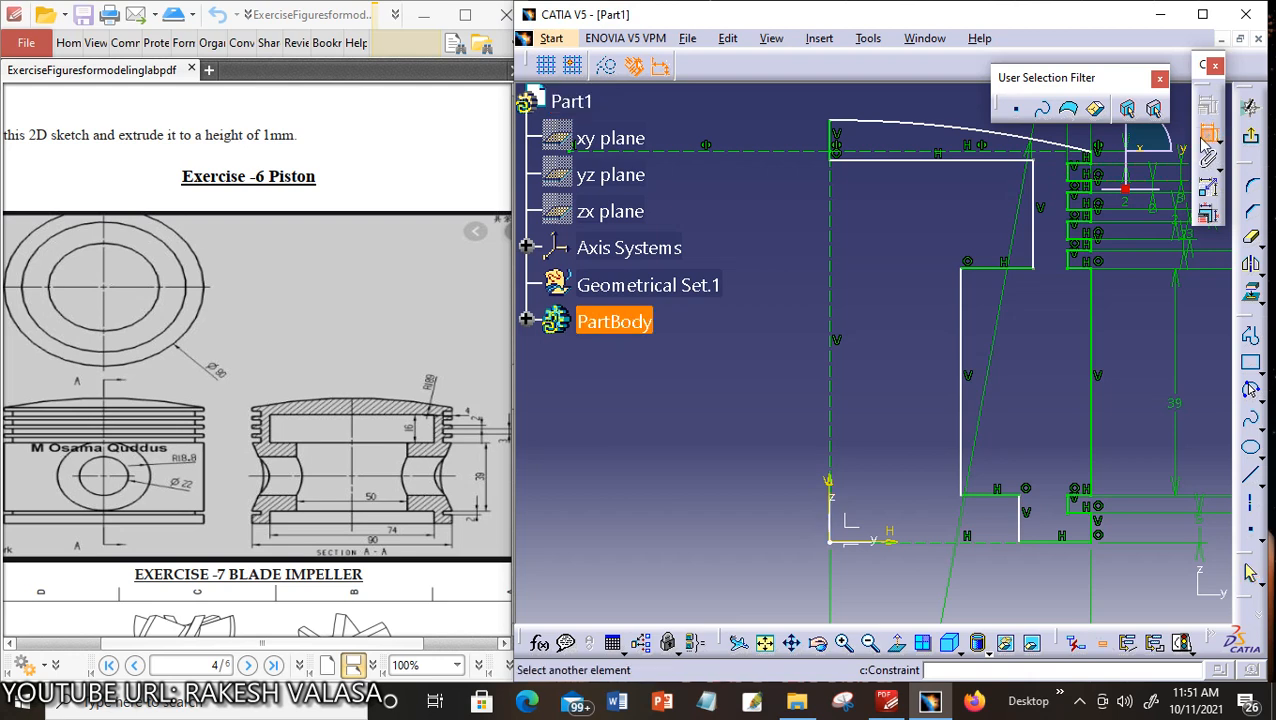
{"action": "left_click", "coordinate": [838, 530]}
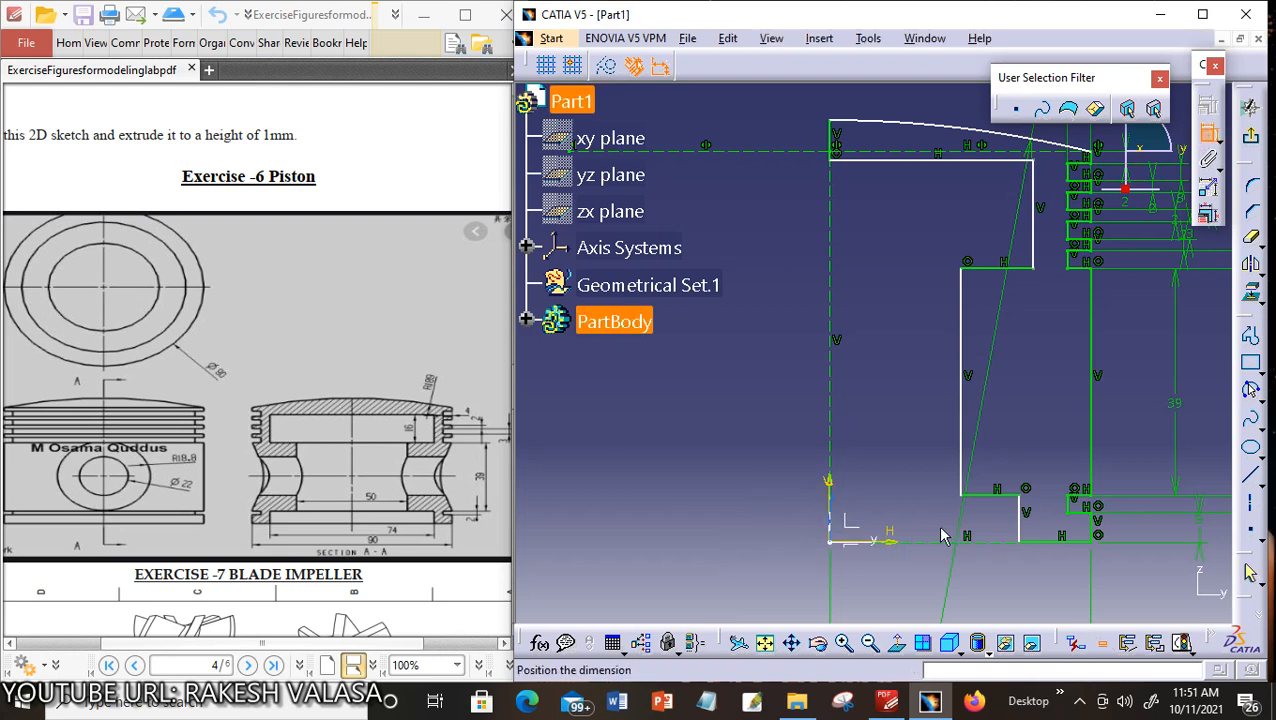
{"action": "key", "text": "Escape"}
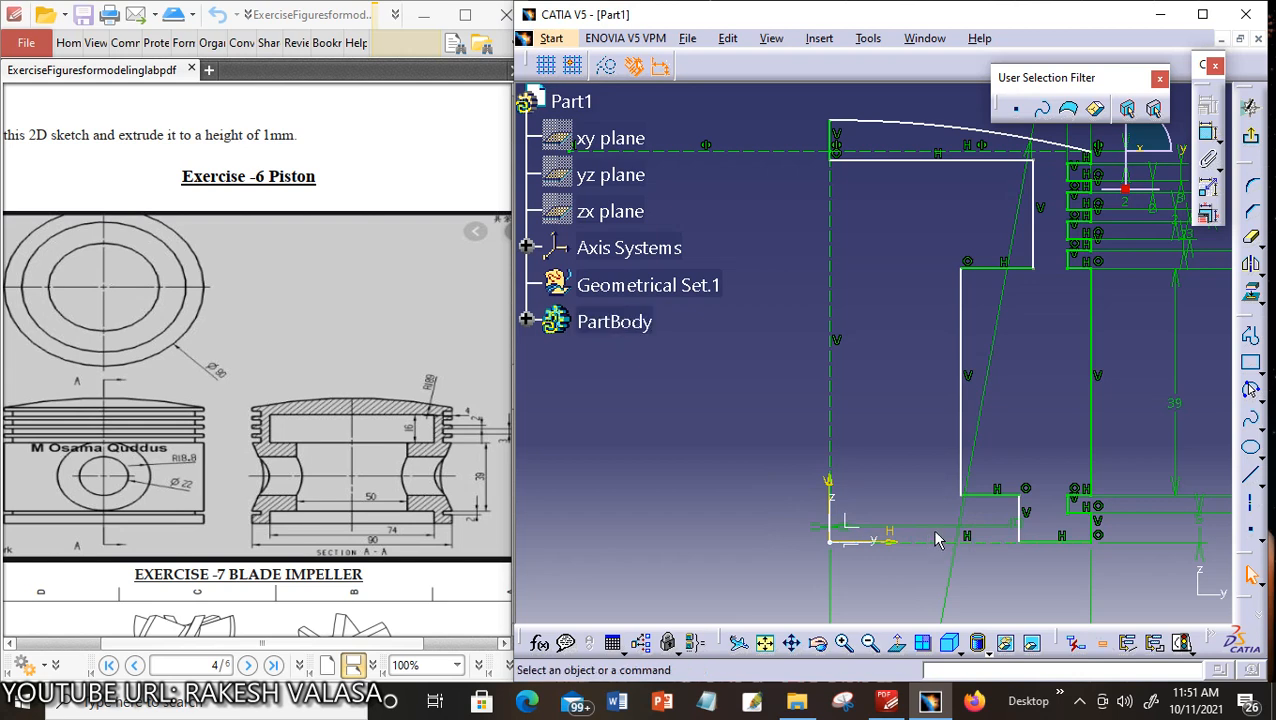
{"action": "left_click", "coordinate": [829, 515]}
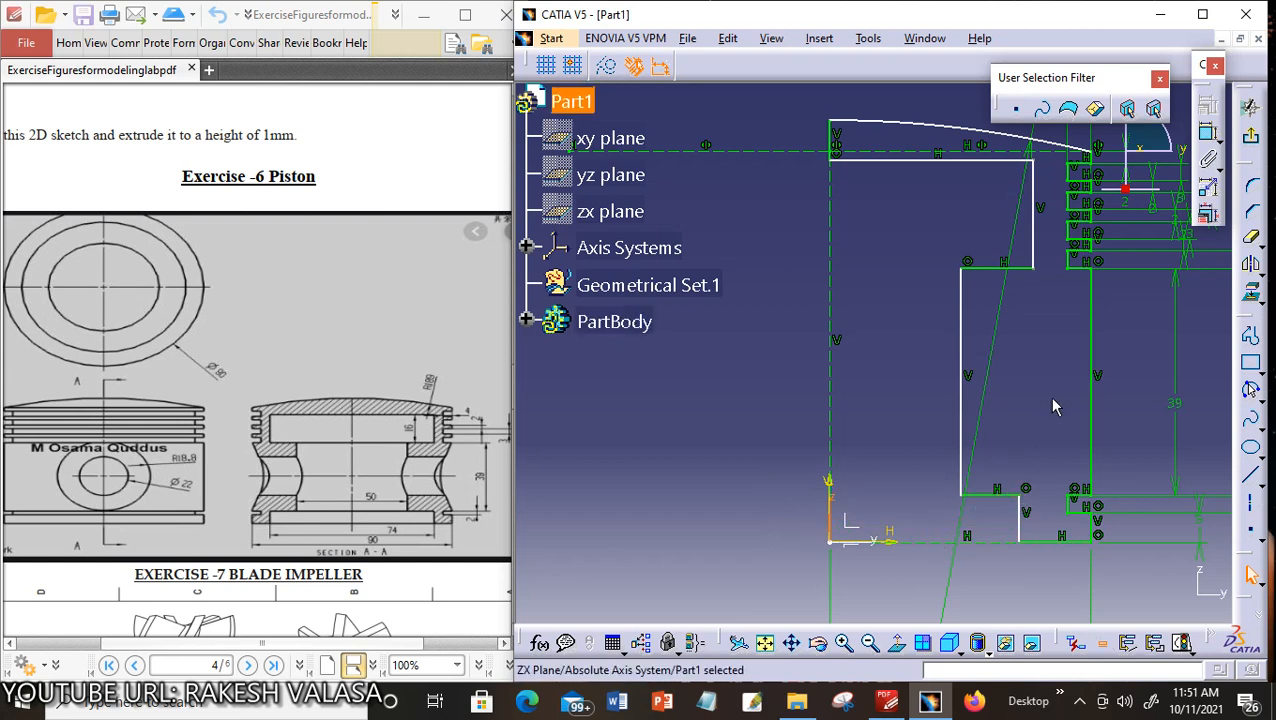
{"action": "left_click", "coordinate": [1211, 136]}
{"action": "left_click", "coordinate": [1021, 532]}
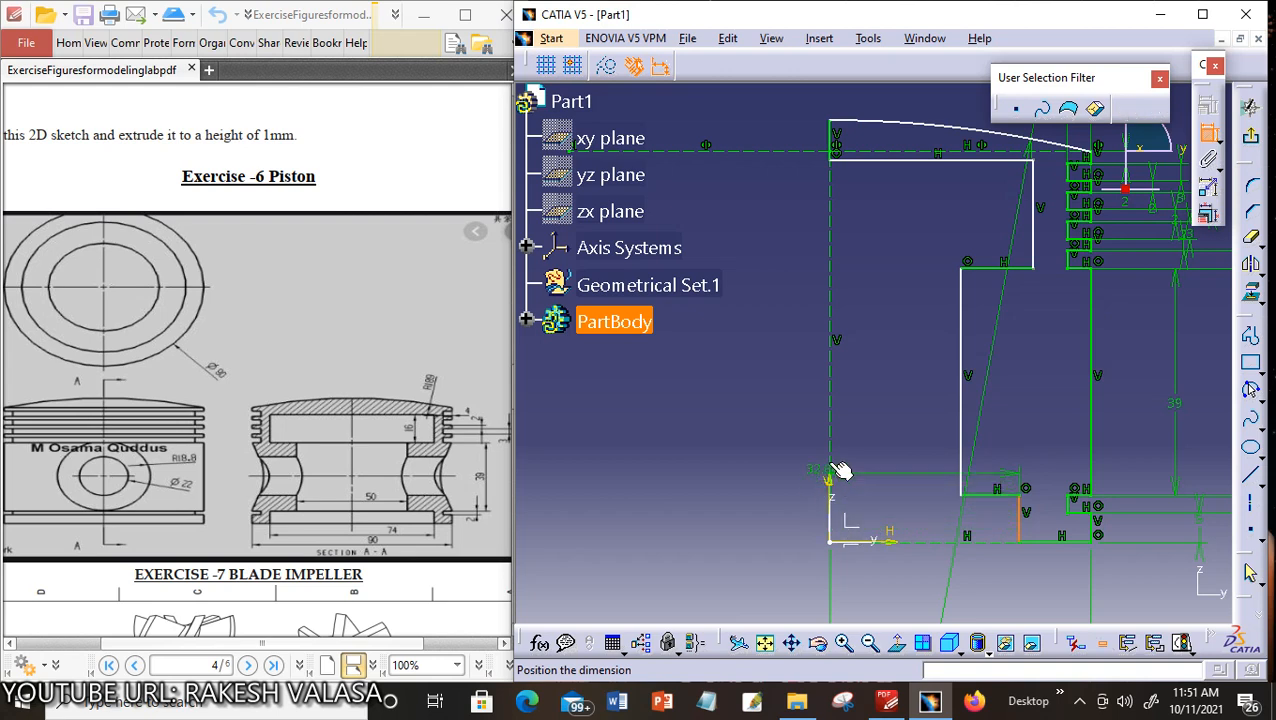
{"action": "left_click", "coordinate": [838, 537]}
{"action": "key", "text": "ctrl+z"}
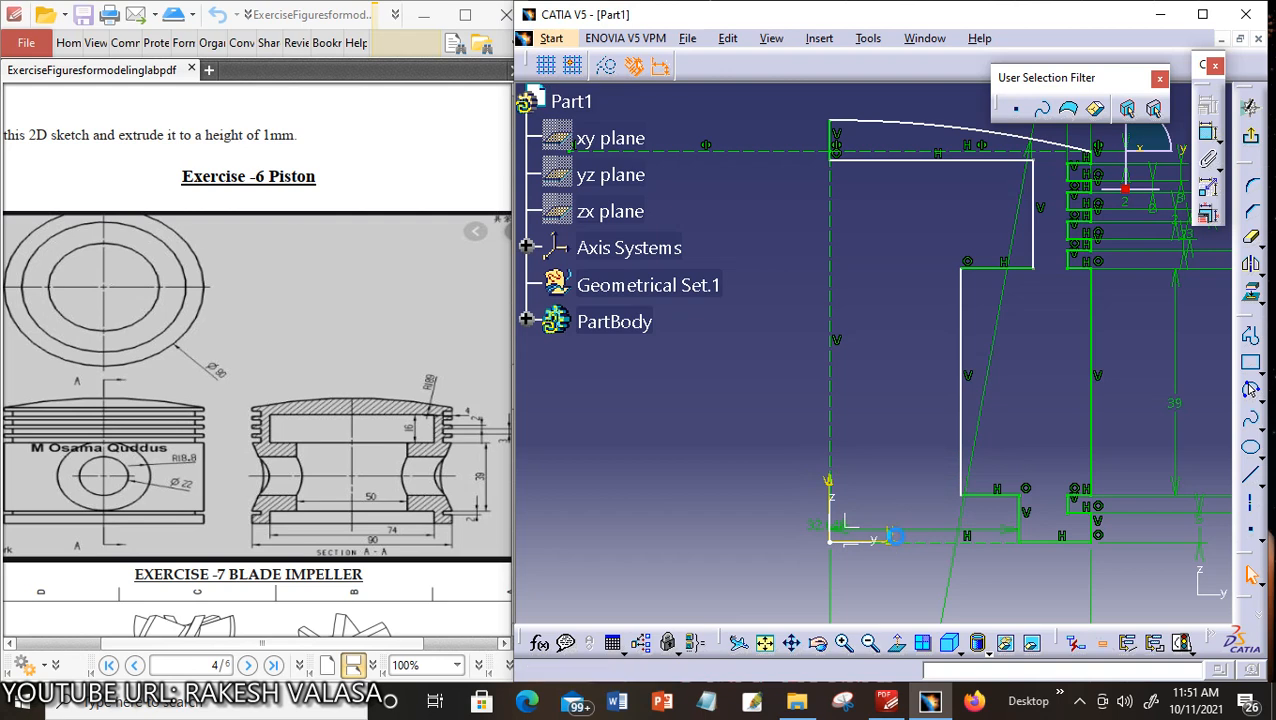
{"action": "left_click", "coordinate": [1210, 140]}
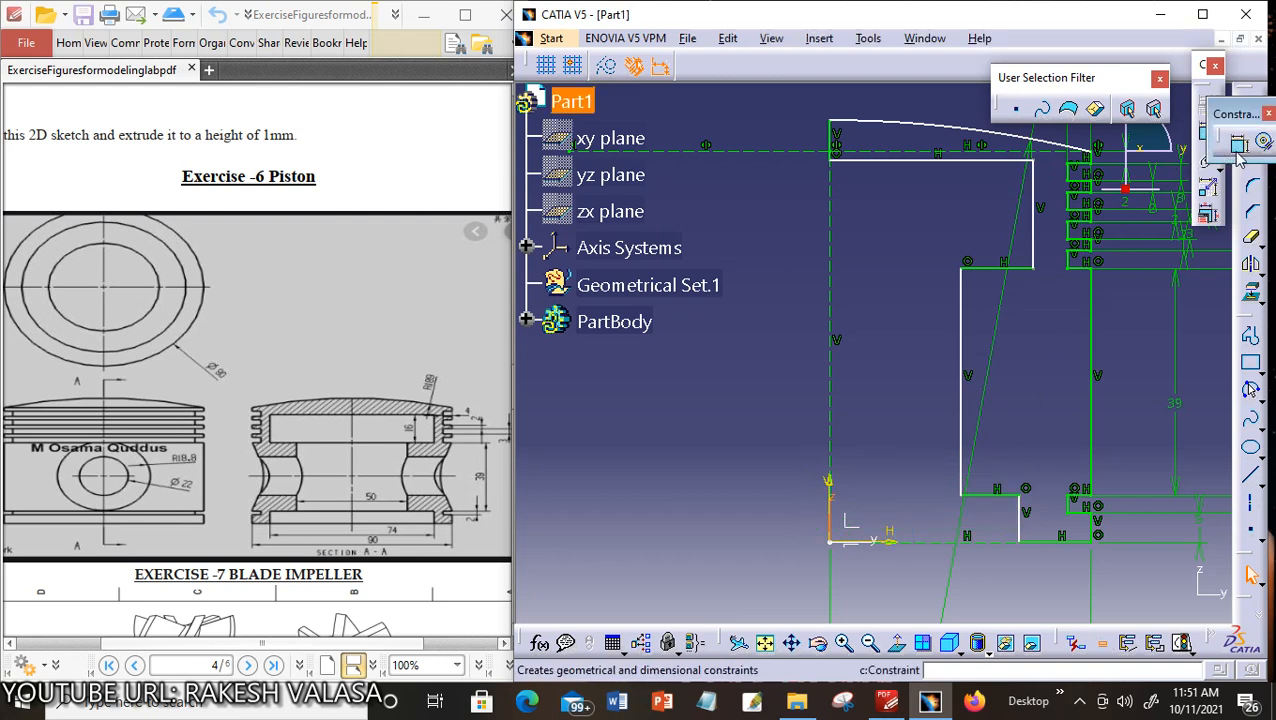
{"action": "left_click", "coordinate": [961, 424]}
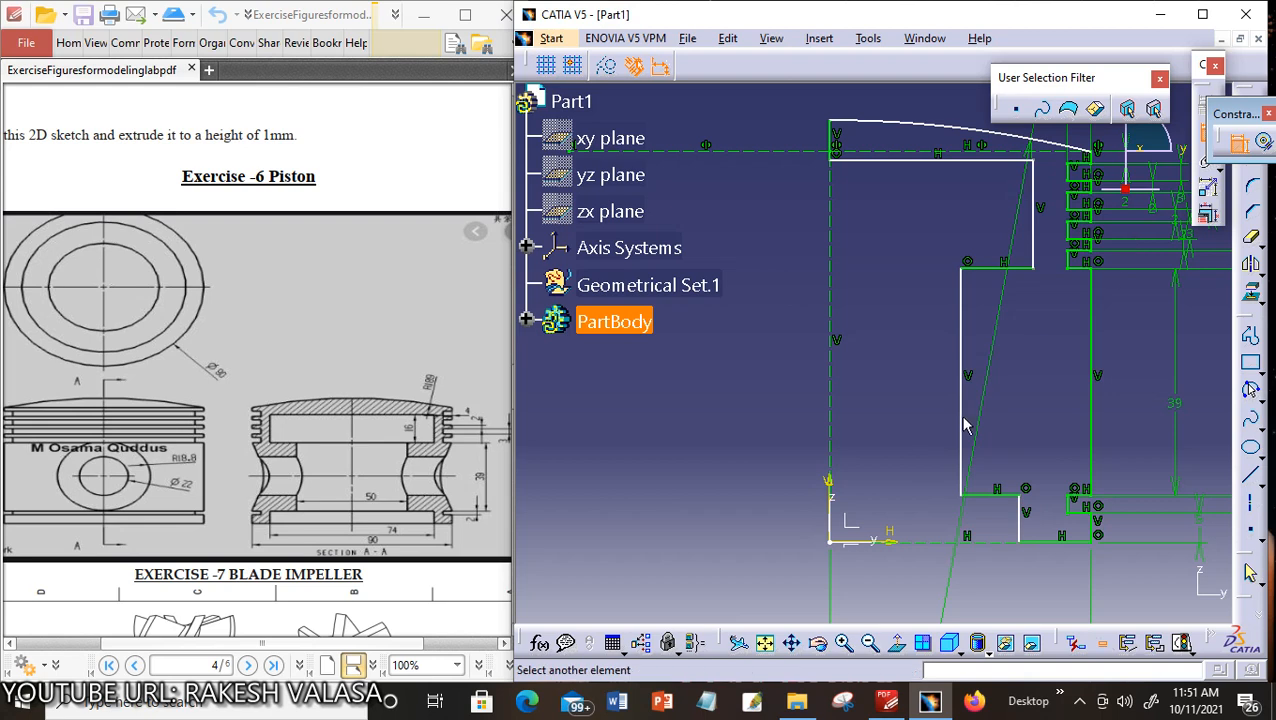
{"action": "left_click", "coordinate": [847, 527]}
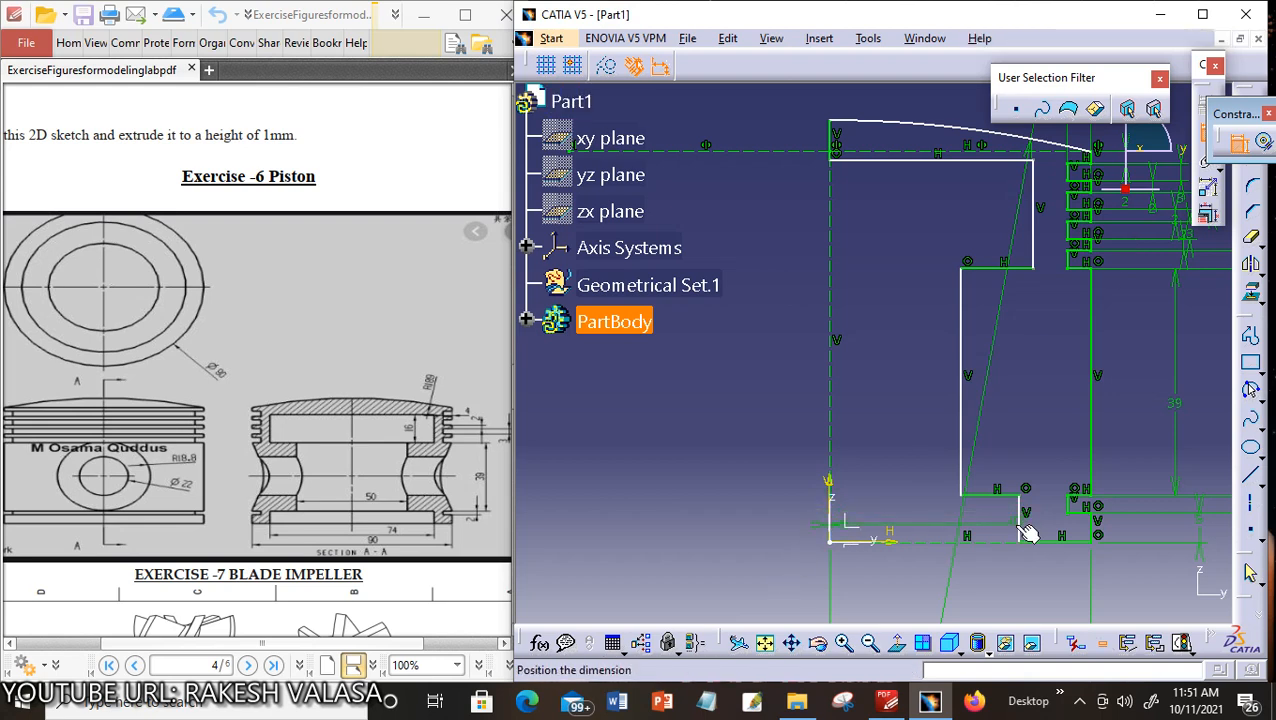
{"action": "left_click", "coordinate": [1019, 521]}
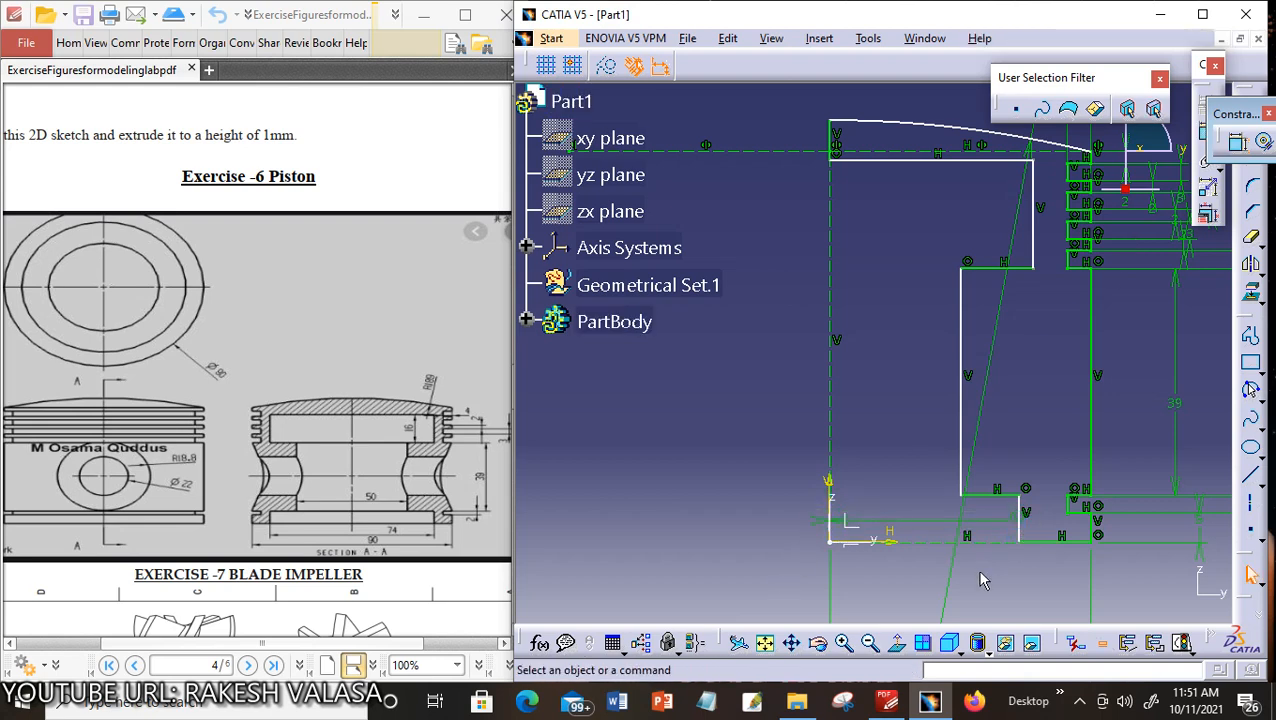
{"action": "left_click", "coordinate": [964, 567]}
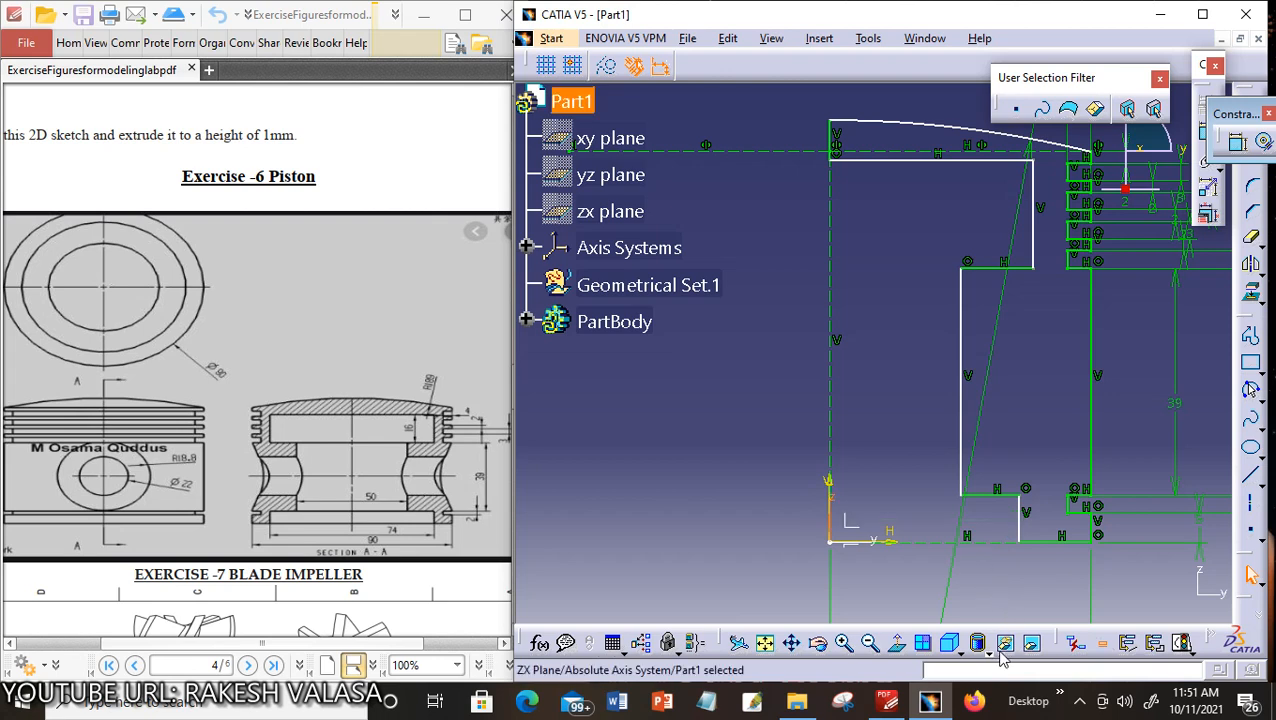
Dimension the bottom recess's short vertical edge from the vertical axis and set the distance to 37 mm
{"action": "mouse_move", "coordinate": [1010, 445]}
{"action": "middle_mouse_down"}
{"action": "mouse_move", "coordinate": [968, 404]}
{"action": "mouse_move", "coordinate": [1008, 423]}
{"action": "middle_mouse_up"}
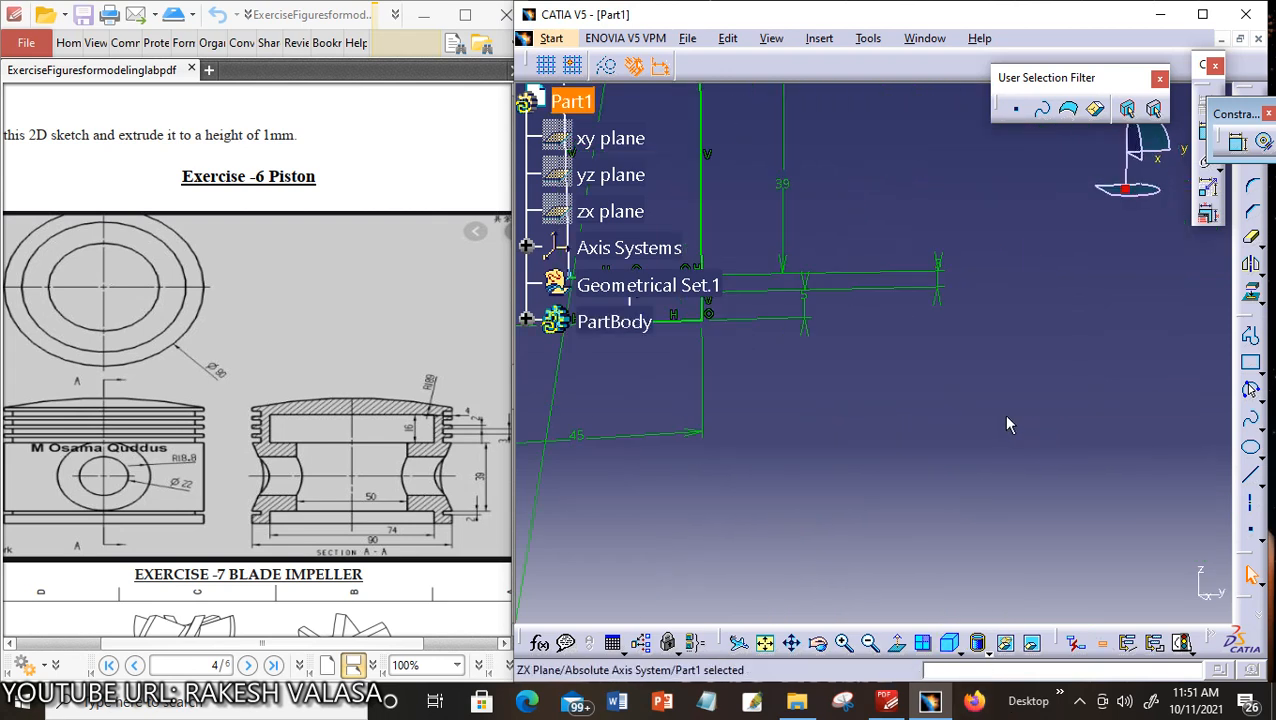
{"action": "left_click", "coordinate": [896, 643]}
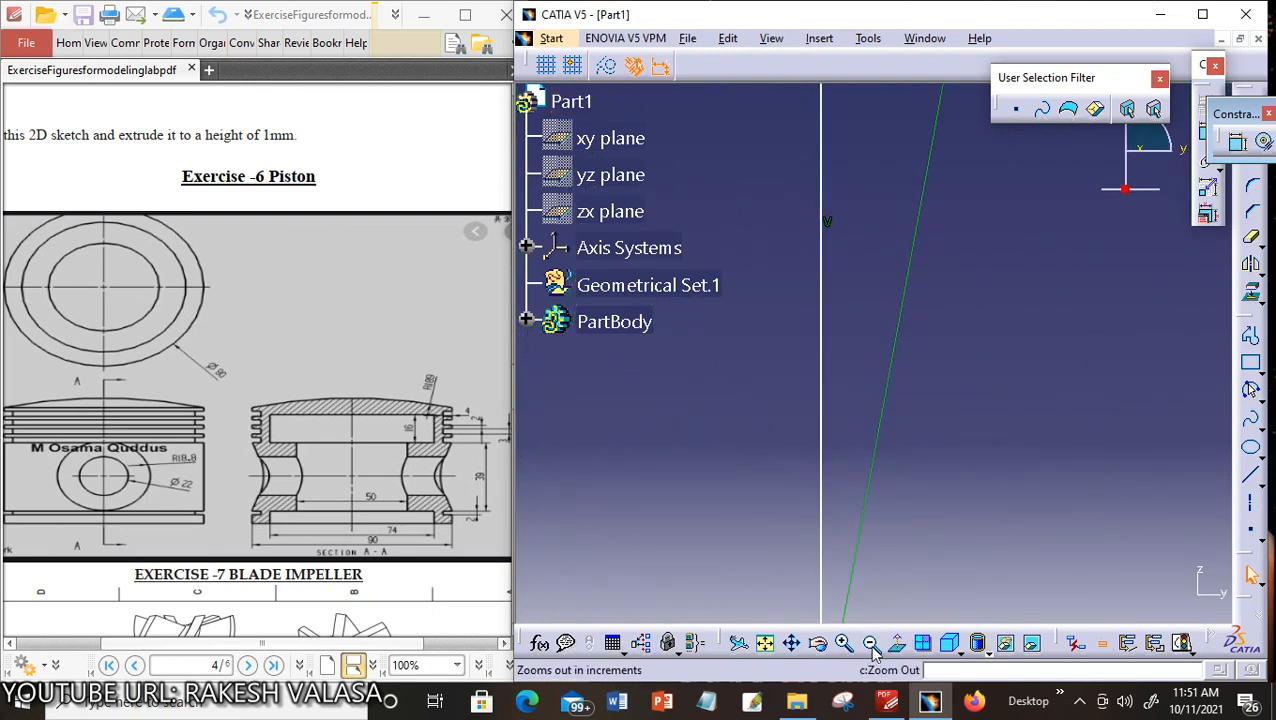
{"action": "left_click", "coordinate": [870, 643]}
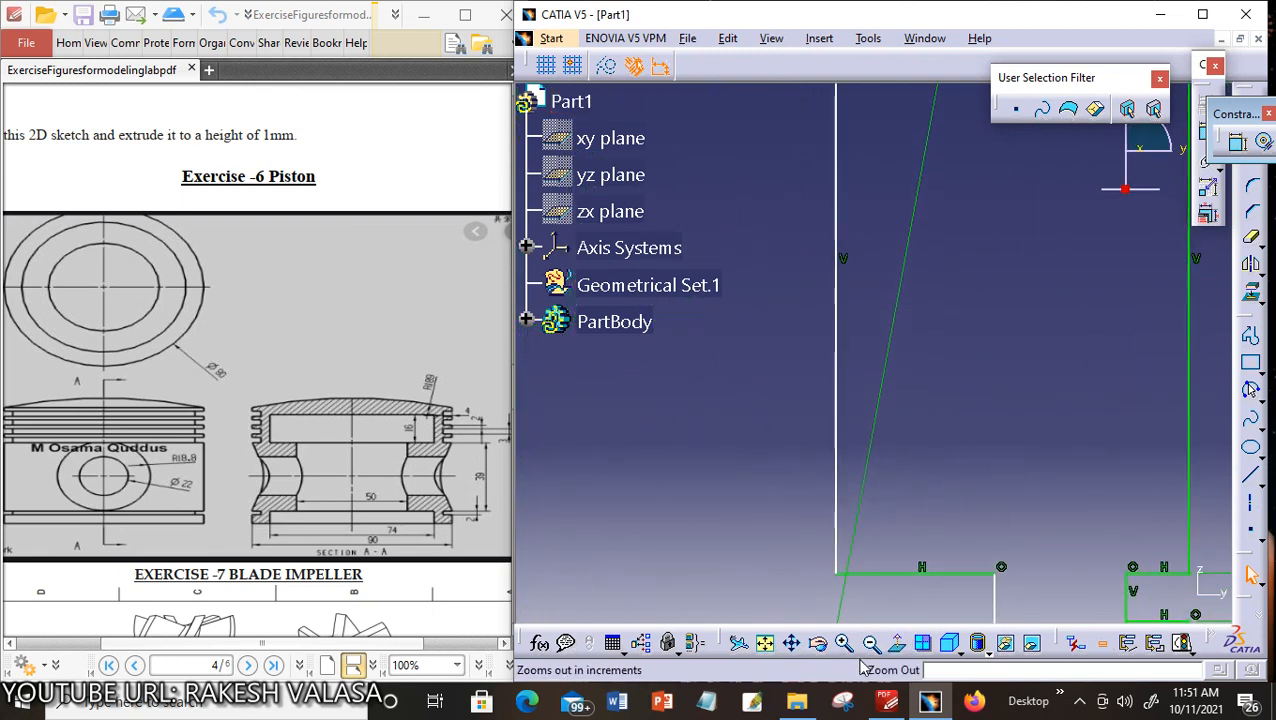
{"action": "mouse_move", "coordinate": [931, 441]}
{"action": "middle_mouse_down"}
{"action": "mouse_move", "coordinate": [880, 293]}
{"action": "mouse_move", "coordinate": [963, 307]}
{"action": "middle_mouse_up"}
{"action": "left_click", "coordinate": [869, 643]}
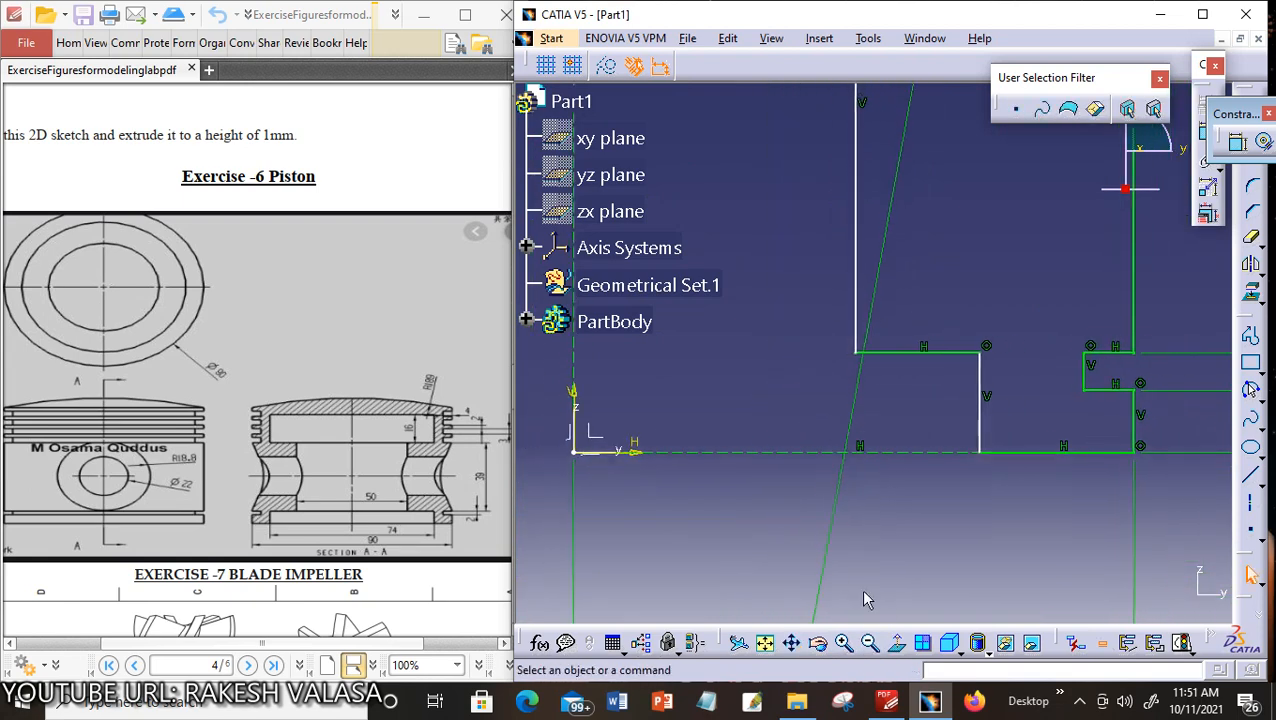
{"action": "left_click_drag", "start_coordinate": [1230, 115], "coordinate": [1172, 233]}
{"action": "left_click", "coordinate": [1210, 243]}
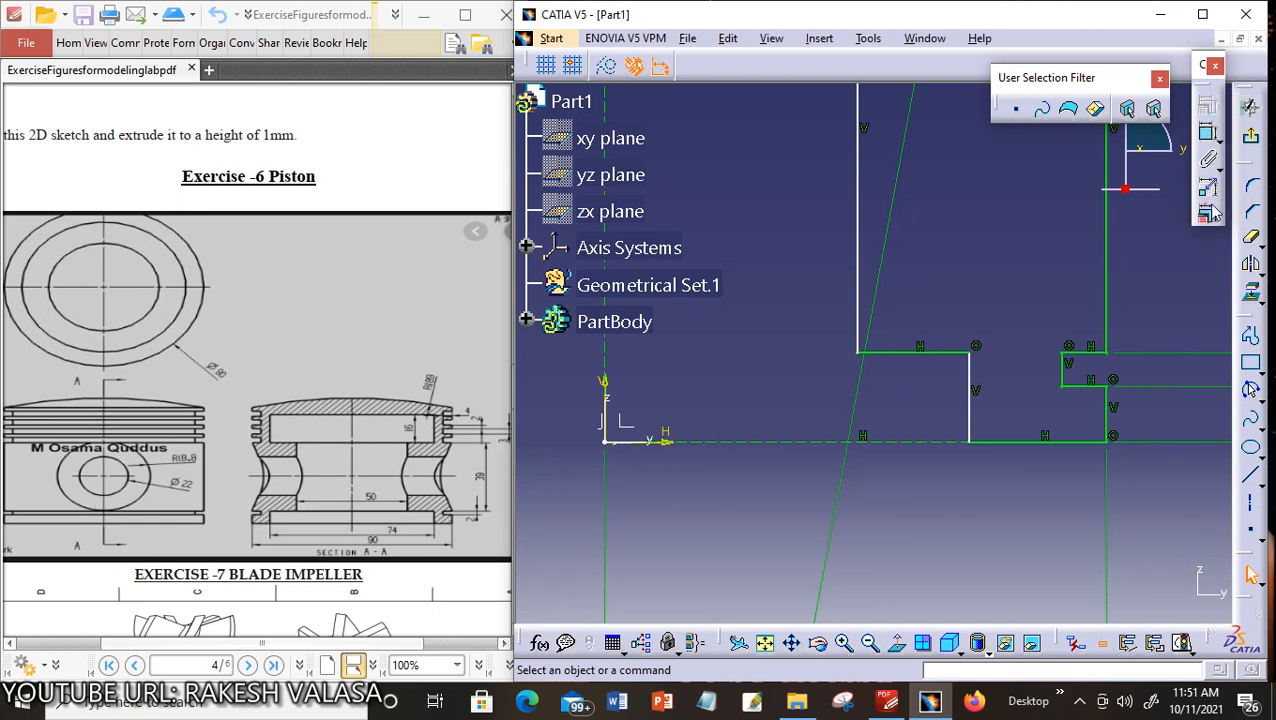
{"action": "left_click", "coordinate": [1208, 133]}
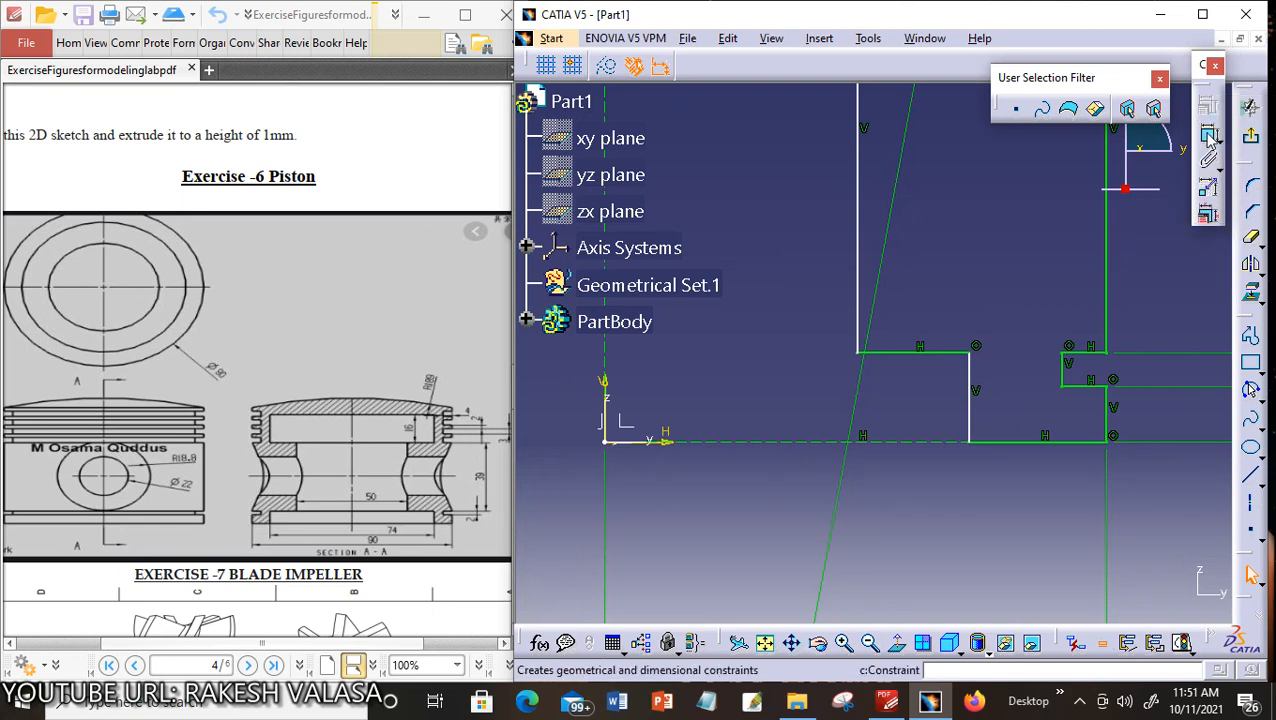
{"action": "left_click", "coordinate": [971, 422]}
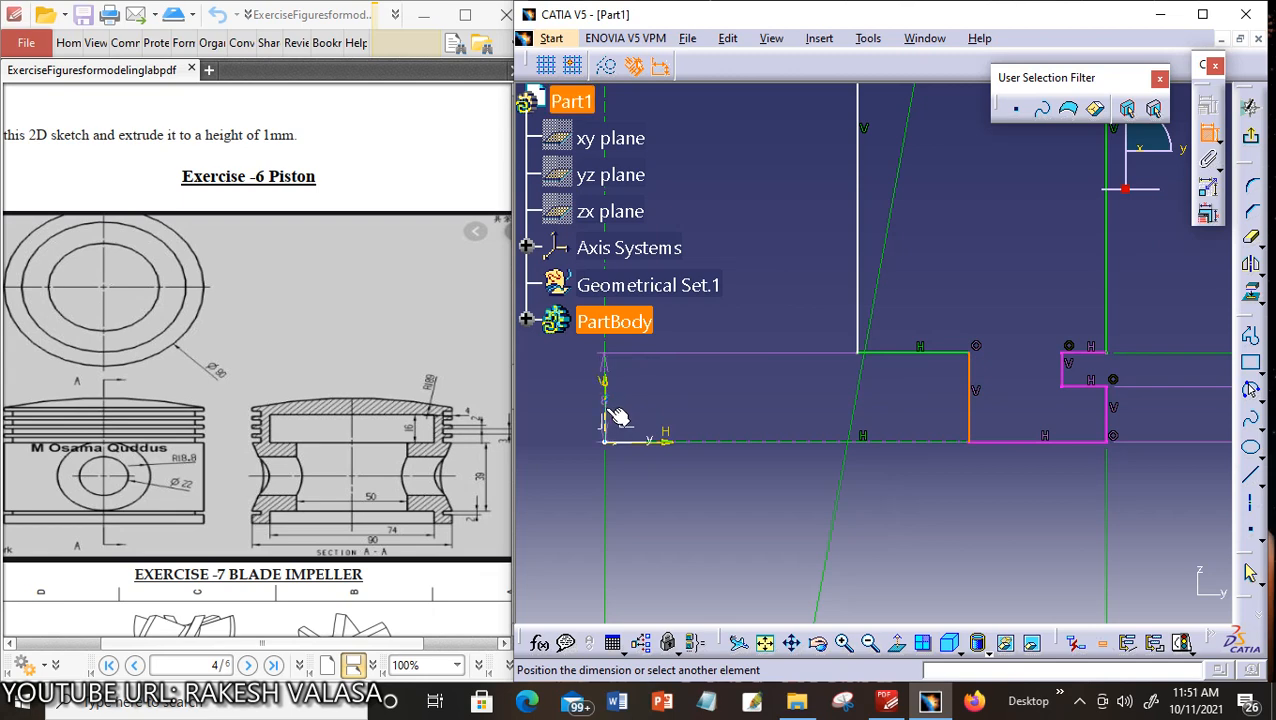
{"action": "left_click", "coordinate": [610, 415]}
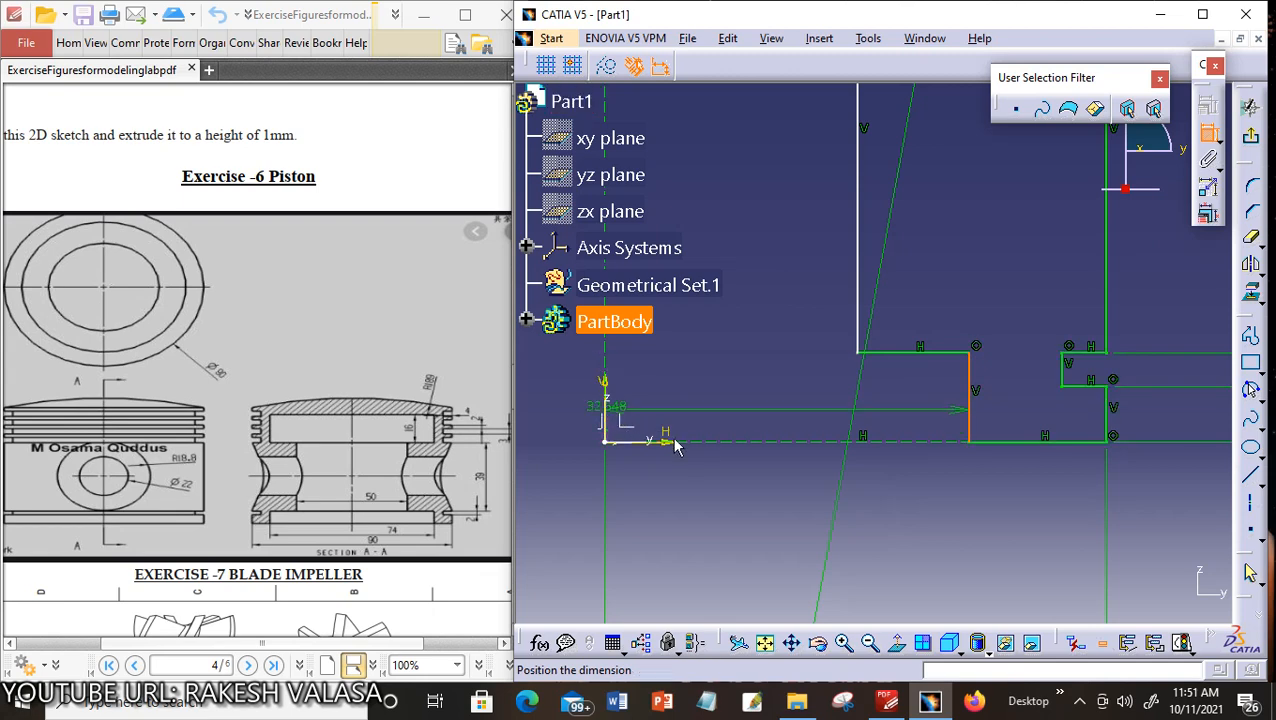
{"action": "left_click", "coordinate": [731, 497]}
{"action": "double_click", "coordinate": [740, 497]}
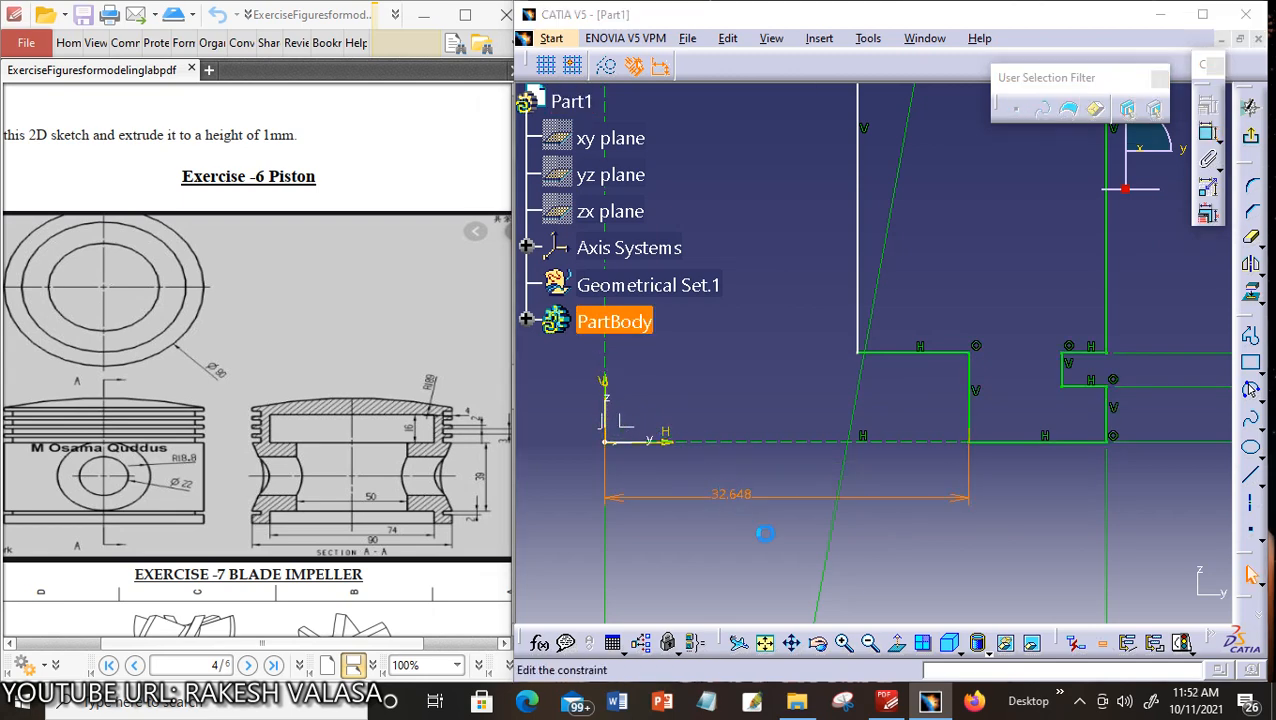
{"action": "type", "text": "37"}
{"action": "key", "text": "Return"}
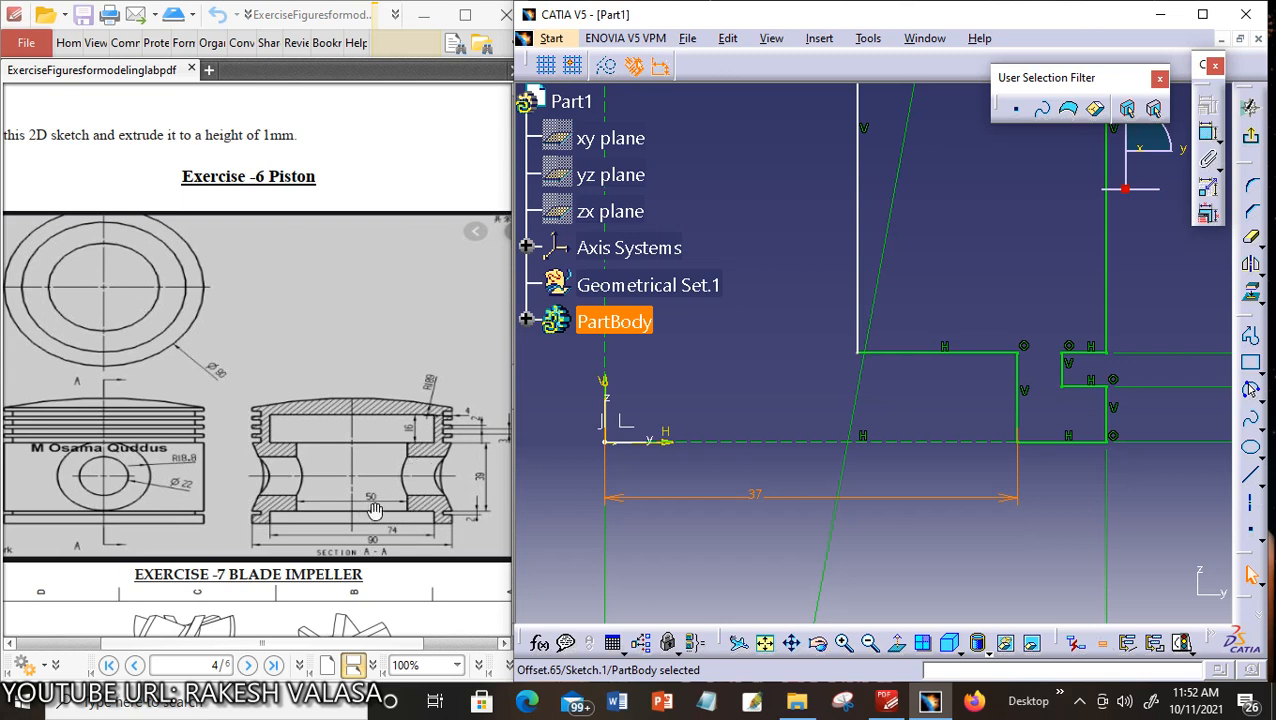
Dimension the inner bore's long vertical edge from the vertical axis and set the distance to 25 mm
{"action": "left_click", "coordinate": [1207, 131]}
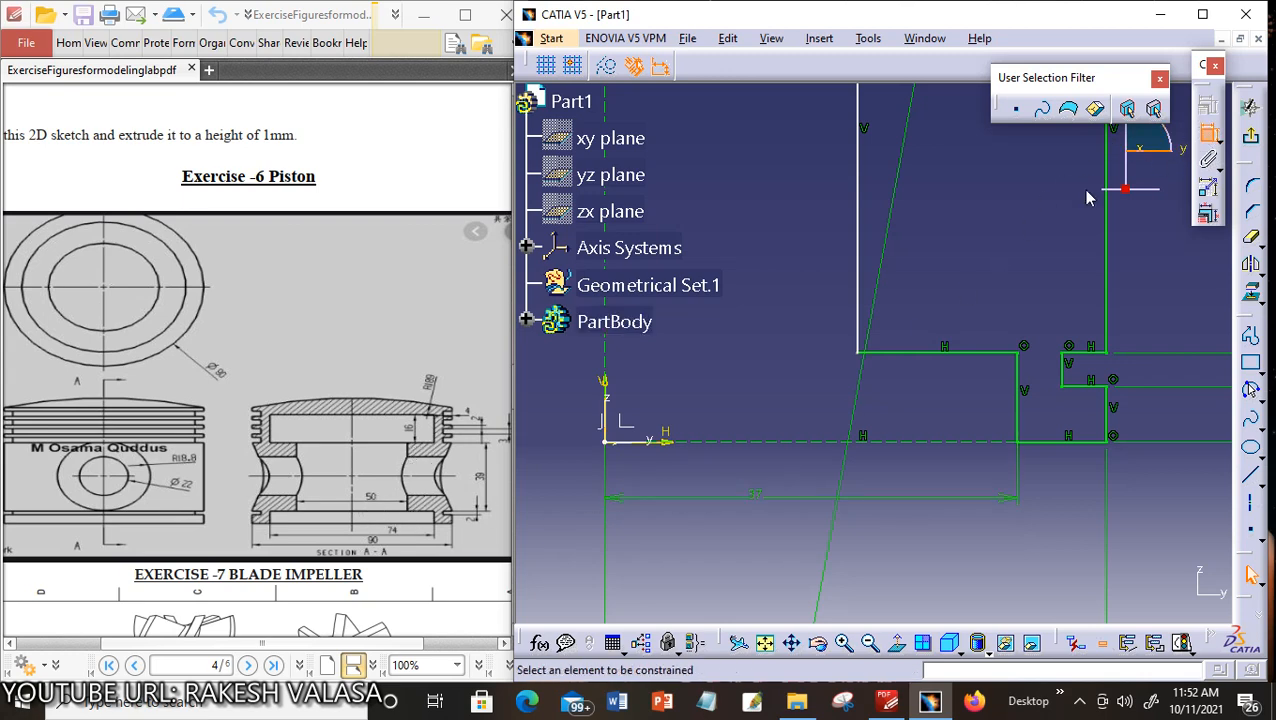
{"action": "left_click", "coordinate": [866, 260]}
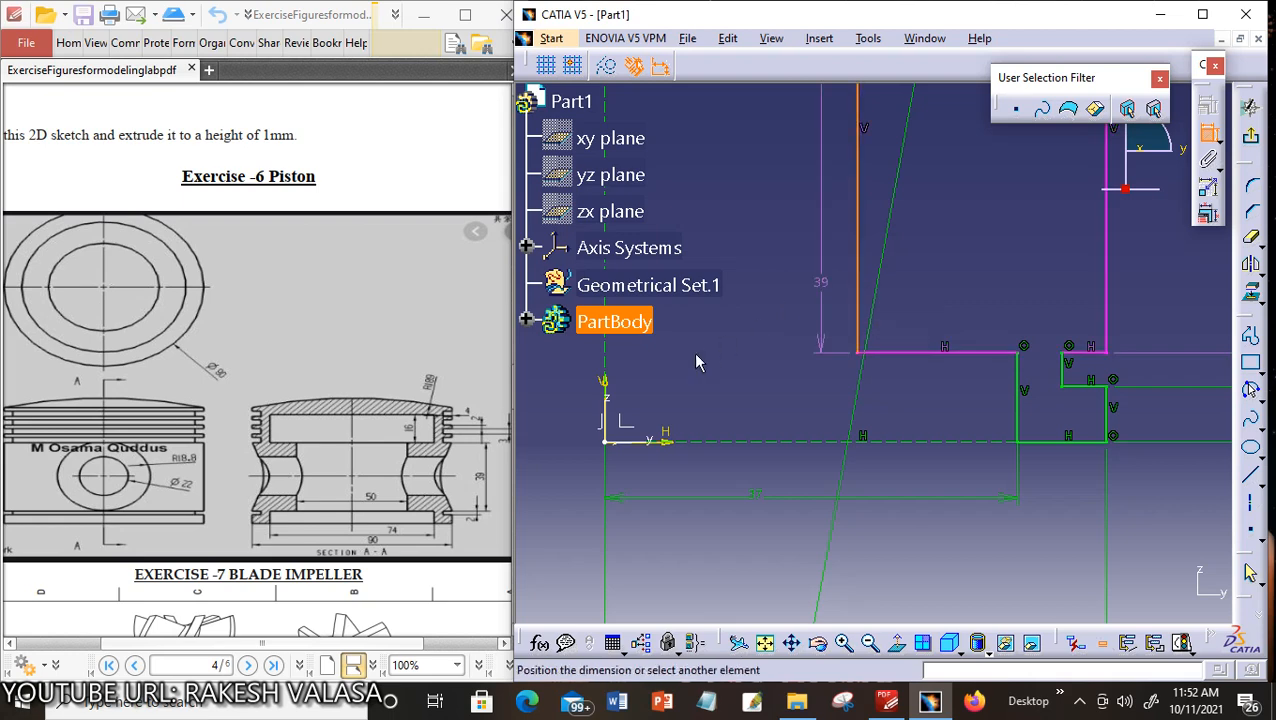
{"action": "left_click", "coordinate": [612, 366]}
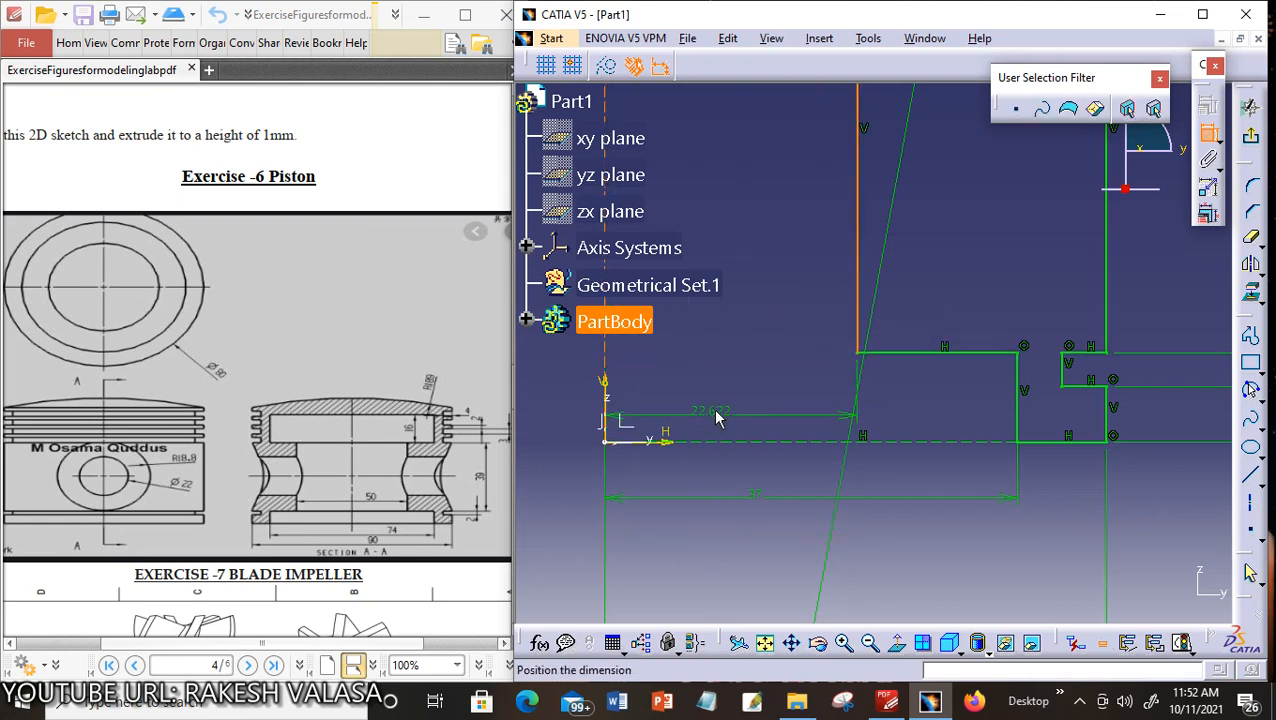
{"action": "left_click", "coordinate": [725, 404]}
{"action": "double_click", "coordinate": [753, 400]}
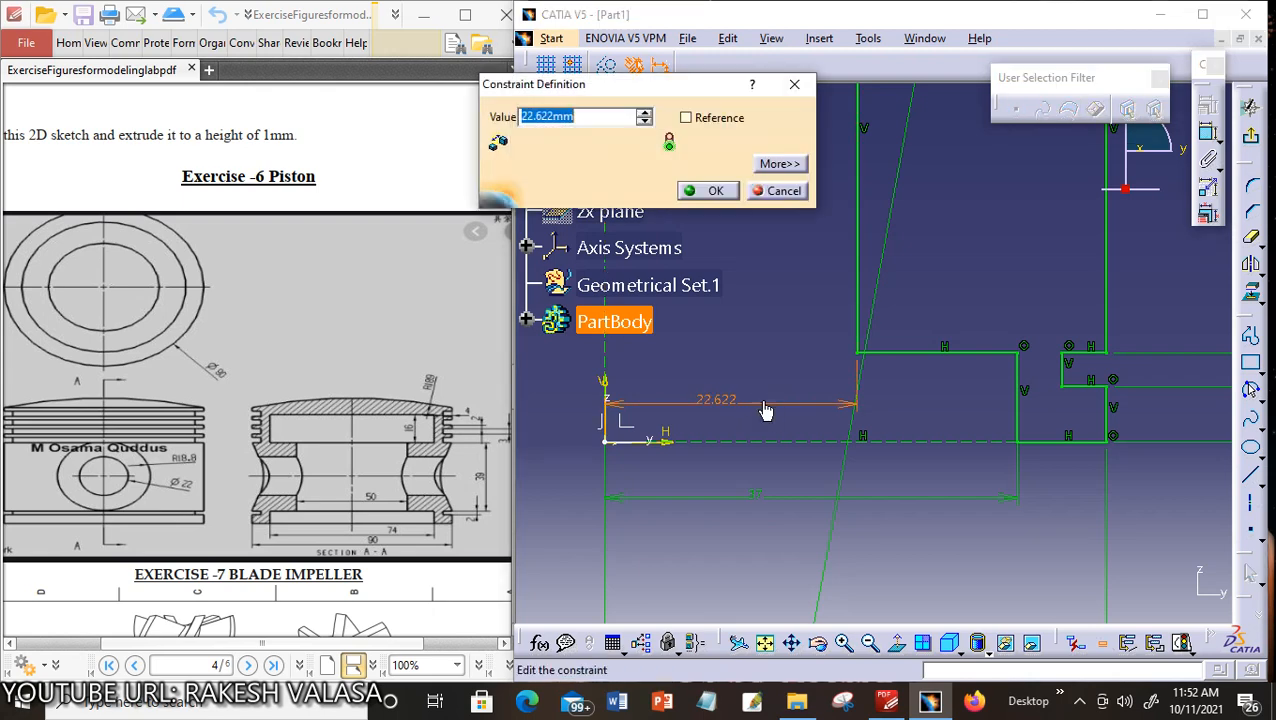
{"action": "type", "text": "25"}
{"action": "key", "text": "Return"}
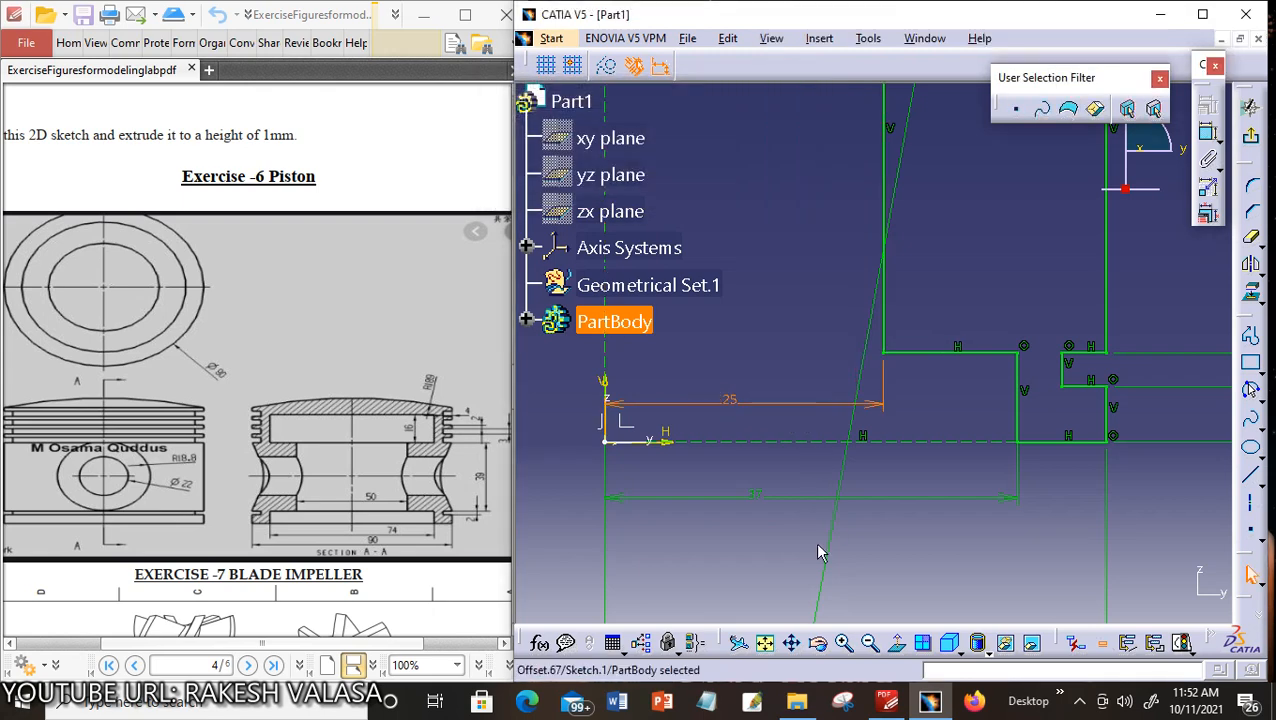
Dimension the upper cavity's vertical edge beside the ring grooves and set its length to 16 mm
{"action": "left_click", "coordinate": [869, 642]}
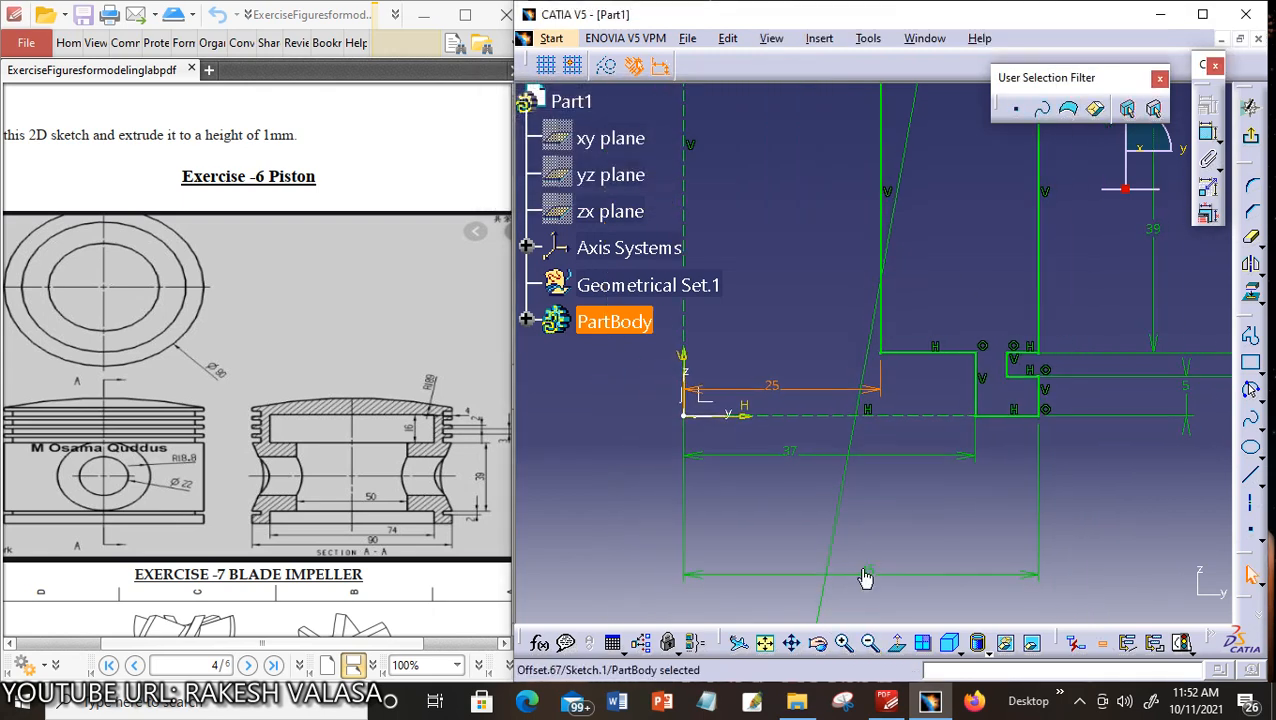
{"action": "left_click", "coordinate": [765, 643]}
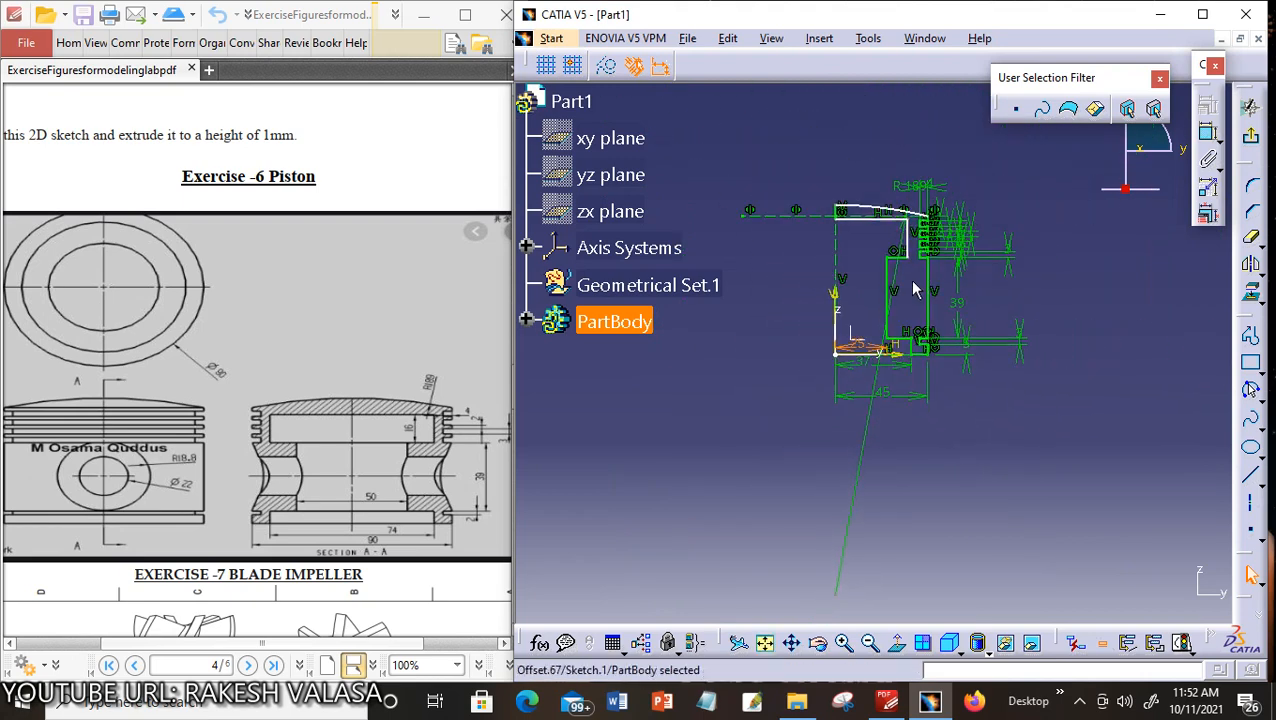
{"action": "left_click", "coordinate": [903, 344]}
{"action": "left_click", "coordinate": [920, 340]}
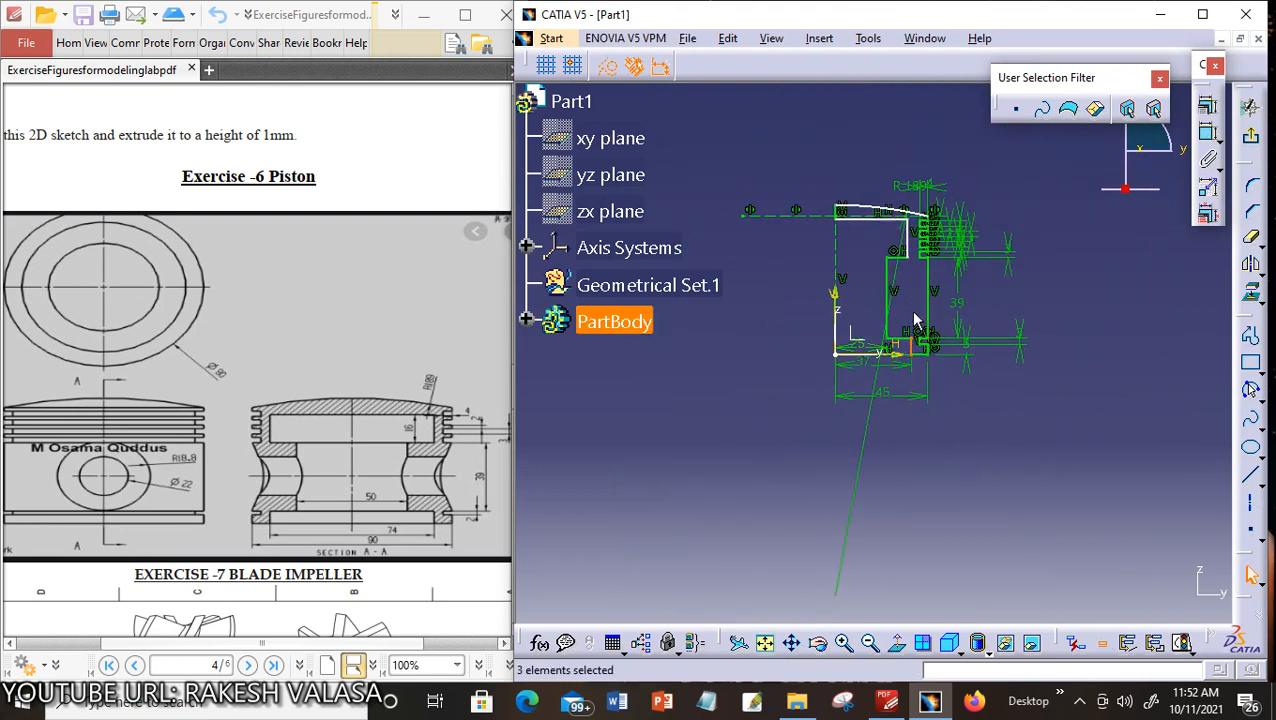
{"action": "left_click", "coordinate": [979, 478]}
{"action": "left_click", "coordinate": [843, 643]}
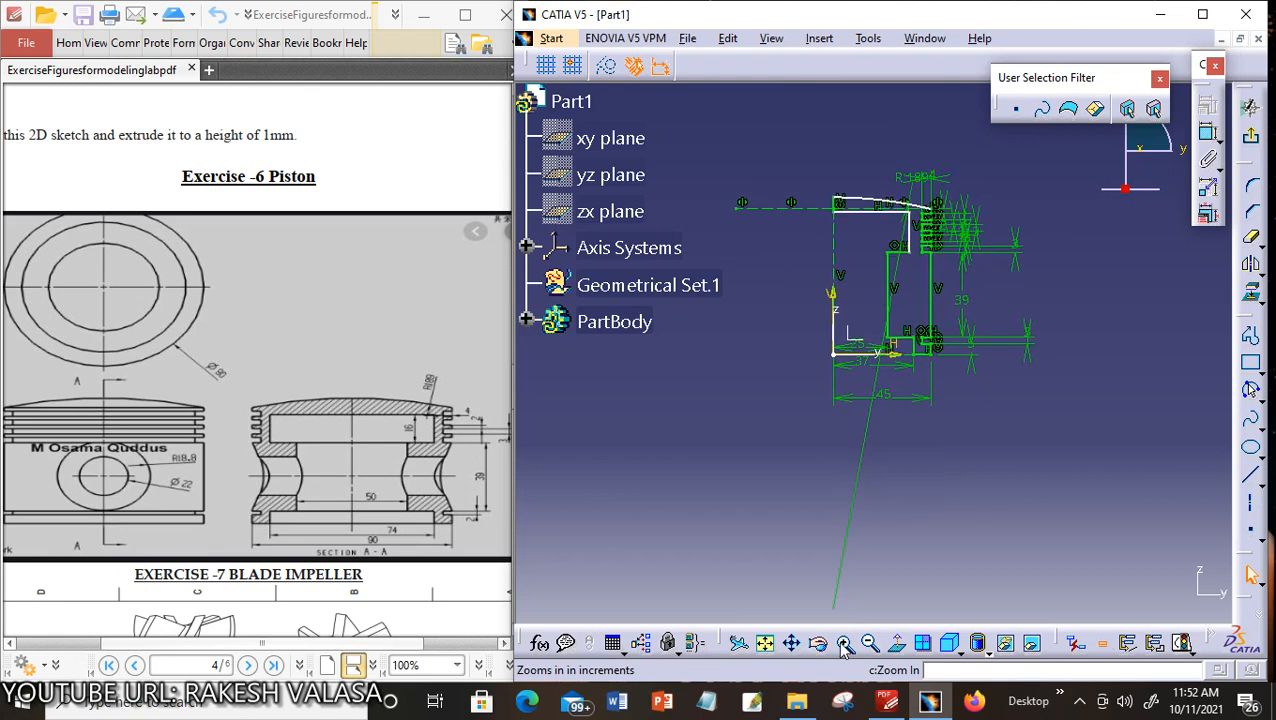
{"action": "left_click", "coordinate": [843, 643]}
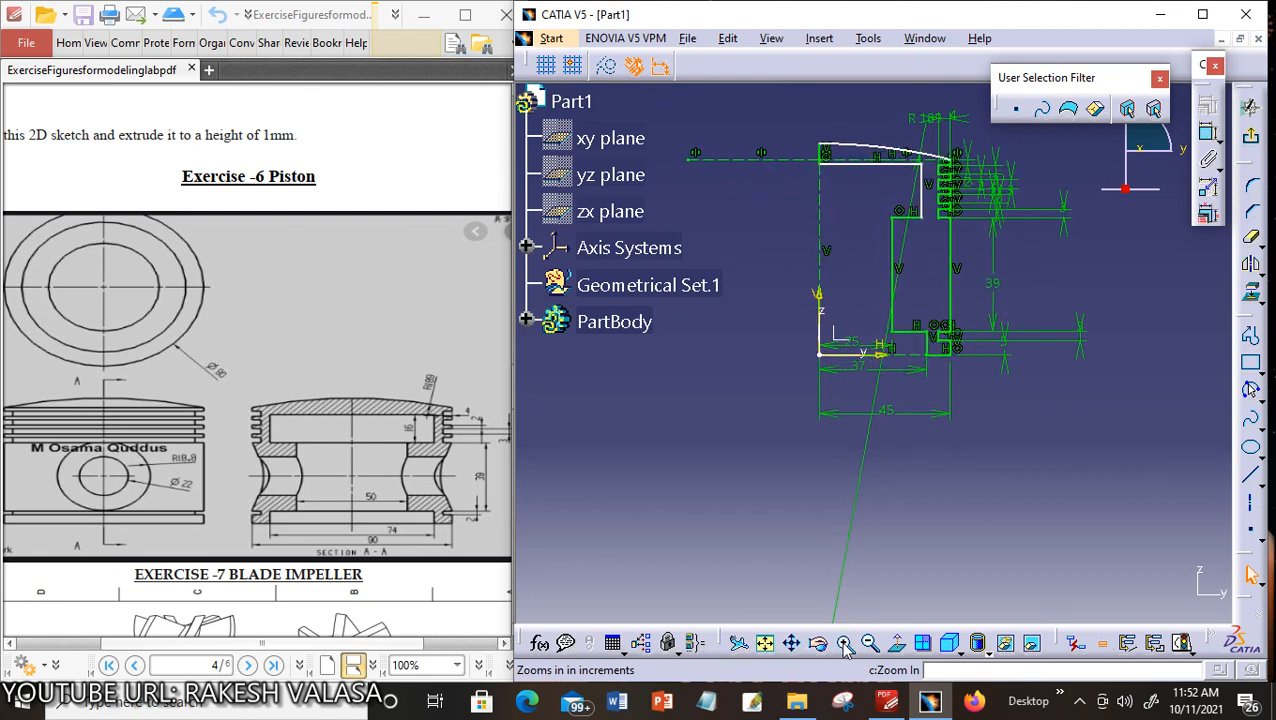
{"action": "left_click", "coordinate": [843, 643]}
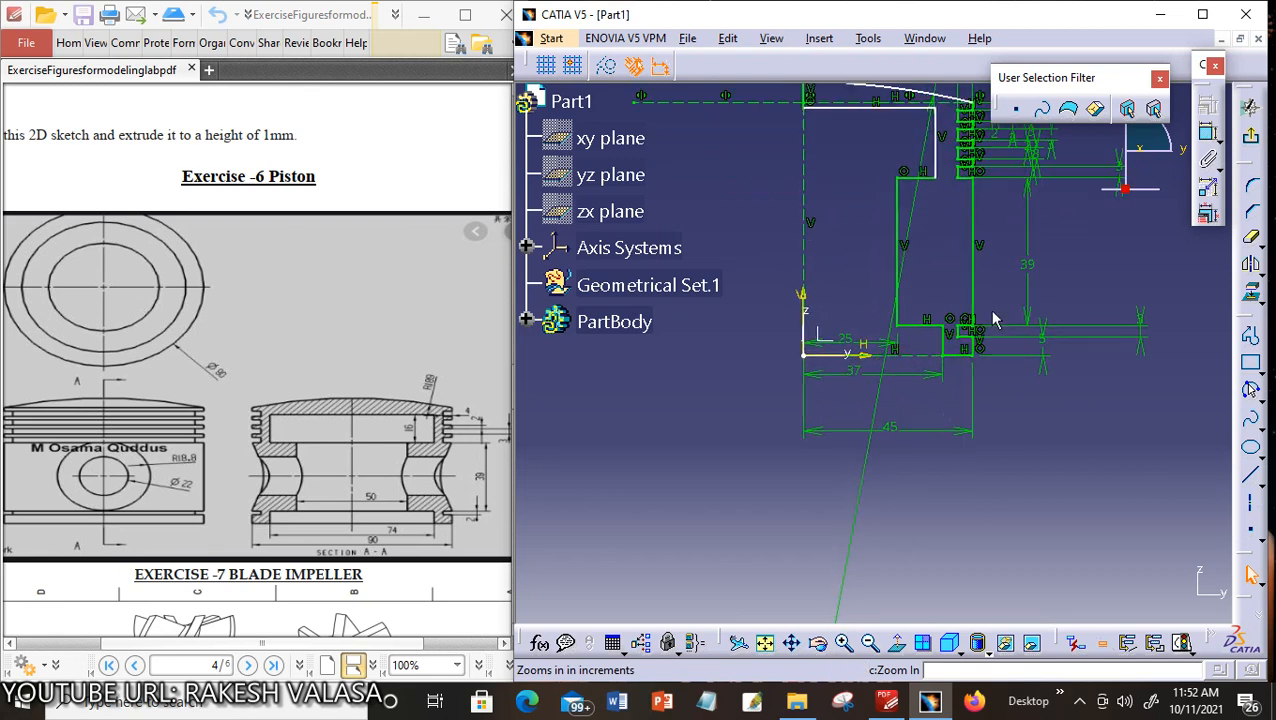
{"action": "left_click", "coordinate": [793, 643]}
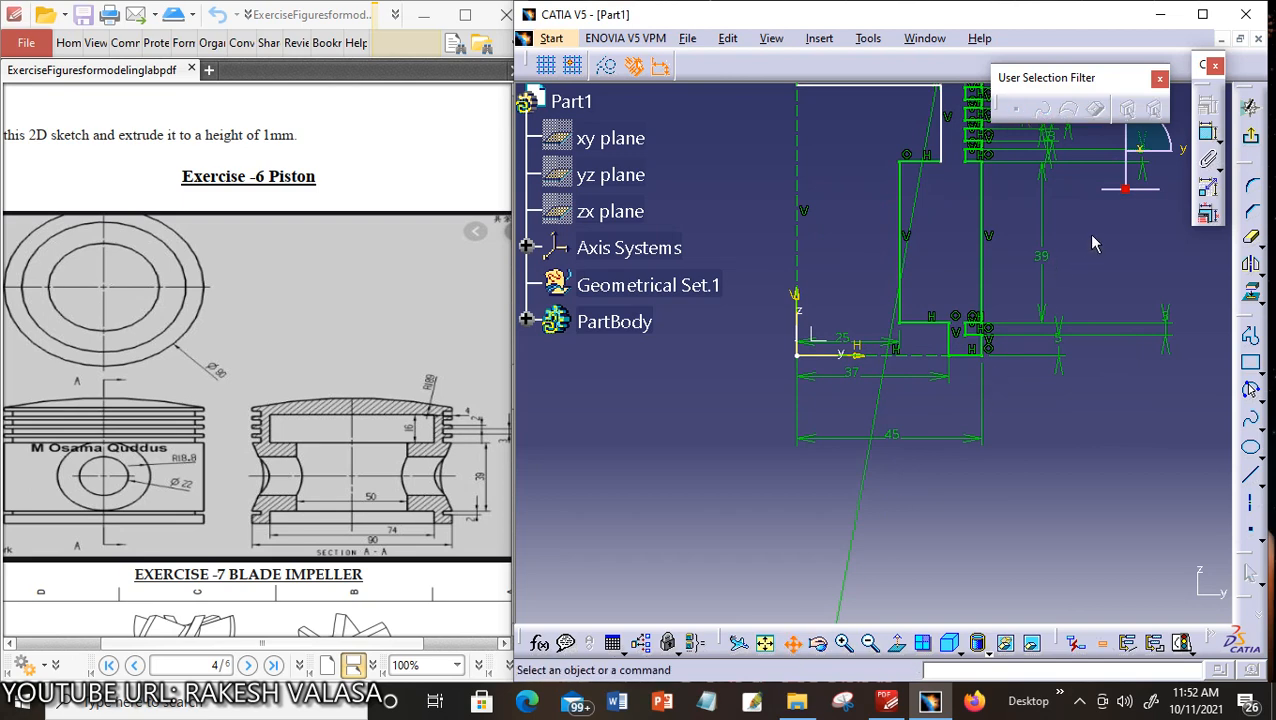
{"action": "left_click_drag", "start_coordinate": [1093, 243], "coordinate": [1080, 400]}
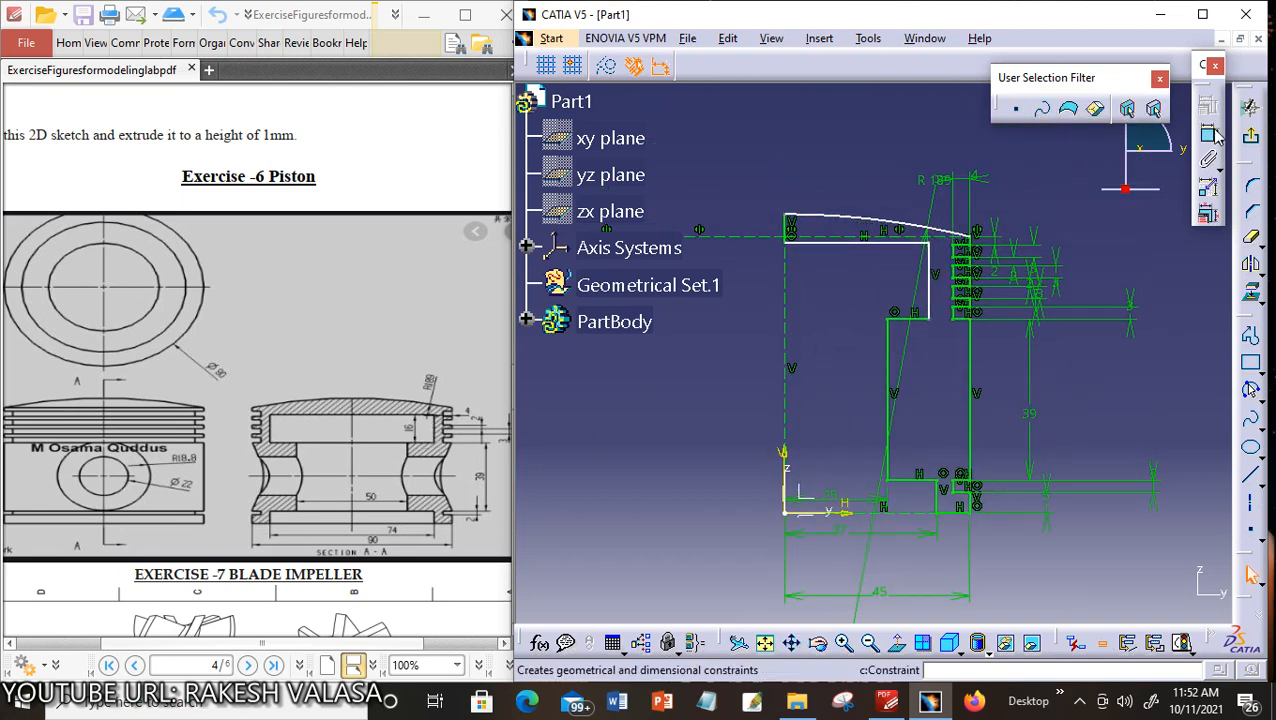
{"action": "left_click", "coordinate": [929, 302]}
{"action": "left_click", "coordinate": [877, 285]}
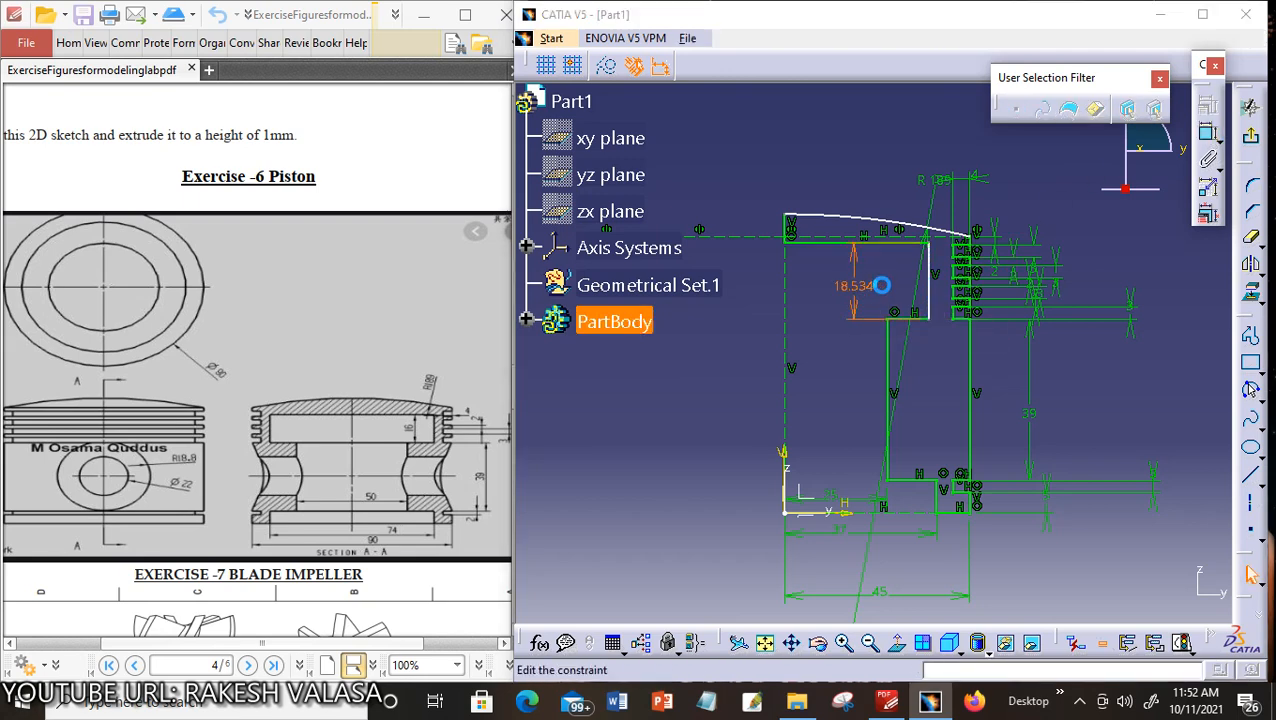
{"action": "double_click", "coordinate": [877, 285]}
{"action": "type", "text": "16"}
{"action": "key", "text": "Return"}
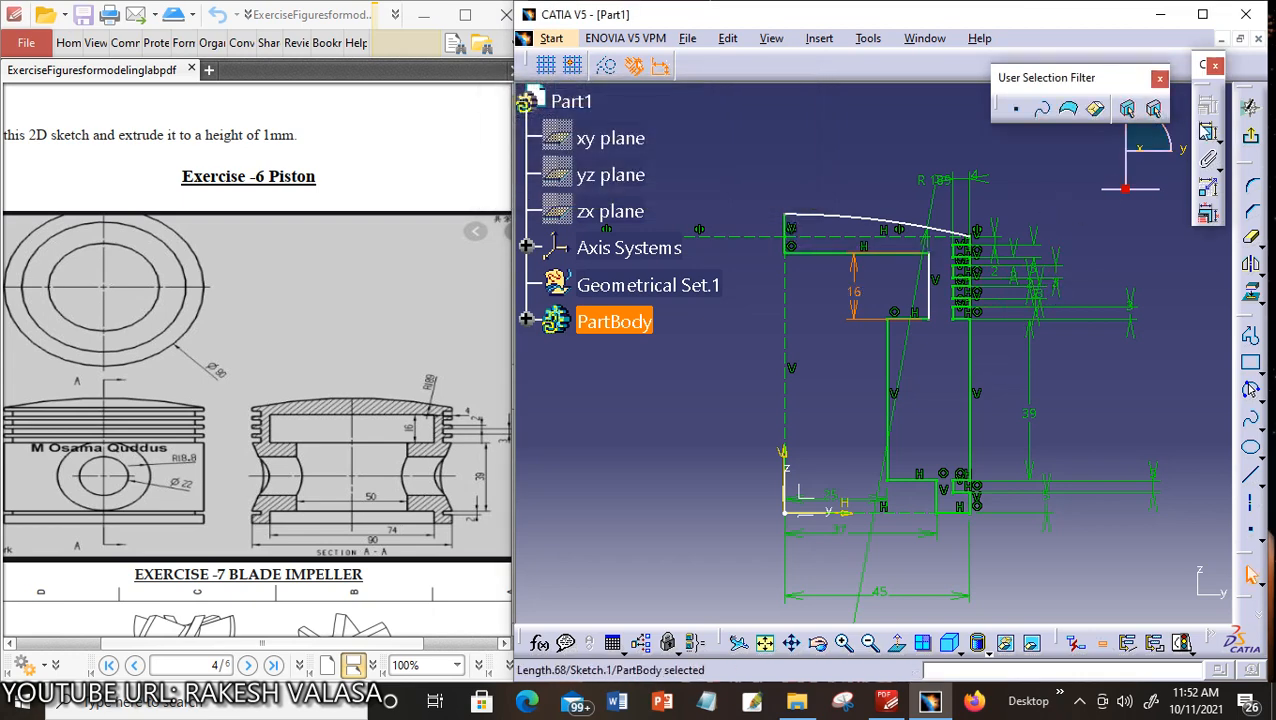
Dimension the overall height from the sketch origin to the crown arc's endpoint on the vertical axis and set it to 73 mm
{"action": "left_click", "coordinate": [1207, 133]}
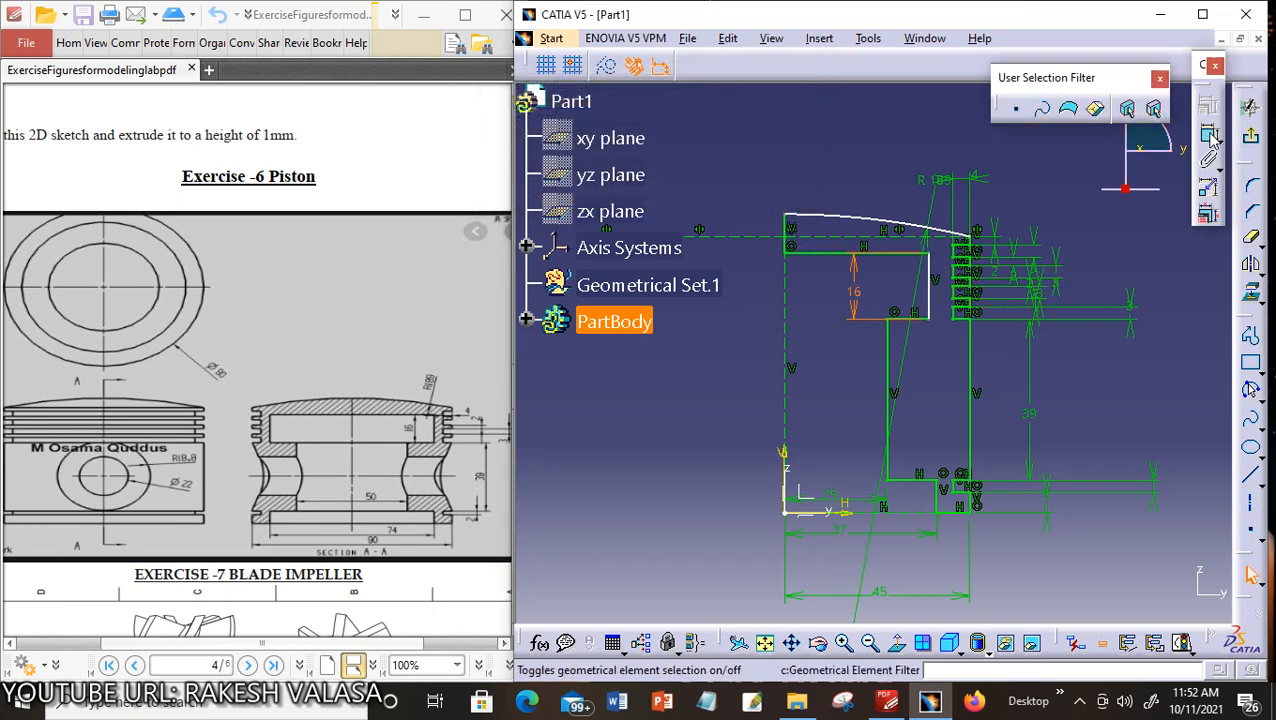
{"action": "left_click", "coordinate": [791, 220]}
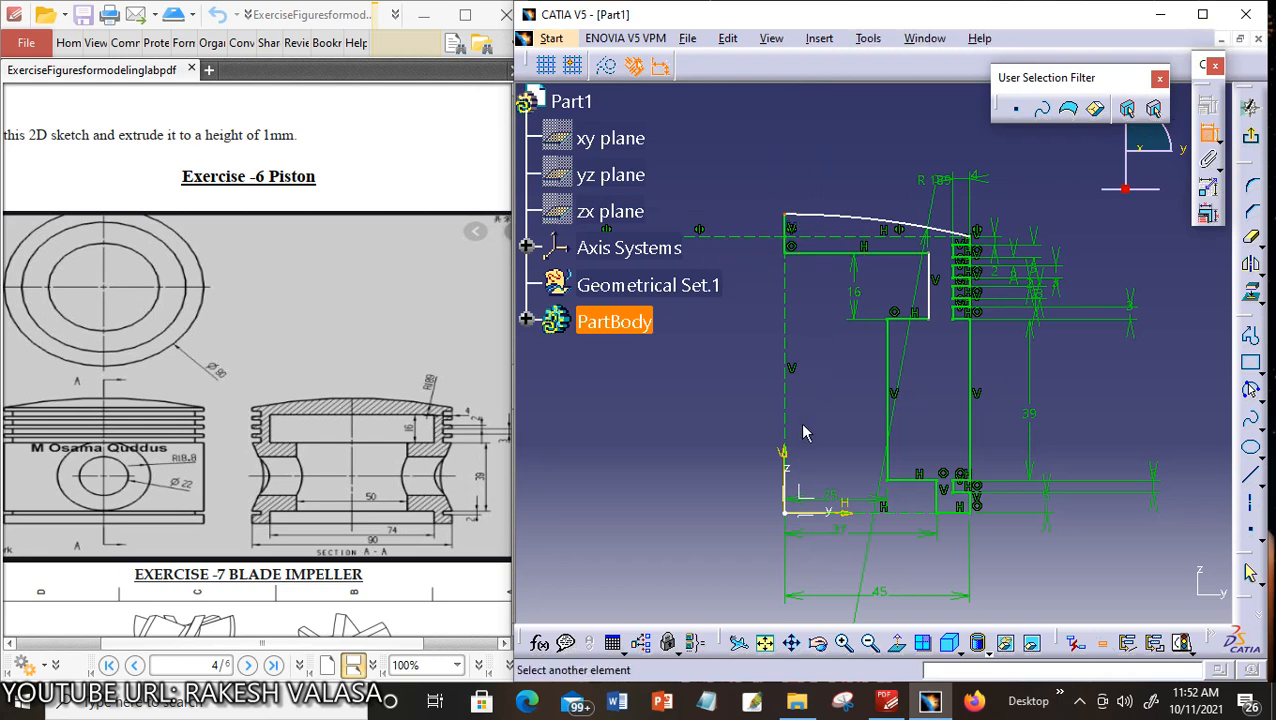
{"action": "left_click", "coordinate": [792, 513]}
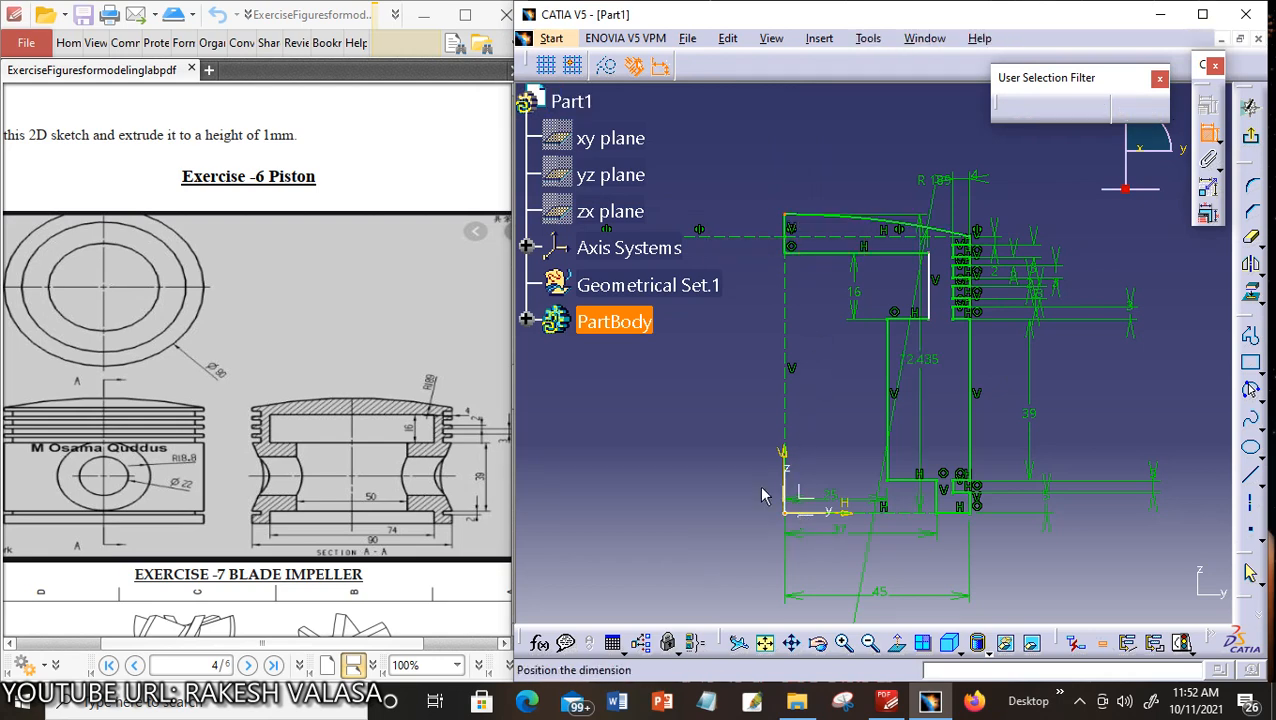
{"action": "left_click", "coordinate": [745, 405]}
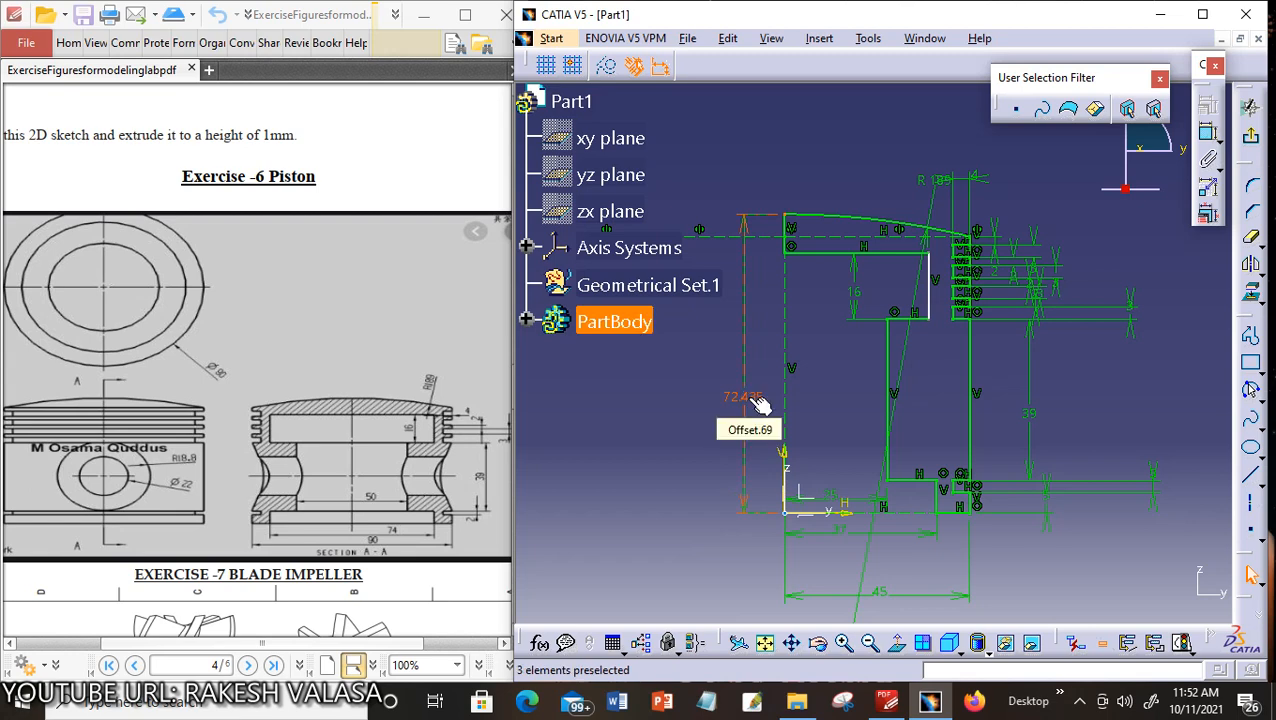
{"action": "double_click", "coordinate": [760, 403]}
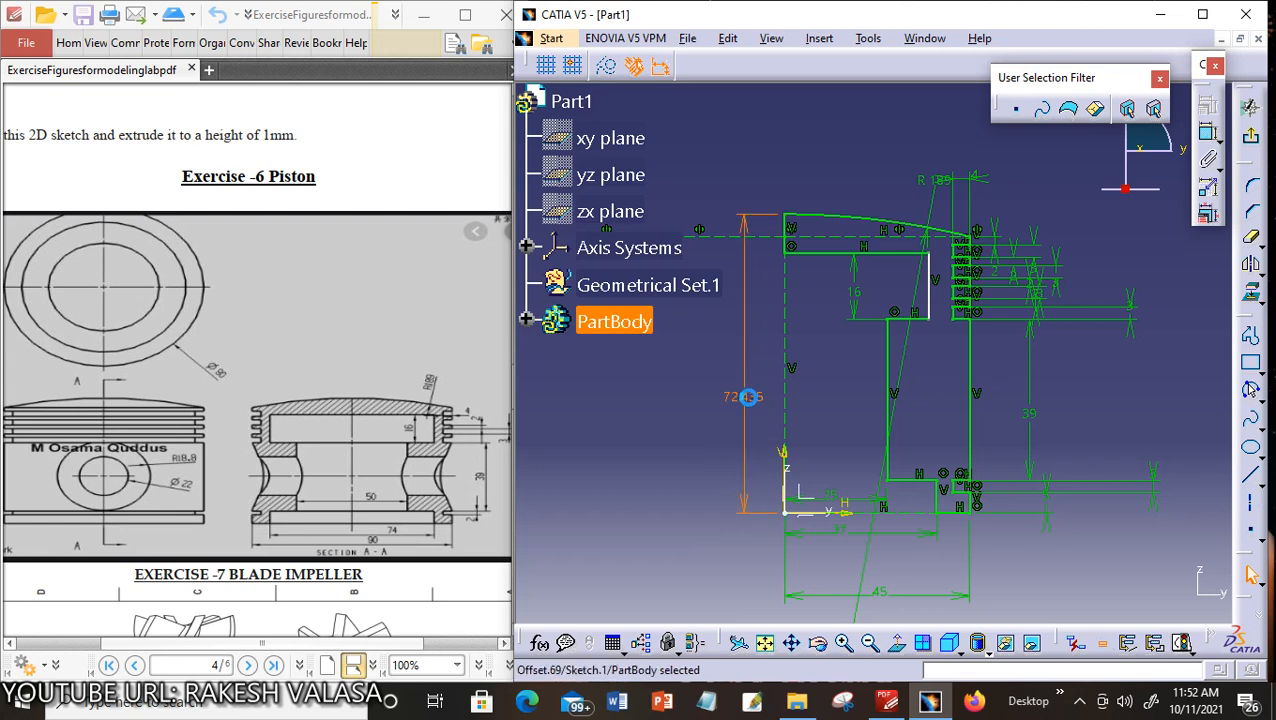
{"action": "type", "text": "7"}
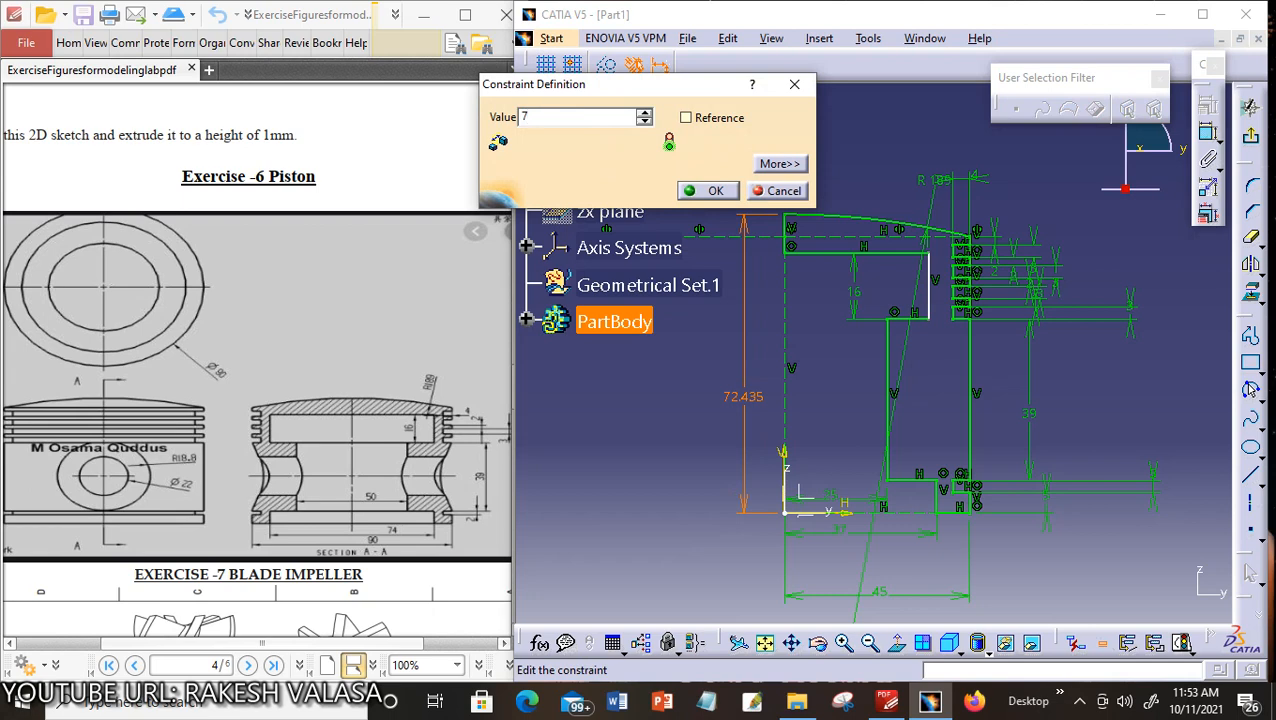
{"action": "type", "text": "3mm"}
{"action": "key", "text": "Return"}
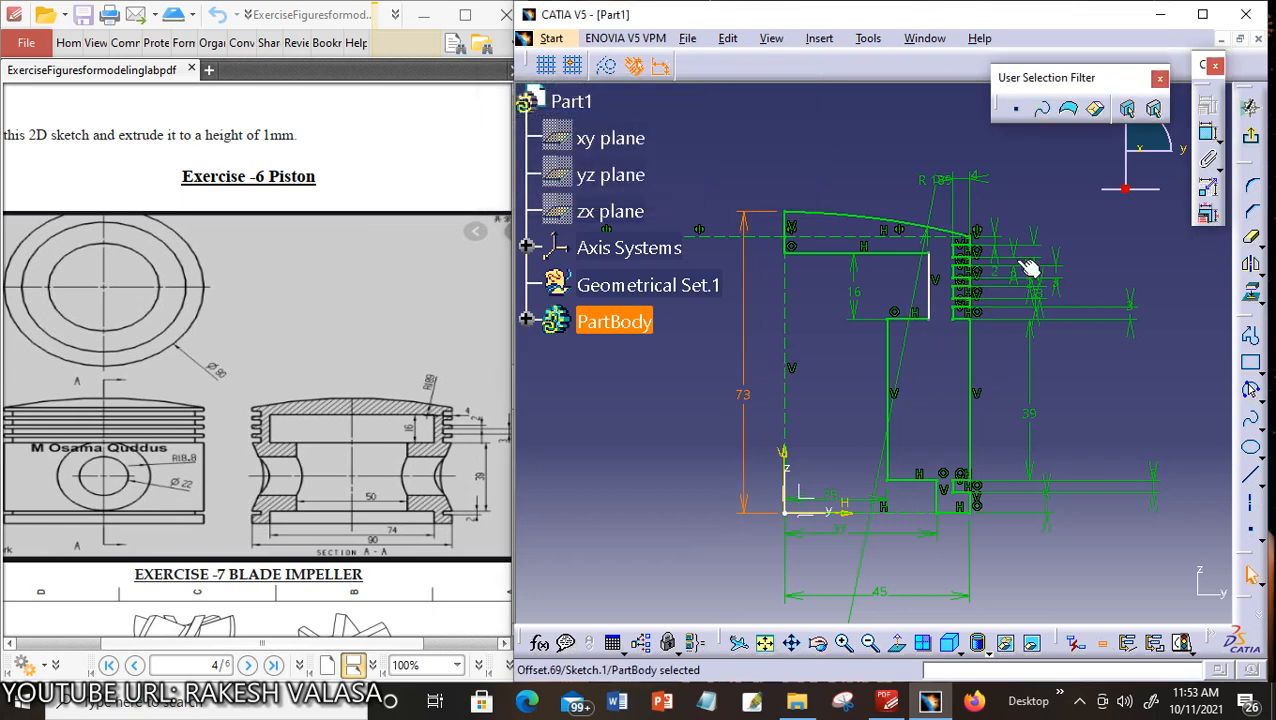
Dimension the short horizontal ledge between the inner bore and the upper cavity and set its length to 10 mm
{"action": "left_click", "coordinate": [1208, 132]}
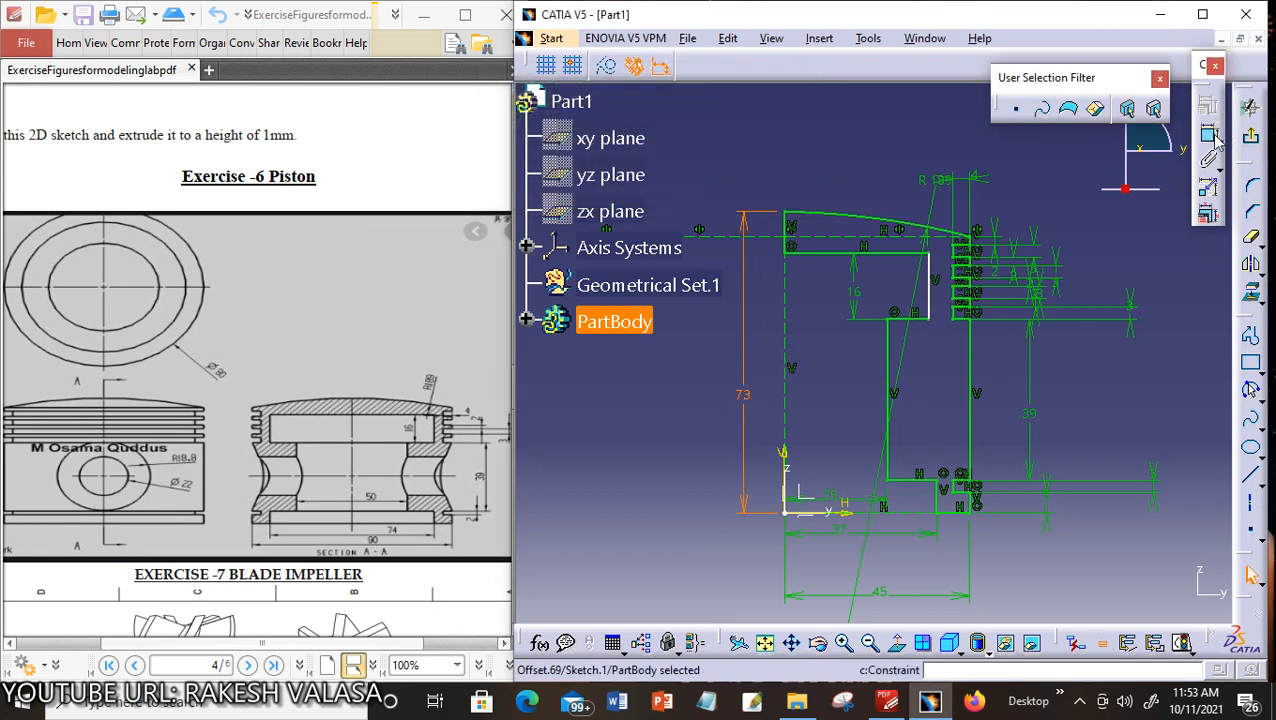
{"action": "left_click", "coordinate": [921, 330]}
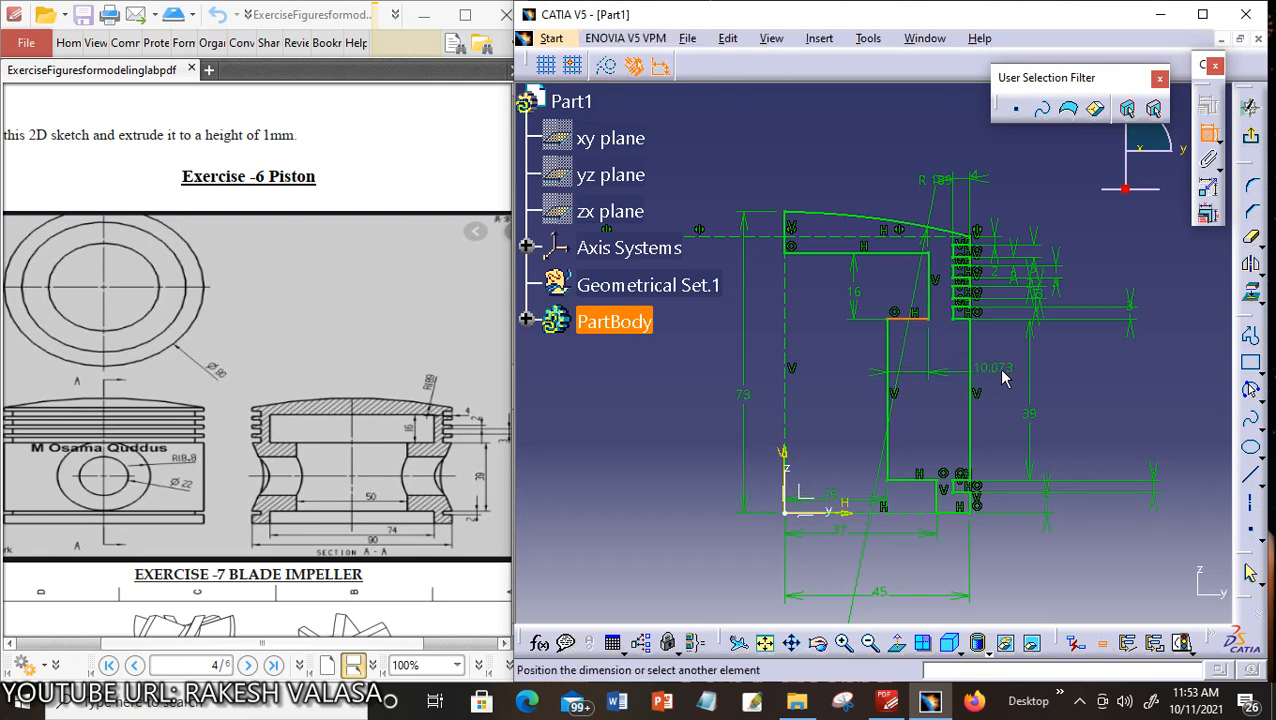
{"action": "left_click", "coordinate": [998, 370]}
{"action": "double_click", "coordinate": [994, 367]}
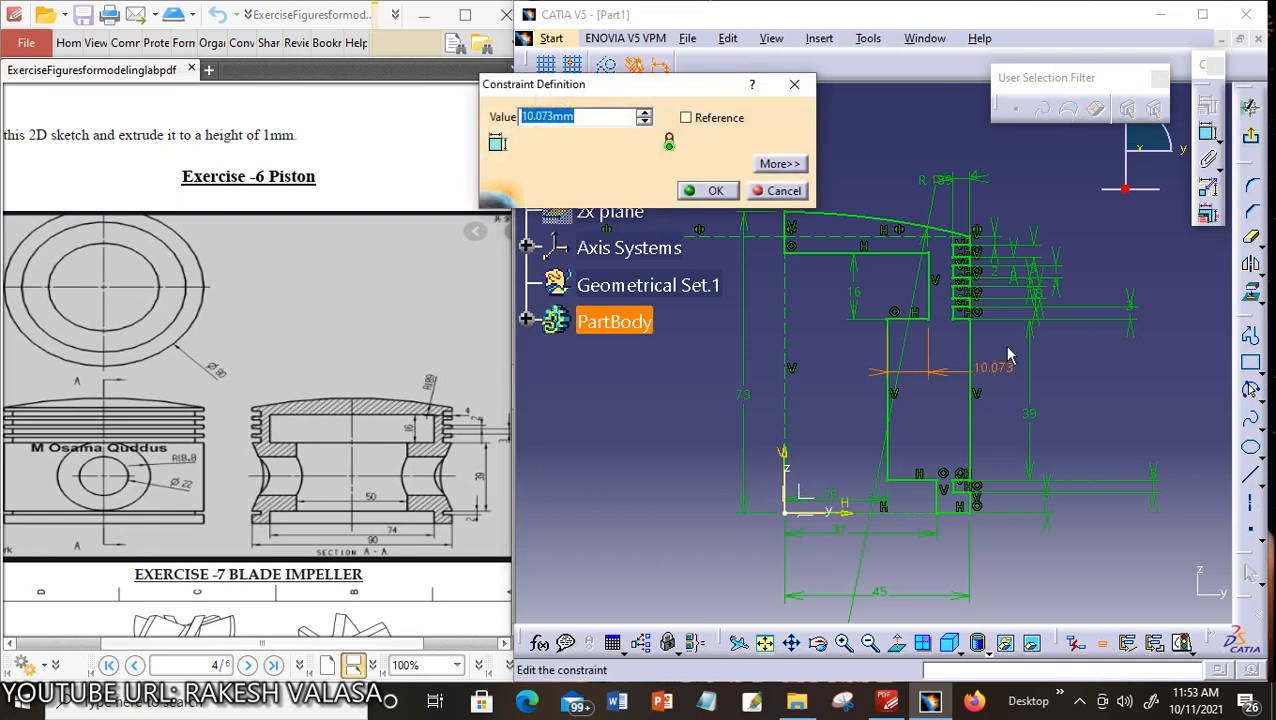
{"action": "type", "text": "10"}
{"action": "key", "text": "Return"}
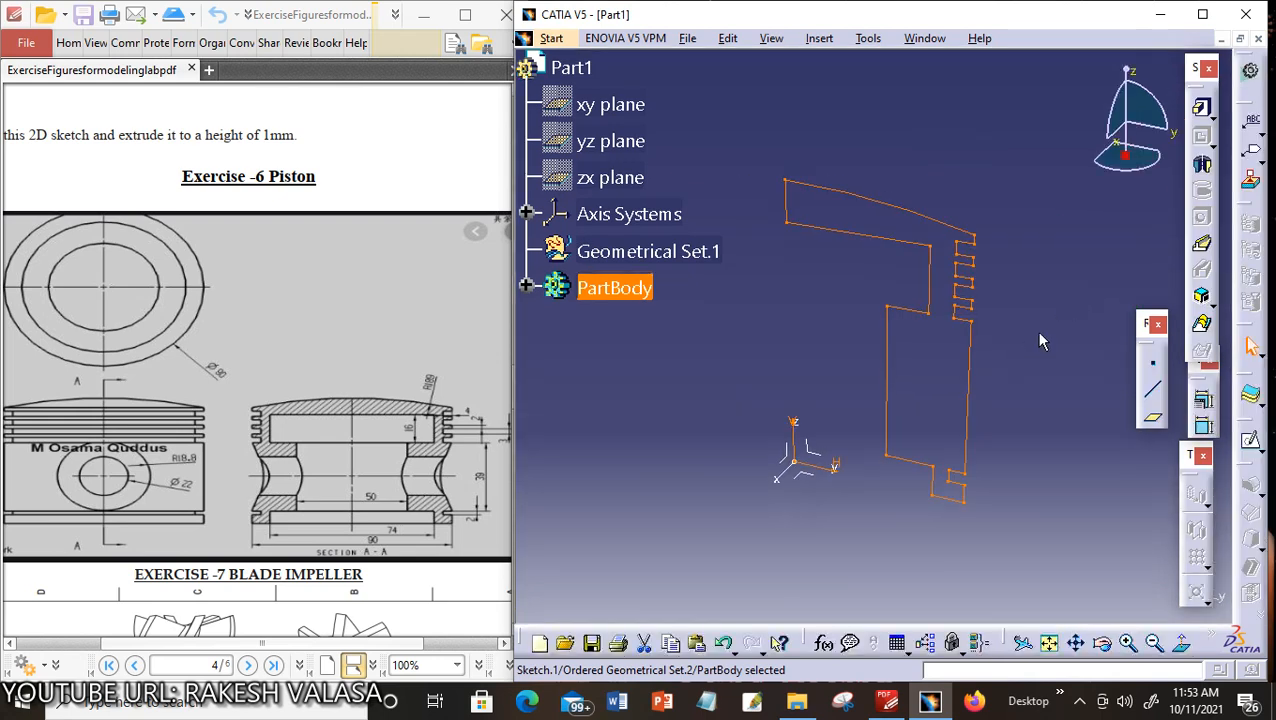
Revolve the half-section sketch 360 degrees about the vertical Z axis with the Shaft command to form the piston body
{"action": "left_click", "coordinate": [1204, 167]}
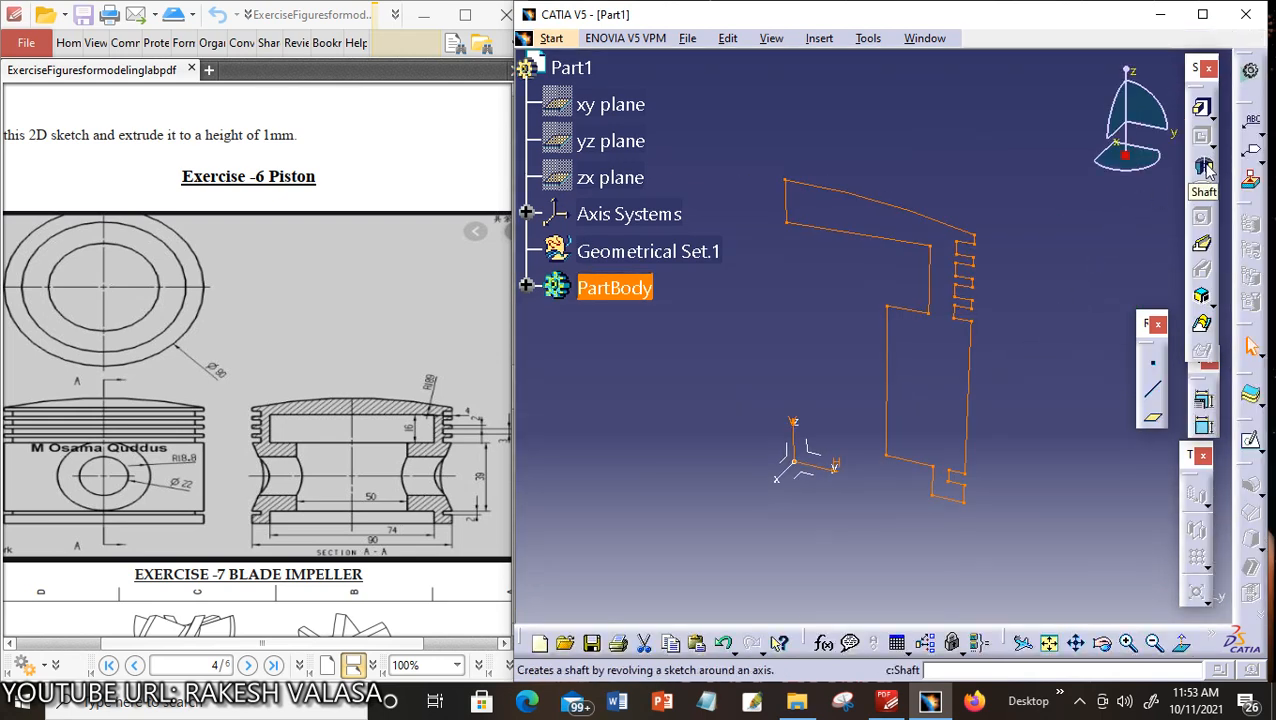
{"action": "left_click", "coordinate": [1030, 396]}
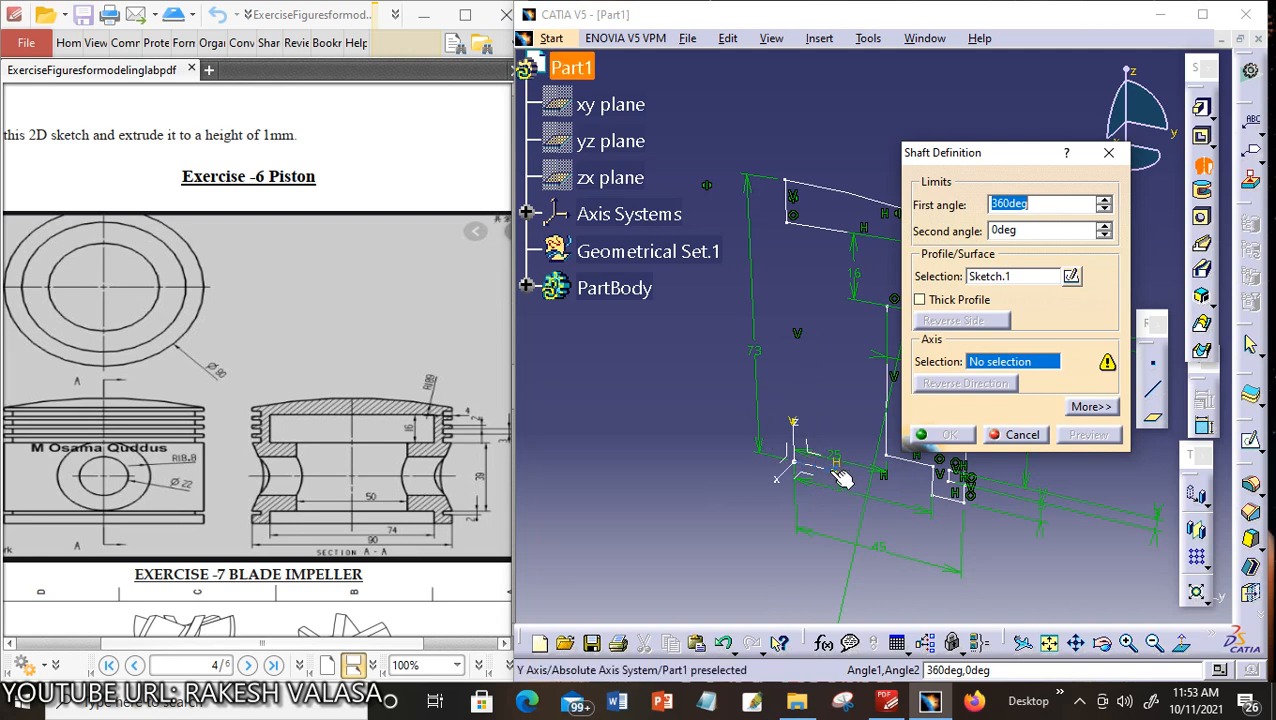
{"action": "left_click", "coordinate": [796, 430]}
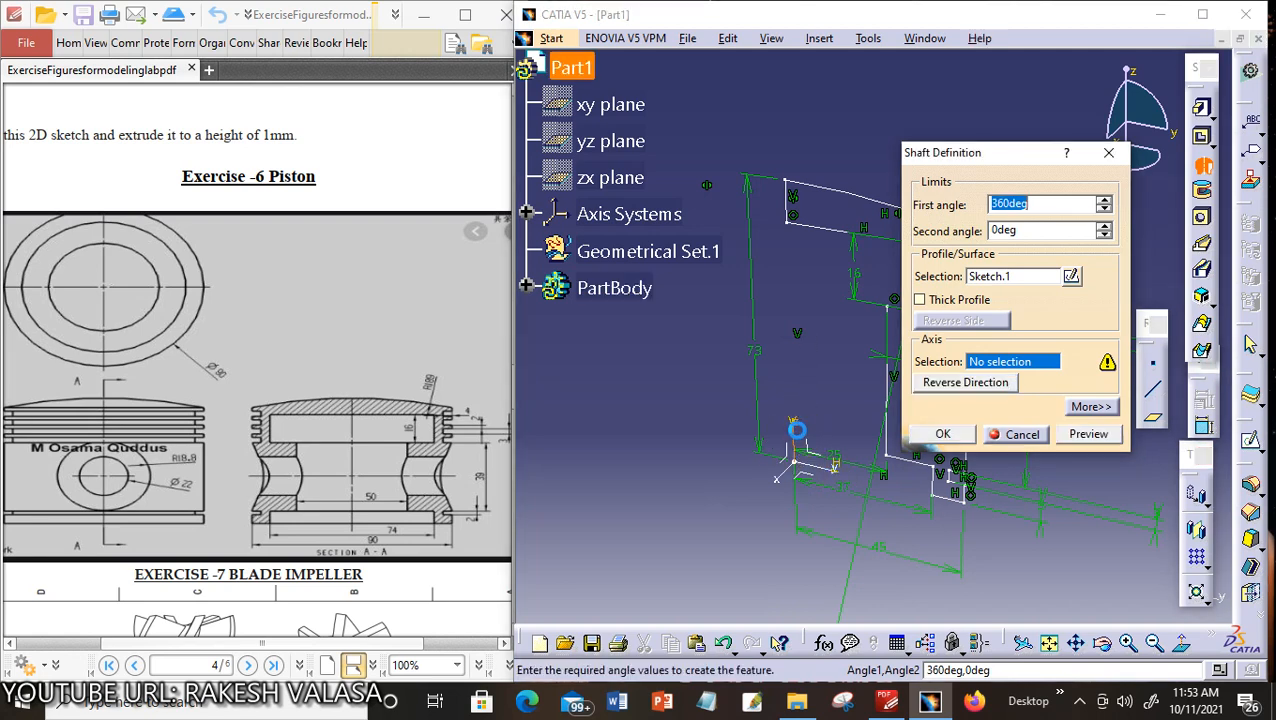
{"action": "left_click", "coordinate": [949, 436]}
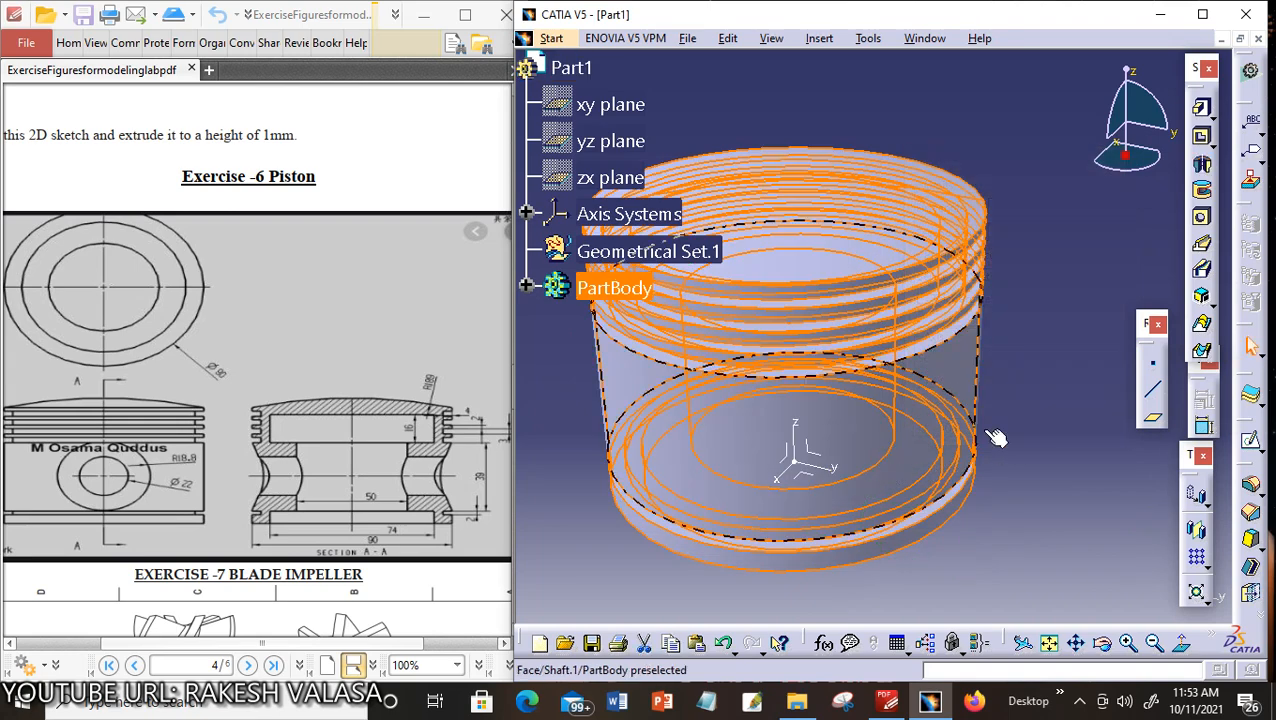
{"action": "left_click", "coordinate": [1036, 393]}
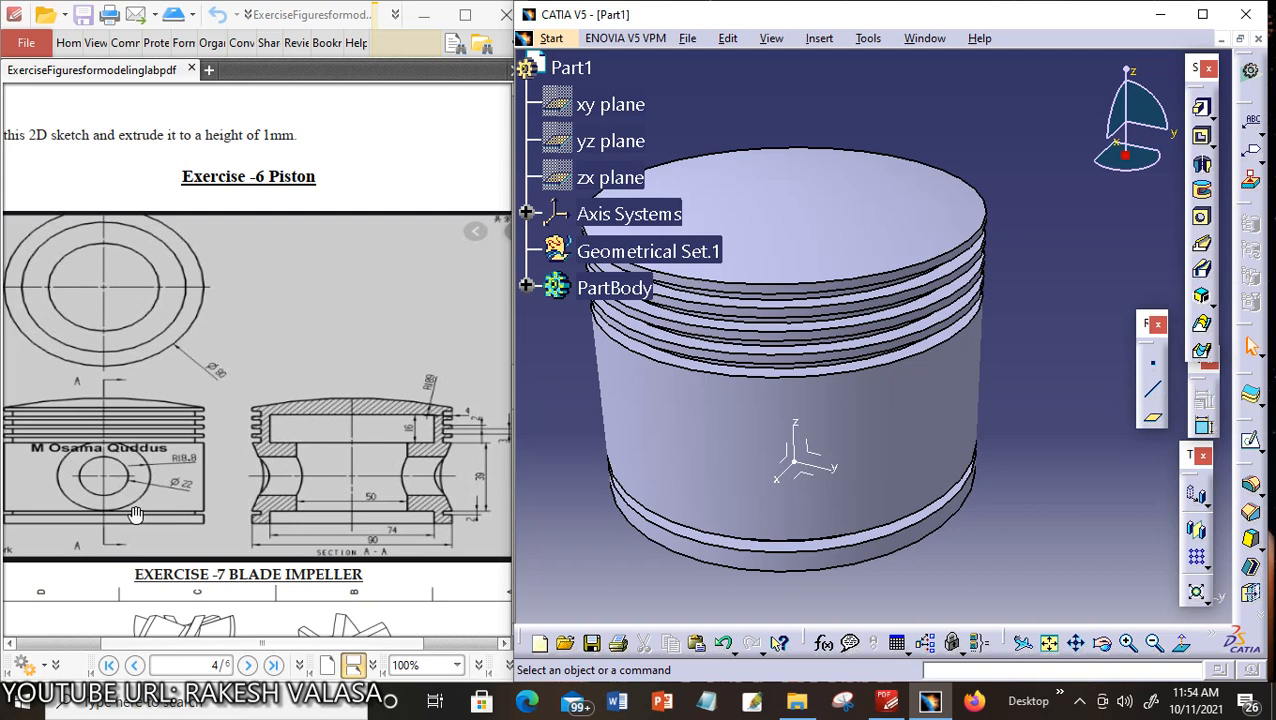
Create a reference plane offset 45 mm from the absolute axis system's YZ plane
{"action": "left_click", "coordinate": [826, 457]}
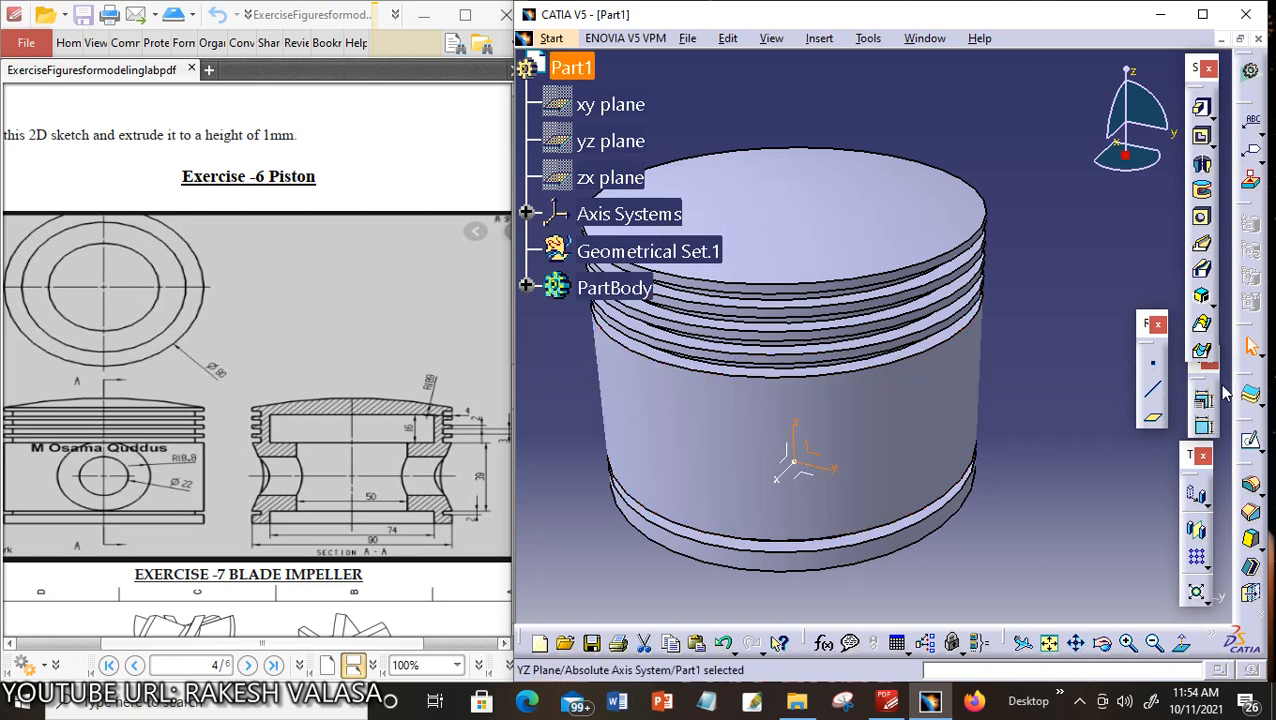
{"action": "left_click", "coordinate": [1156, 422]}
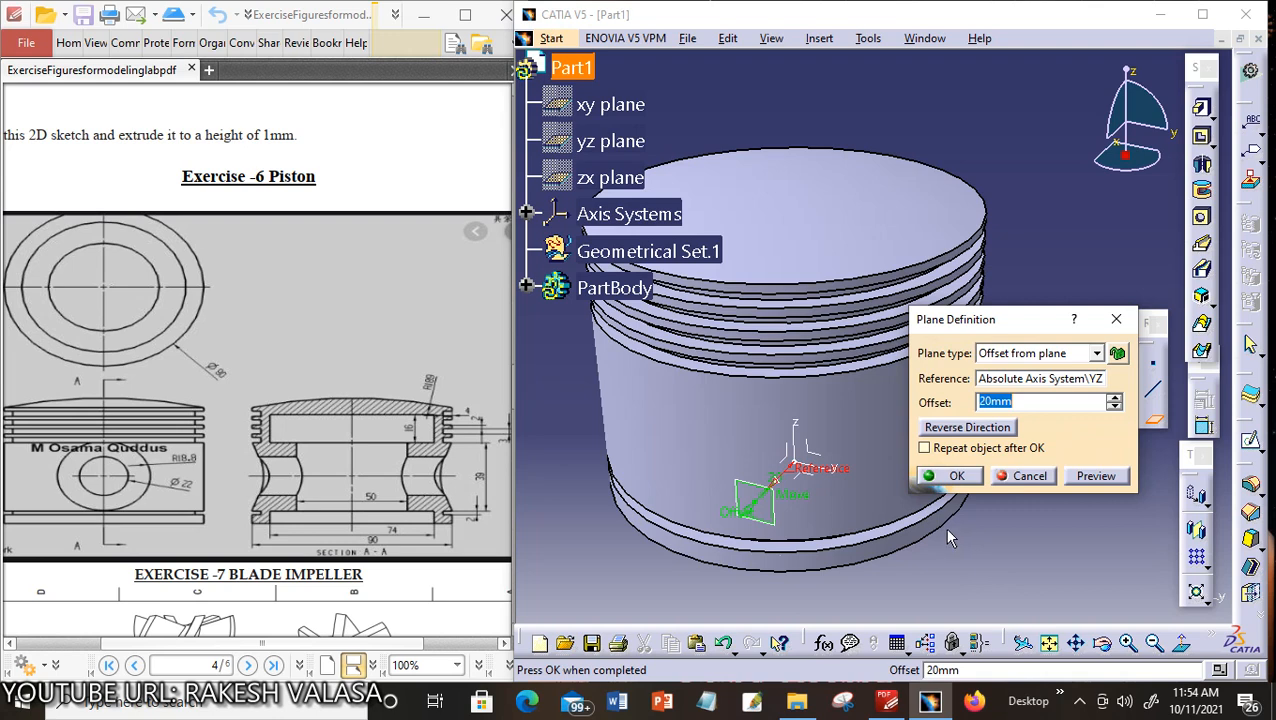
{"action": "type", "text": "45"}
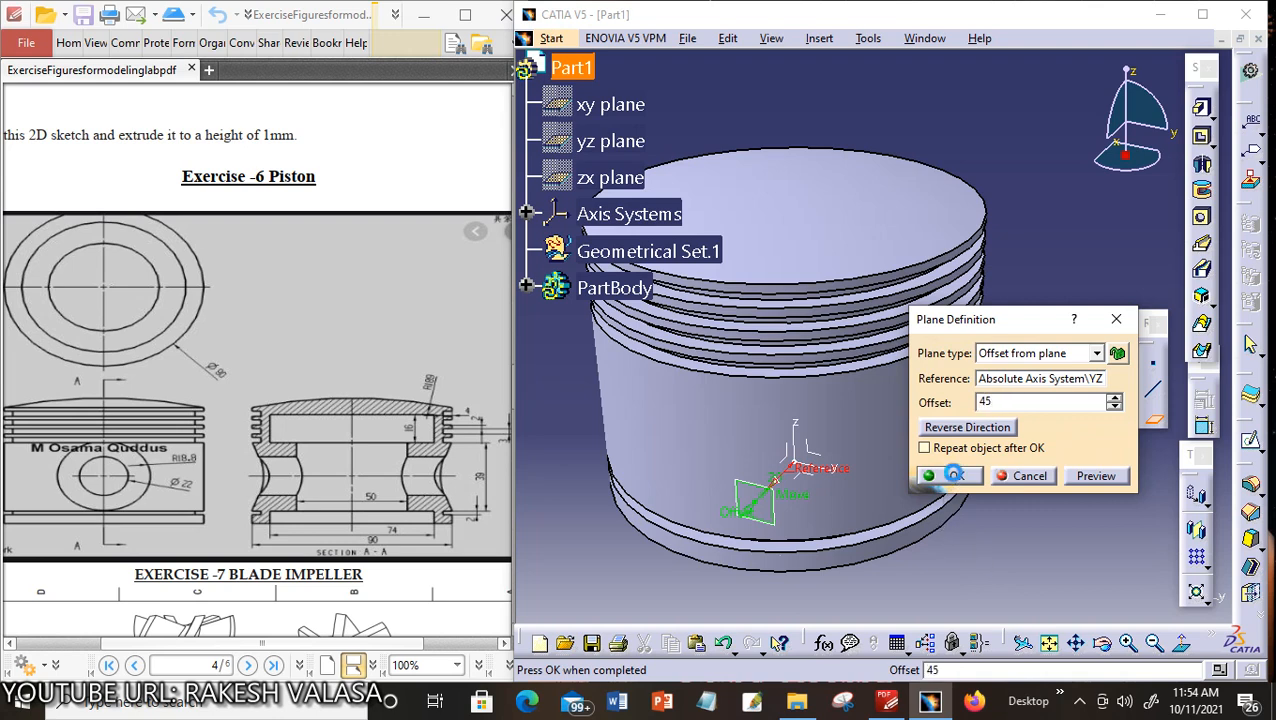
{"action": "left_click", "coordinate": [955, 476]}
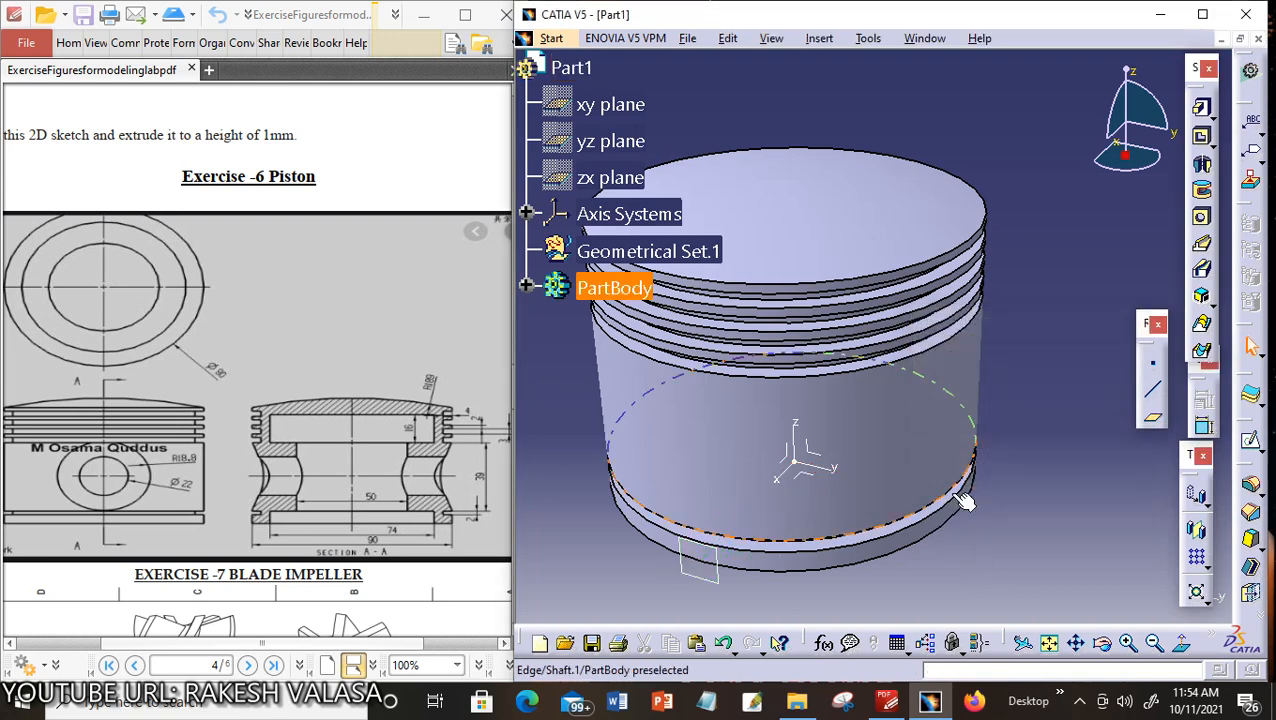
Sketch a circle about 24 mm in diameter on the offset plane, centred above the sketch origin on the piston's side wall
{"action": "left_click", "coordinate": [729, 584]}
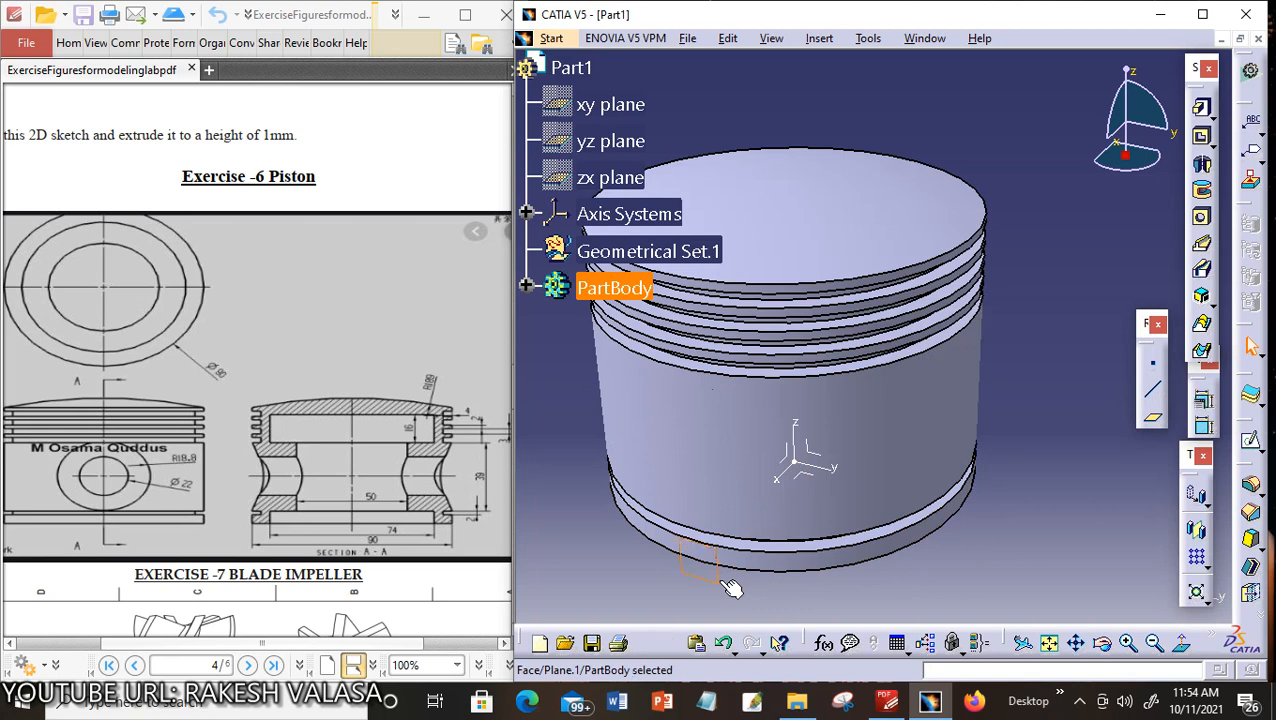
{"action": "left_click", "coordinate": [1252, 443]}
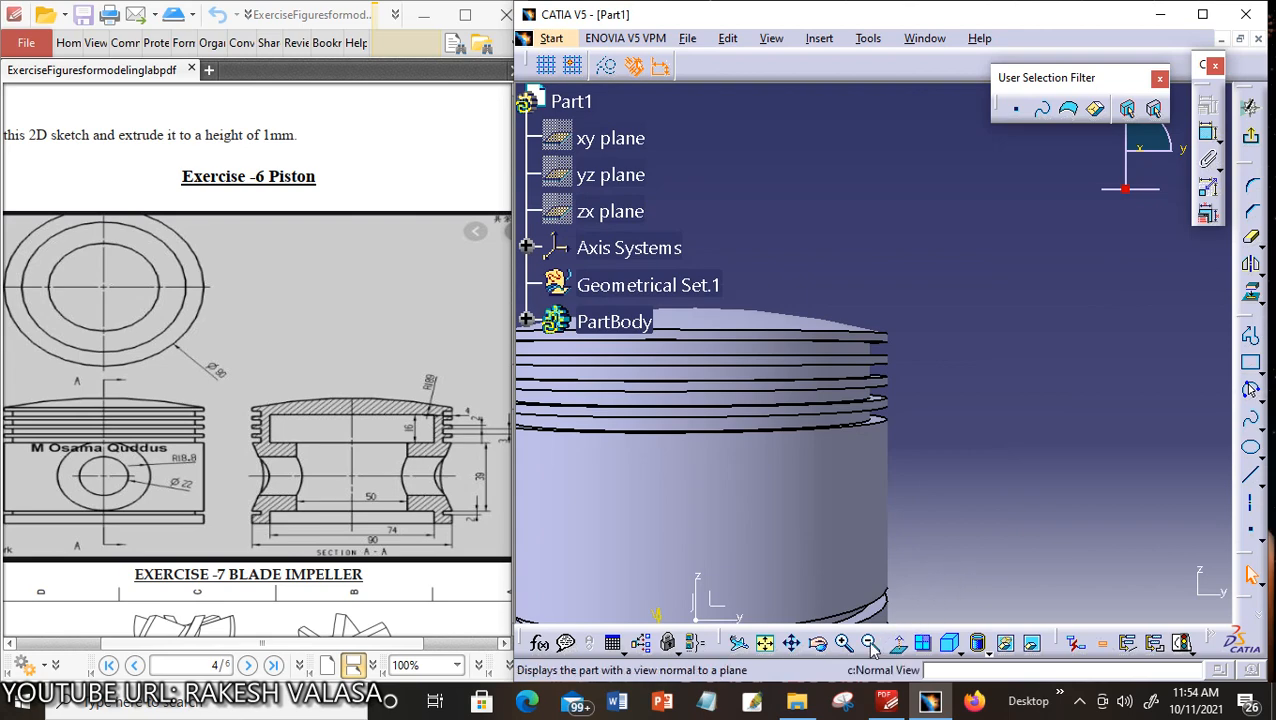
{"action": "left_click", "coordinate": [792, 645]}
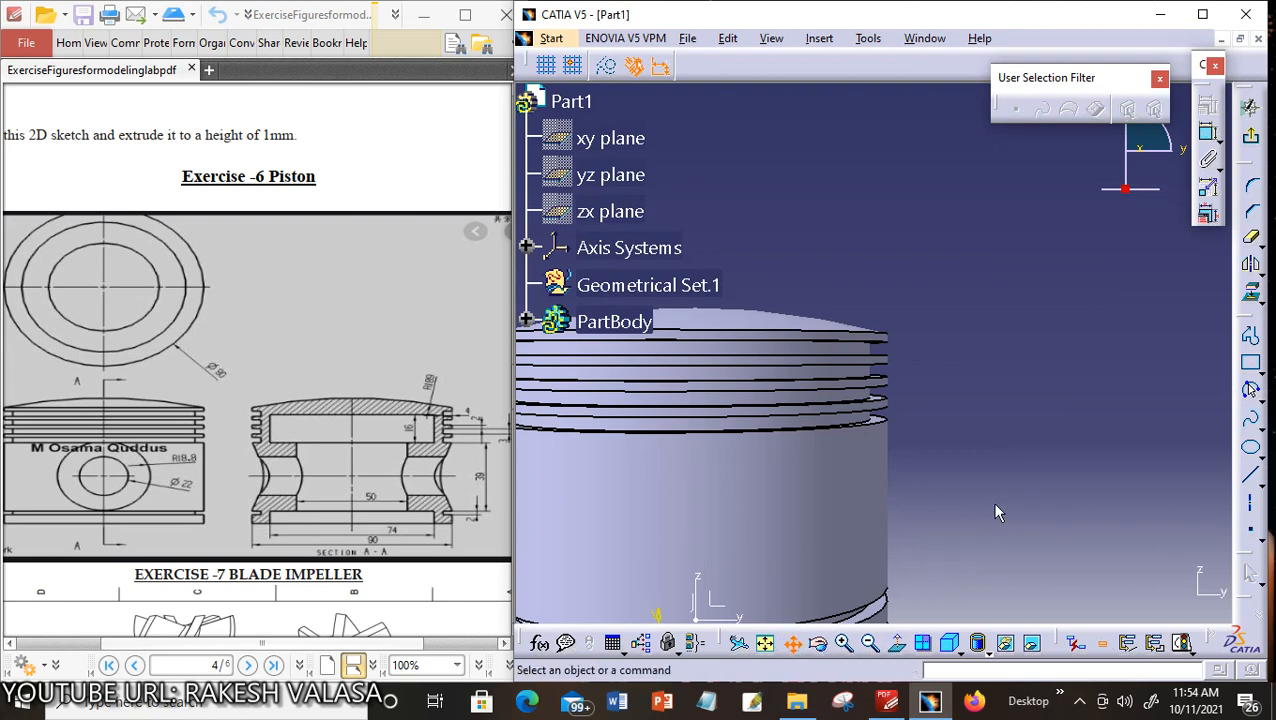
{"action": "left_click_drag", "start_coordinate": [997, 513], "coordinate": [1180, 330]}
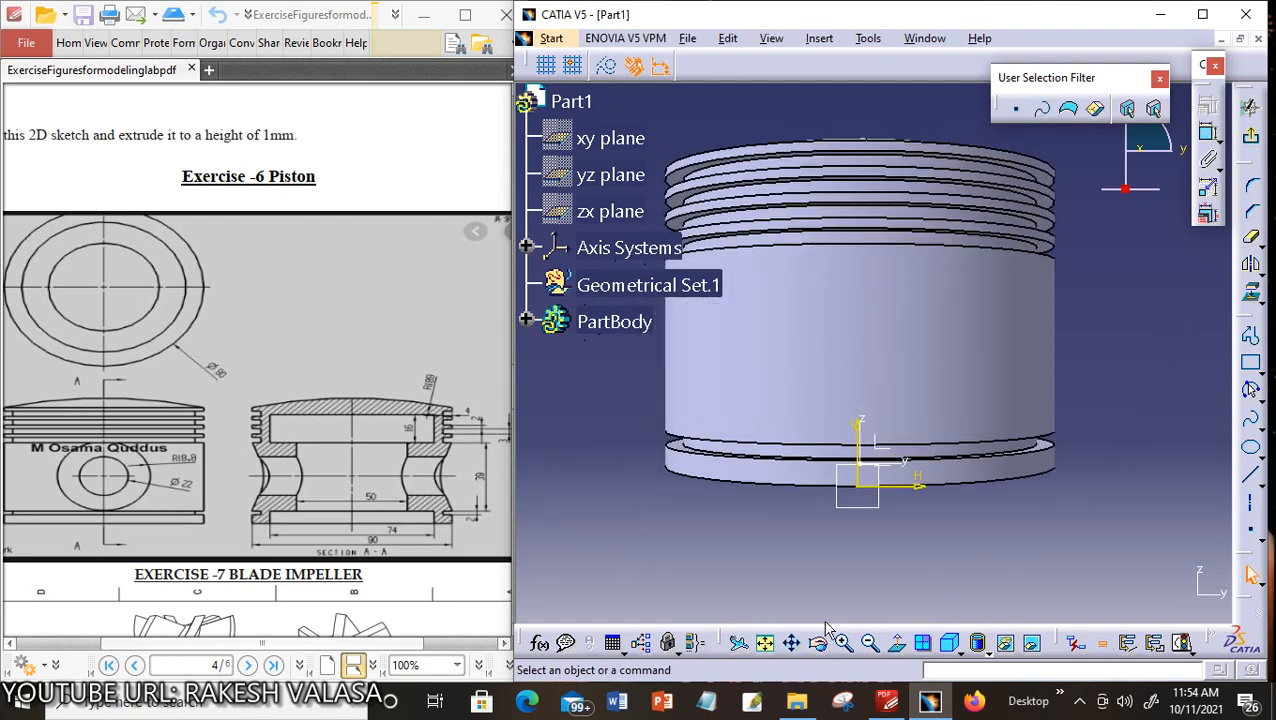
{"action": "left_click", "coordinate": [898, 644]}
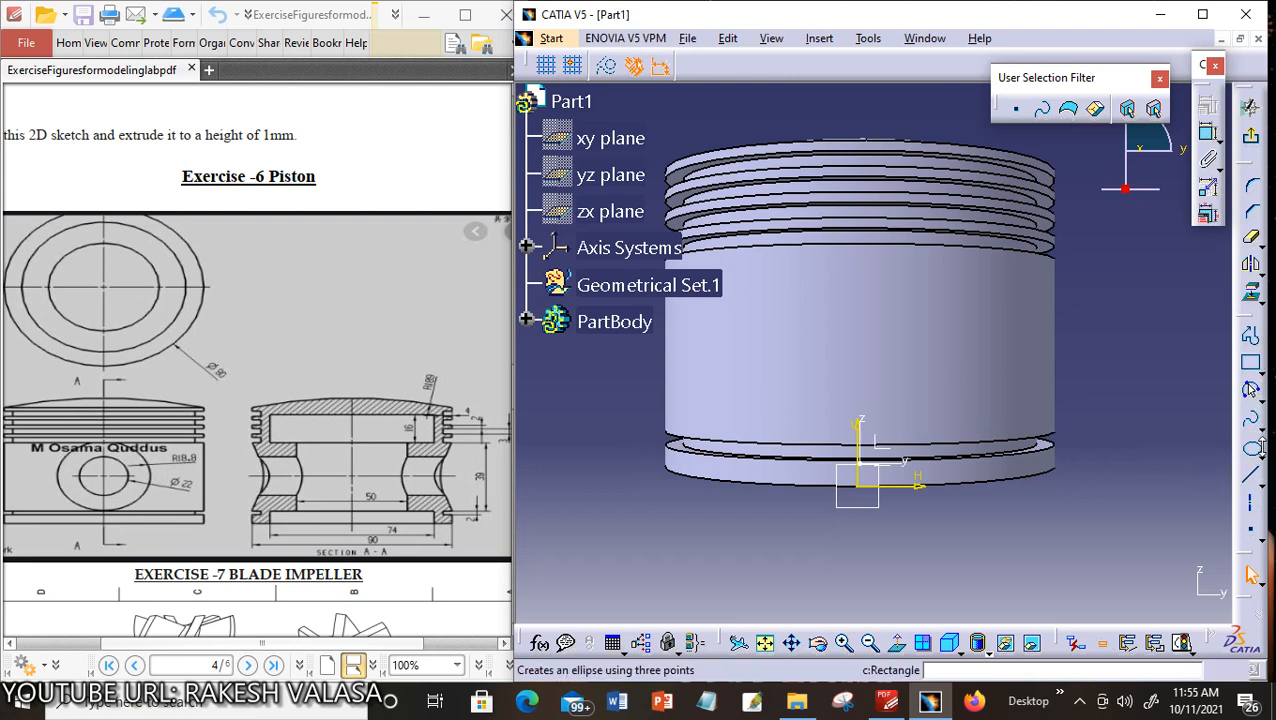
{"action": "left_click", "coordinate": [1257, 396]}
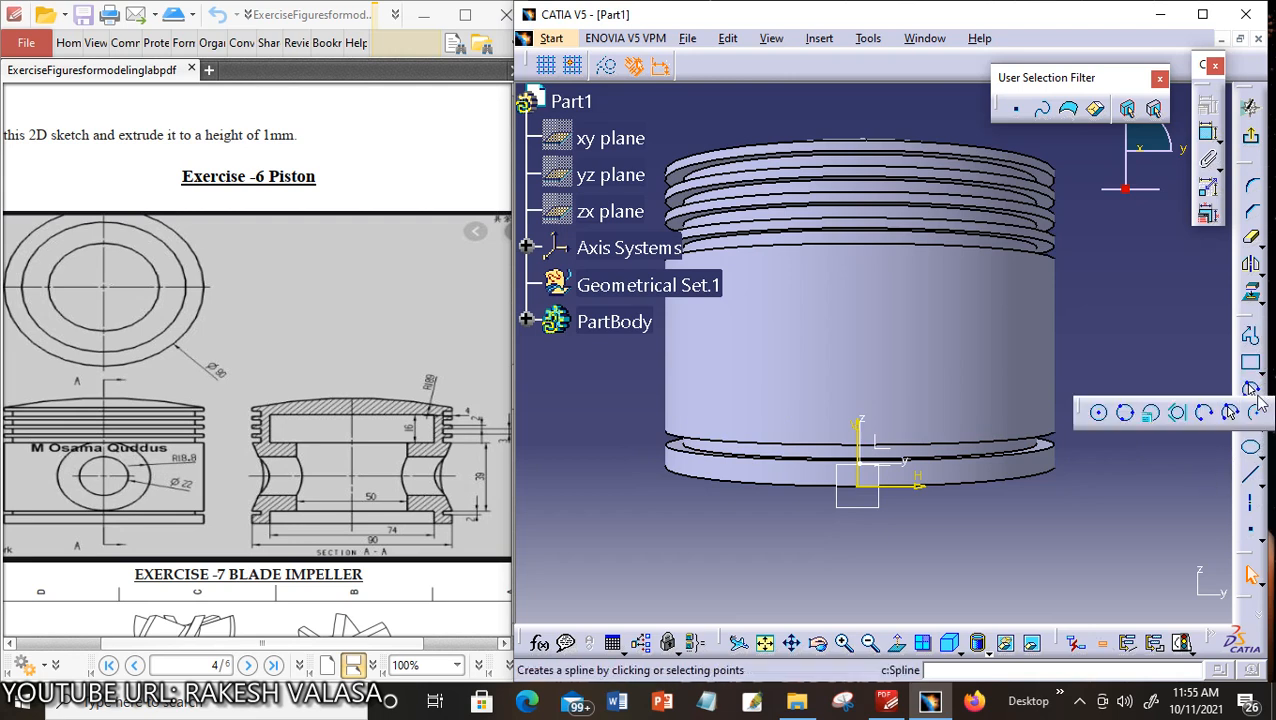
{"action": "left_click", "coordinate": [1098, 413]}
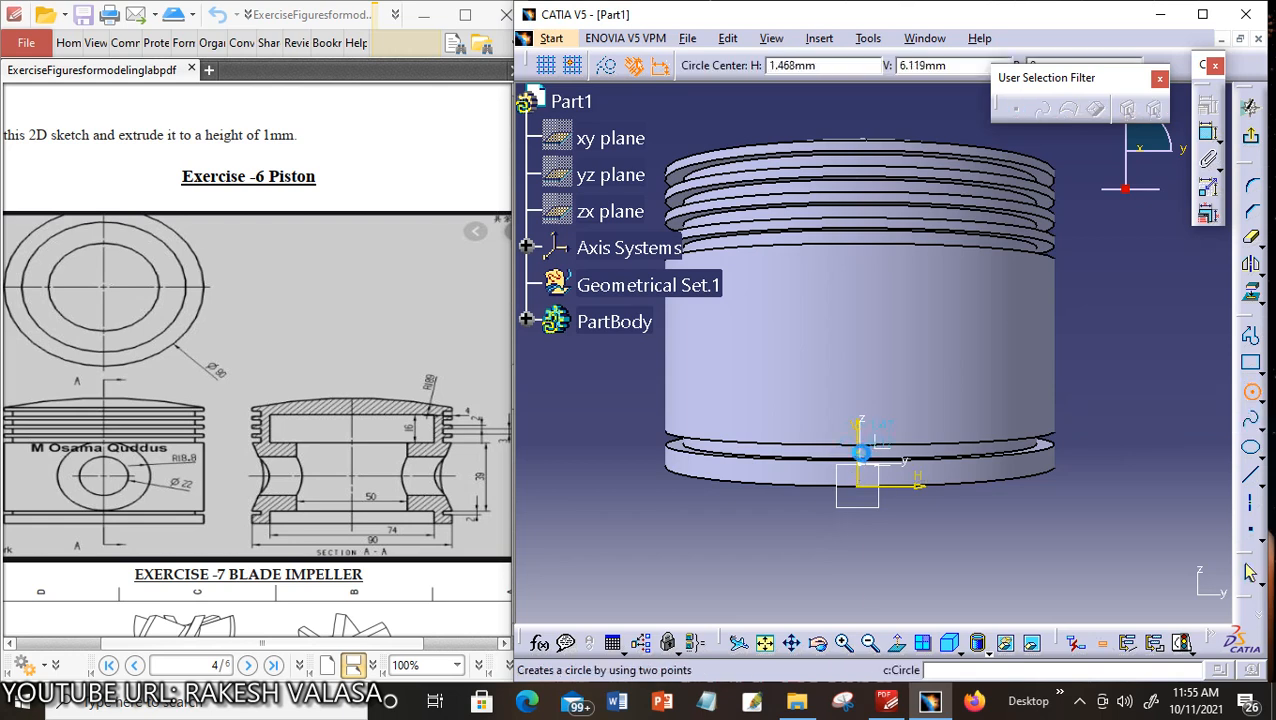
{"action": "left_click", "coordinate": [863, 351]}
{"action": "left_click", "coordinate": [918, 385]}
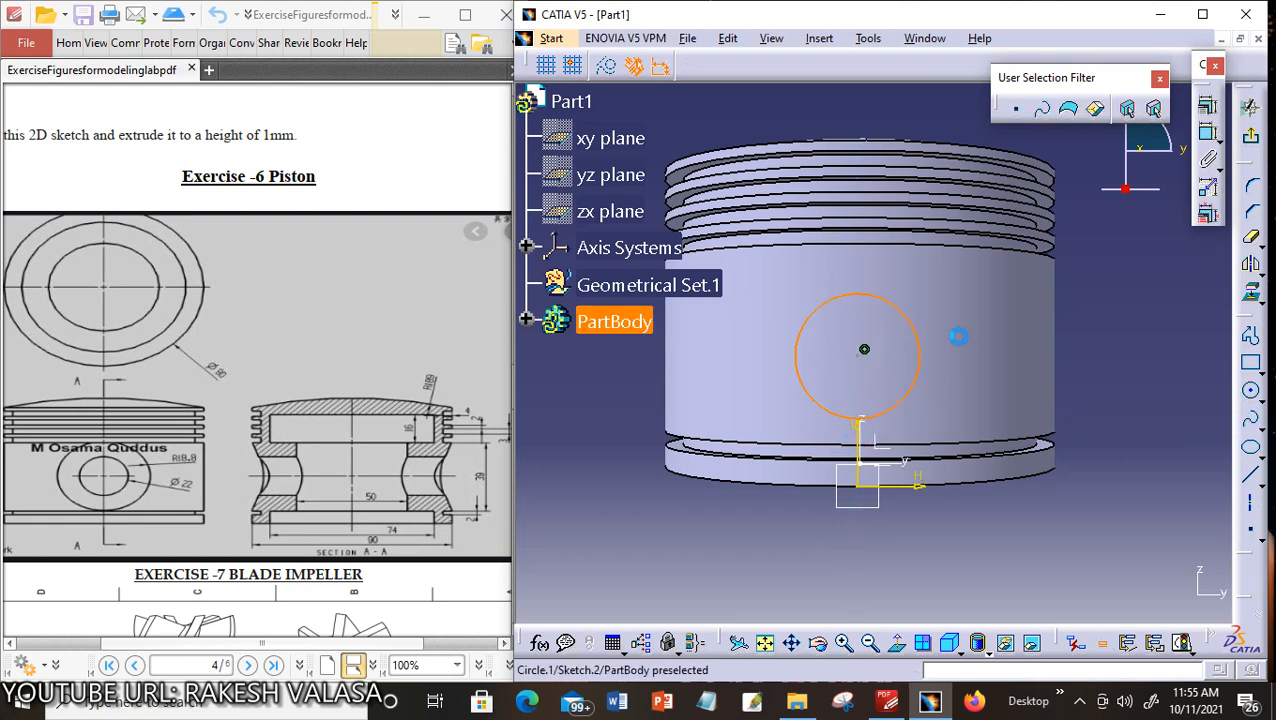
Dimension the side-wall circle as a radius and set it to 18.8 mm
{"action": "left_click", "coordinate": [1210, 140]}
{"action": "left_click", "coordinate": [918, 348]}
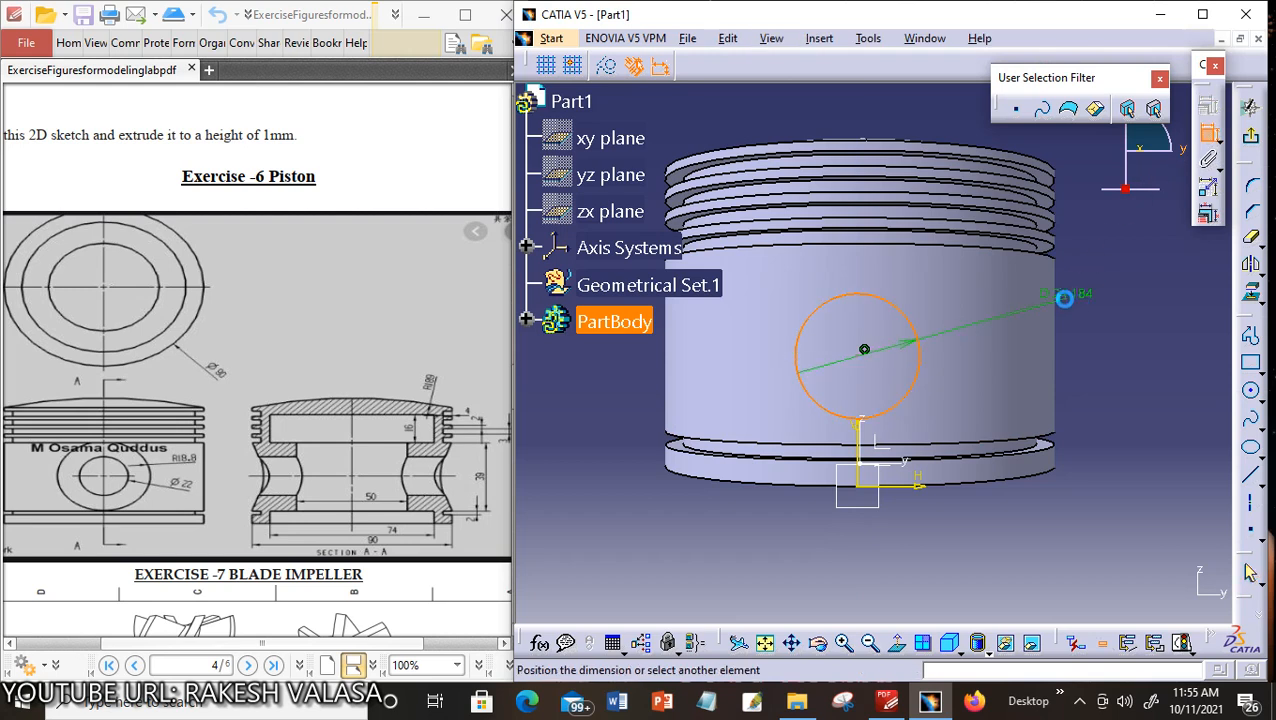
{"action": "left_click", "coordinate": [1103, 292]}
{"action": "double_click", "coordinate": [1098, 296]}
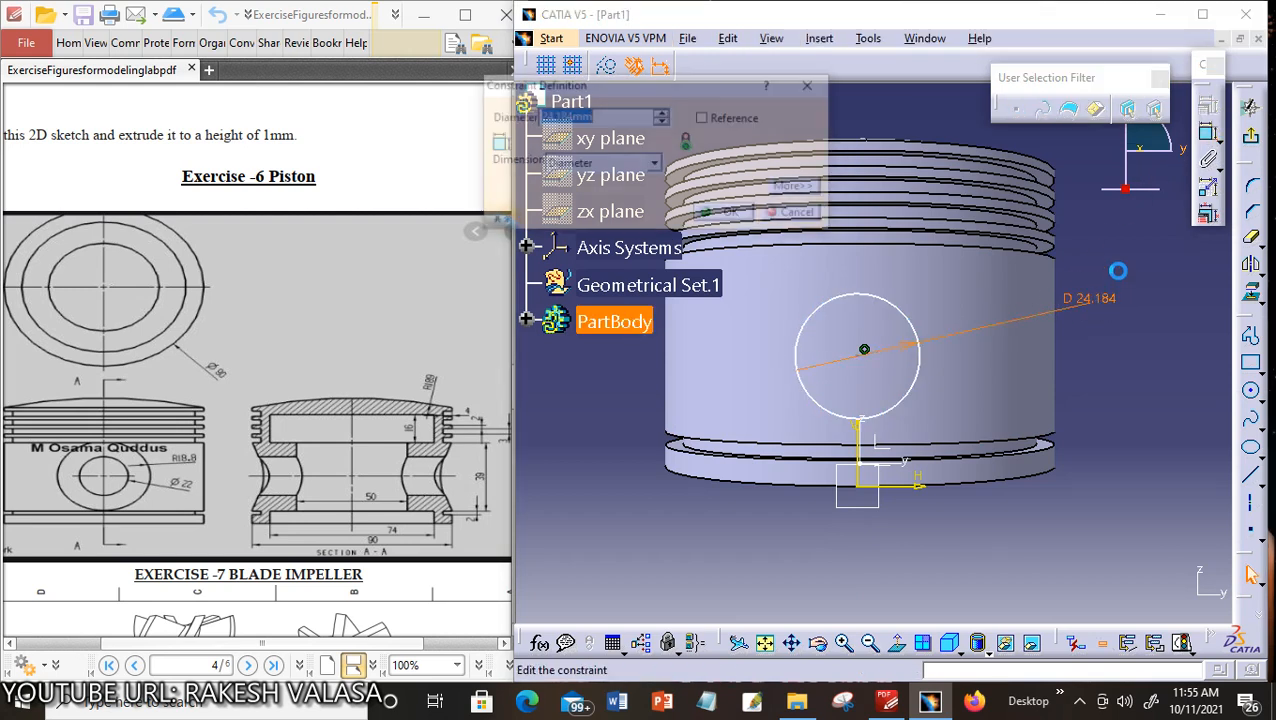
{"action": "left_click", "coordinate": [654, 164]}
{"action": "left_click", "coordinate": [600, 178]}
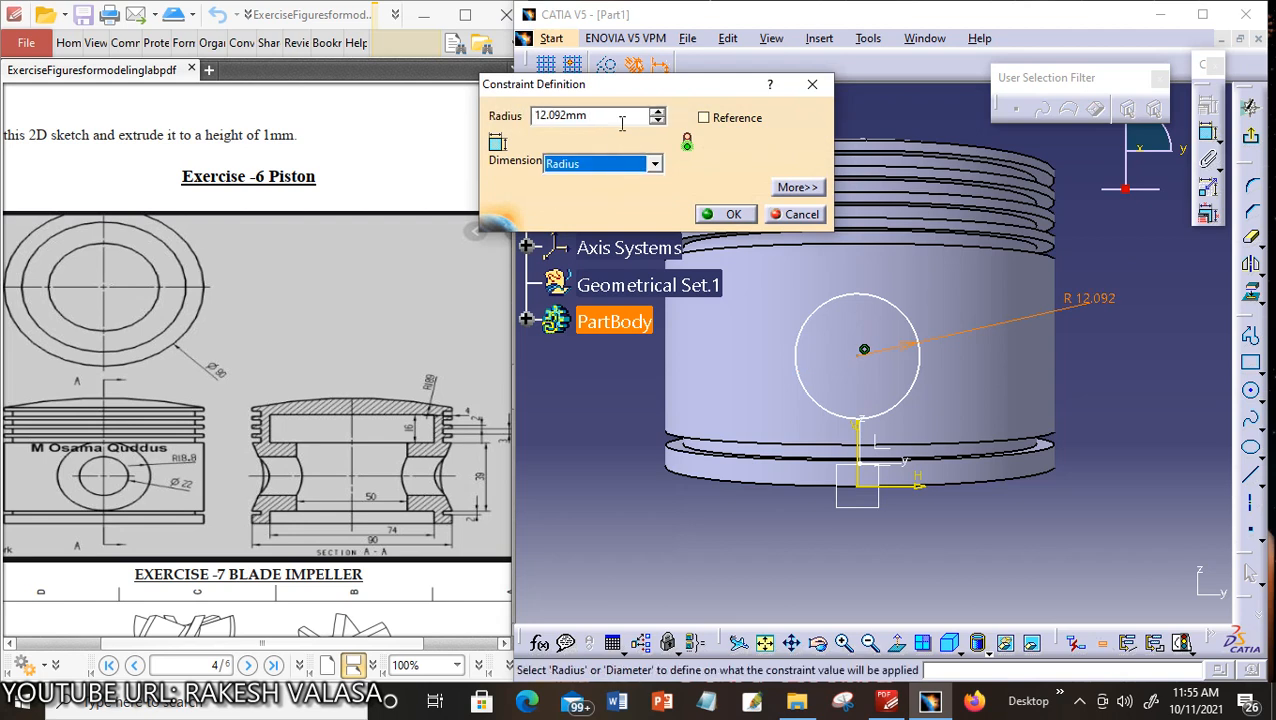
{"action": "left_click_drag", "start_coordinate": [619, 118], "coordinate": [521, 114]}
{"action": "type", "text": "18.8"}
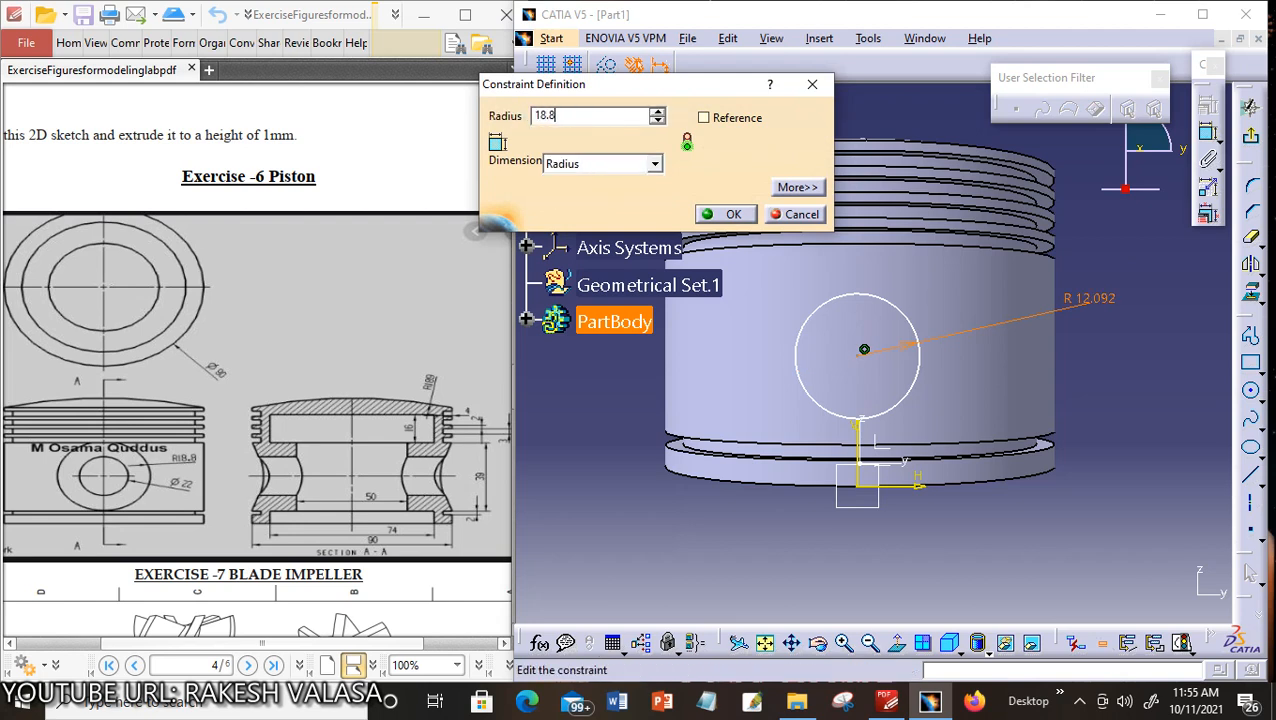
{"action": "key", "text": "Return"}
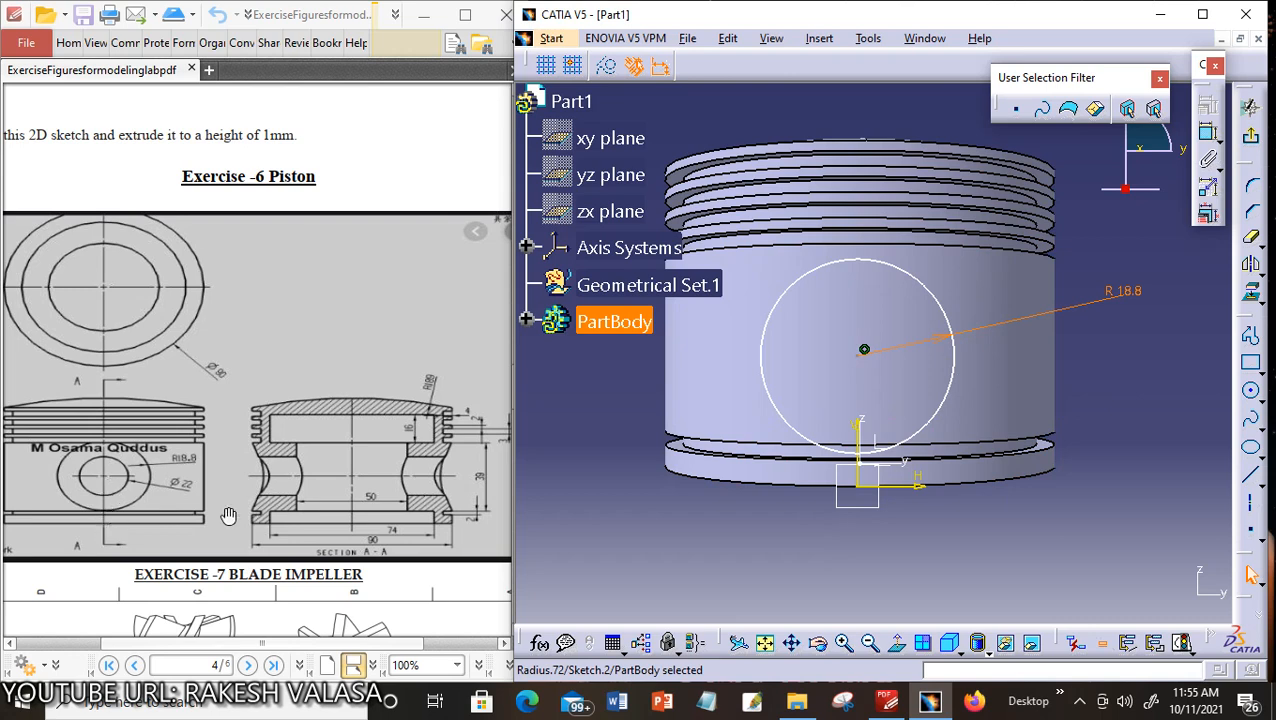
{"action": "left_click", "coordinate": [1179, 405]}
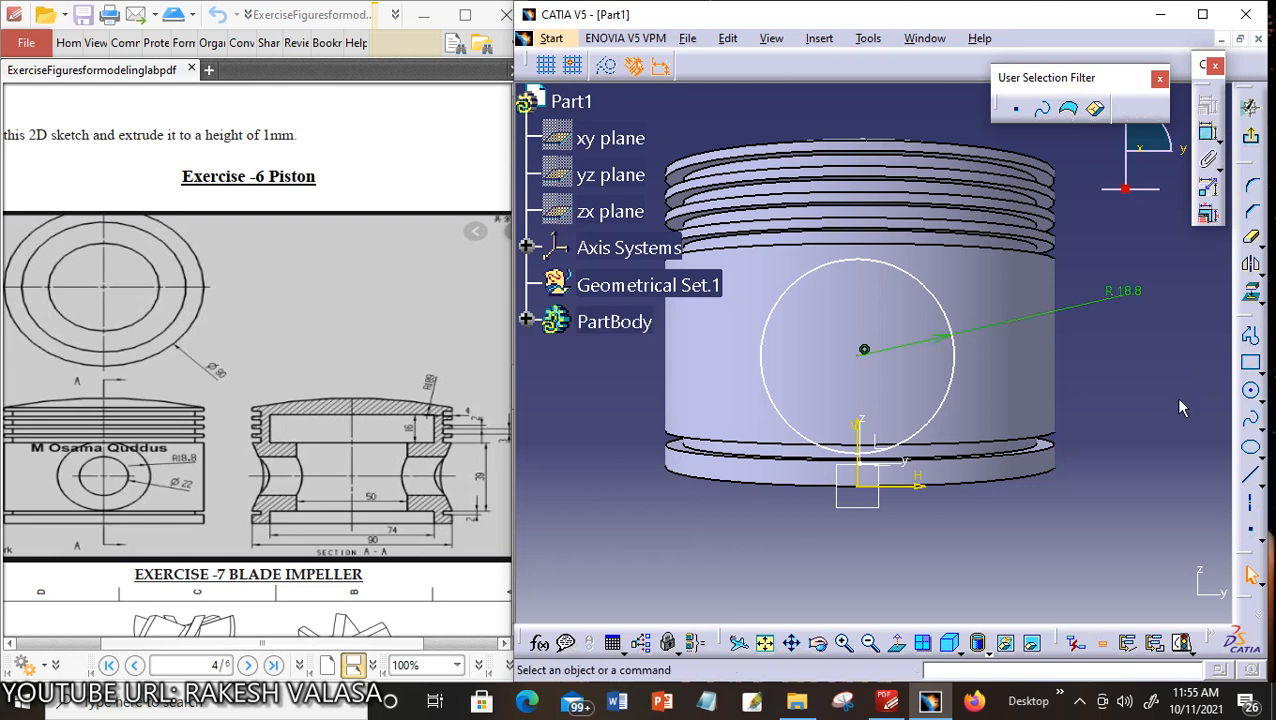
{"action": "left_click", "coordinate": [1209, 137]}
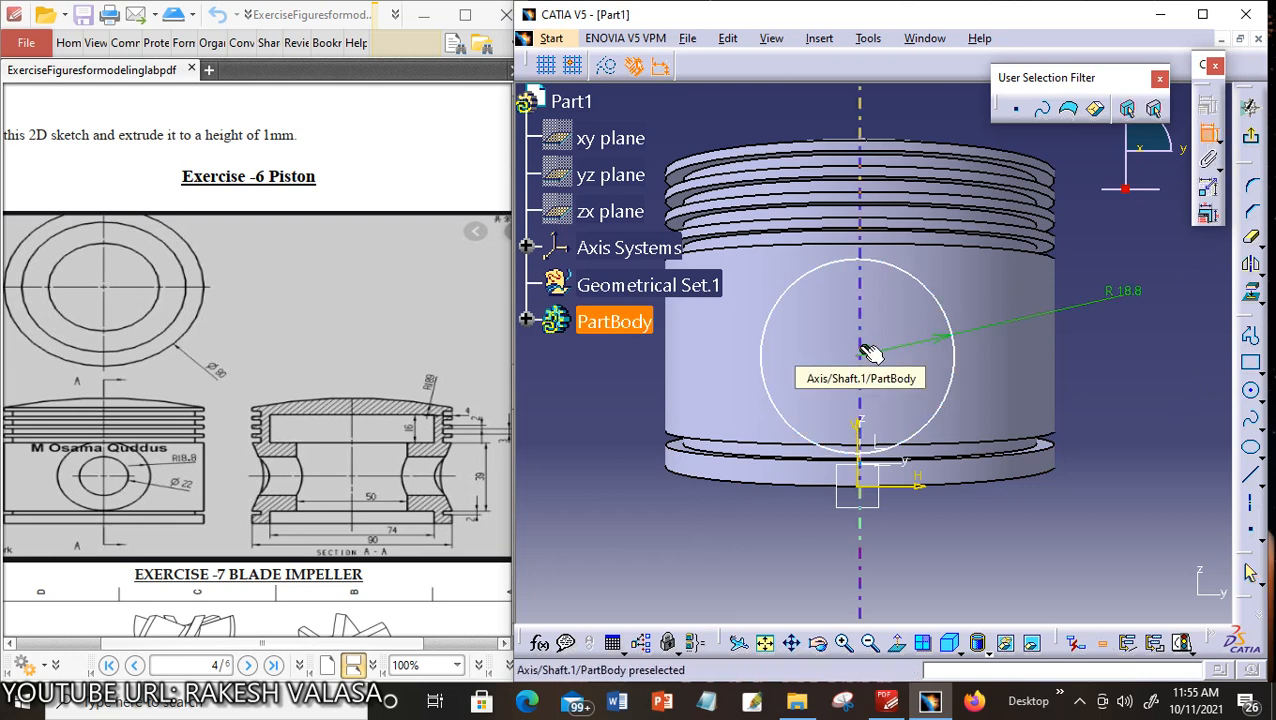
{"action": "left_click", "coordinate": [866, 350]}
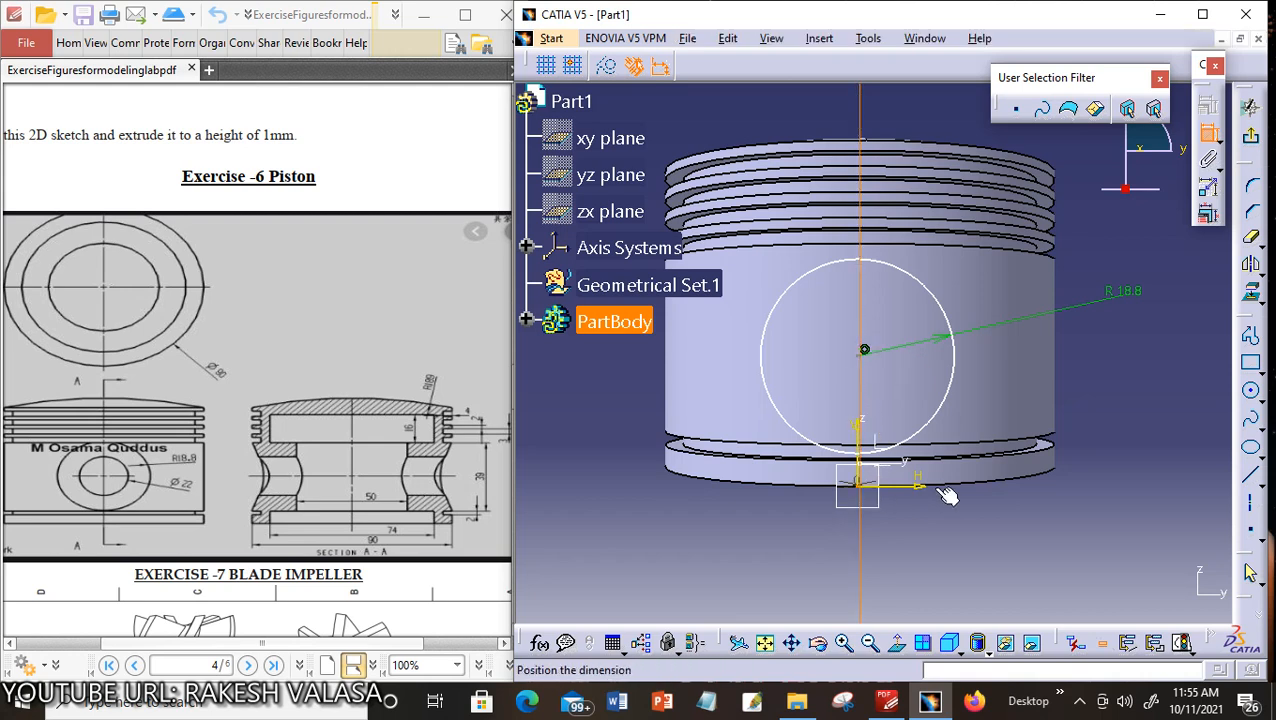
{"action": "key", "text": "Escape"}
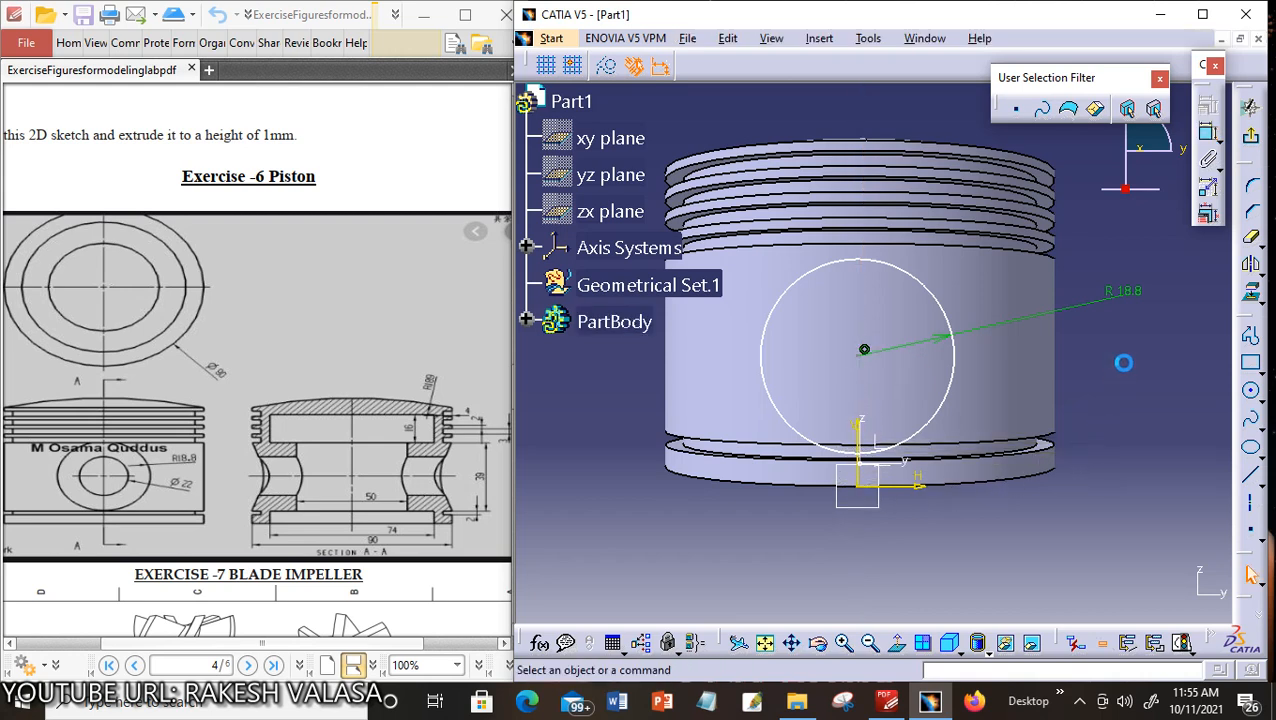
Dimension the height from the horizontal sketch axis to the circle's centre and set it to 18.8+7 mm
{"action": "left_click", "coordinate": [1207, 136]}
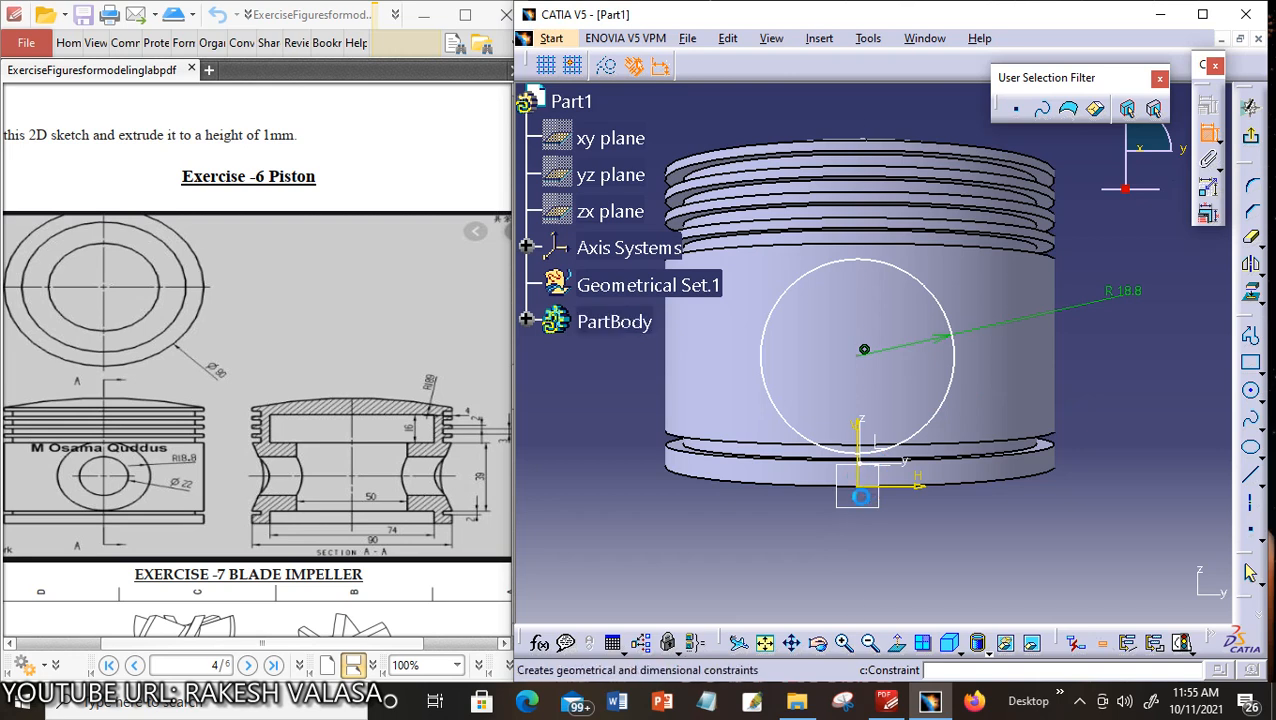
{"action": "left_click", "coordinate": [866, 352]}
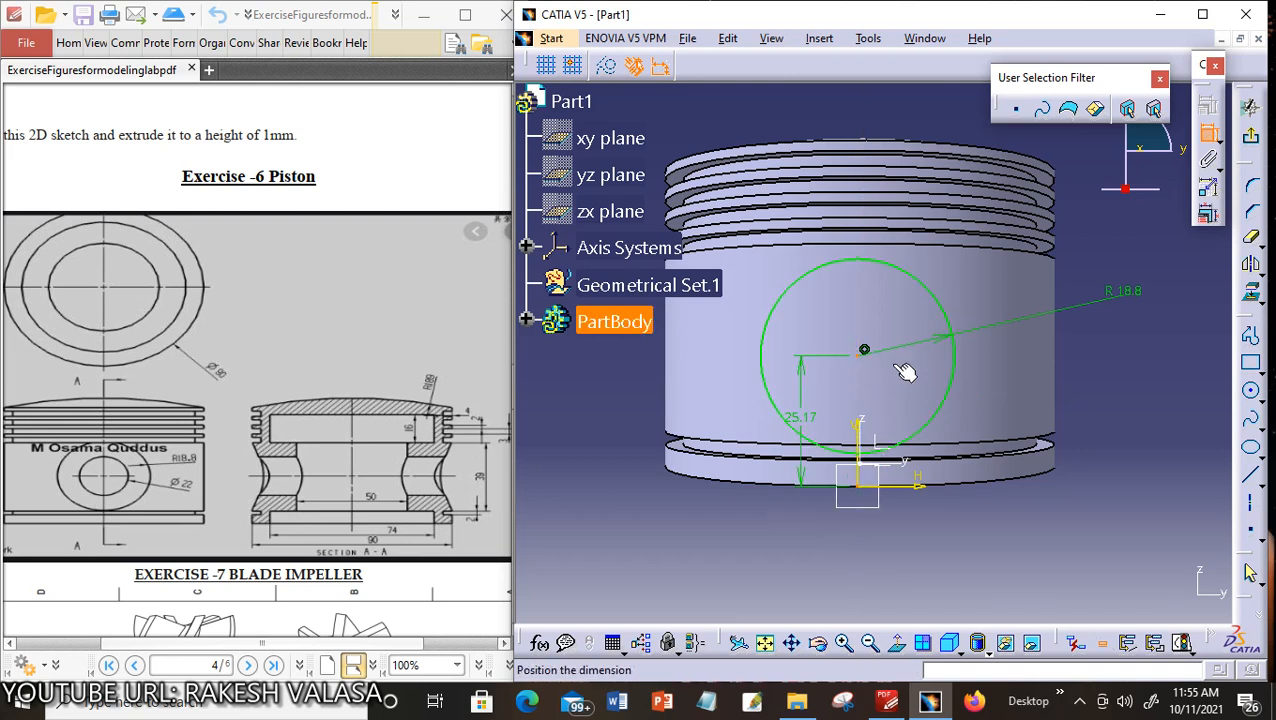
{"action": "left_click", "coordinate": [1110, 412]}
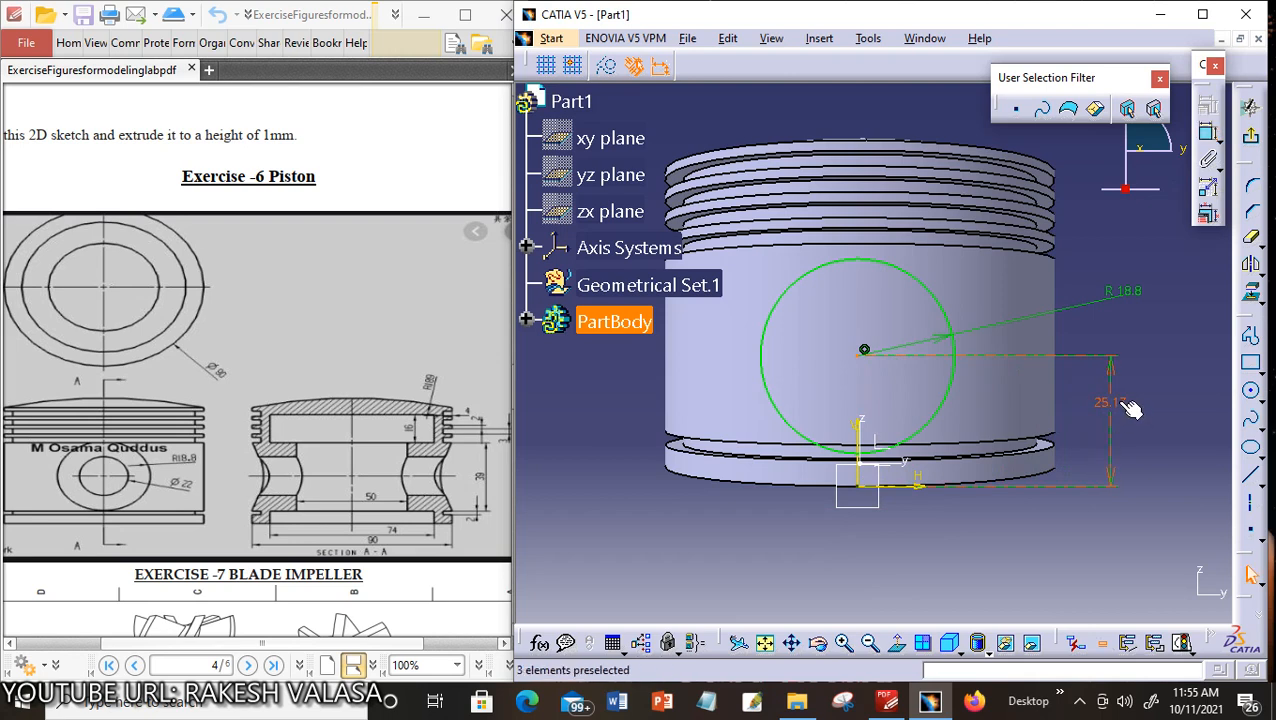
{"action": "double_click", "coordinate": [1118, 400]}
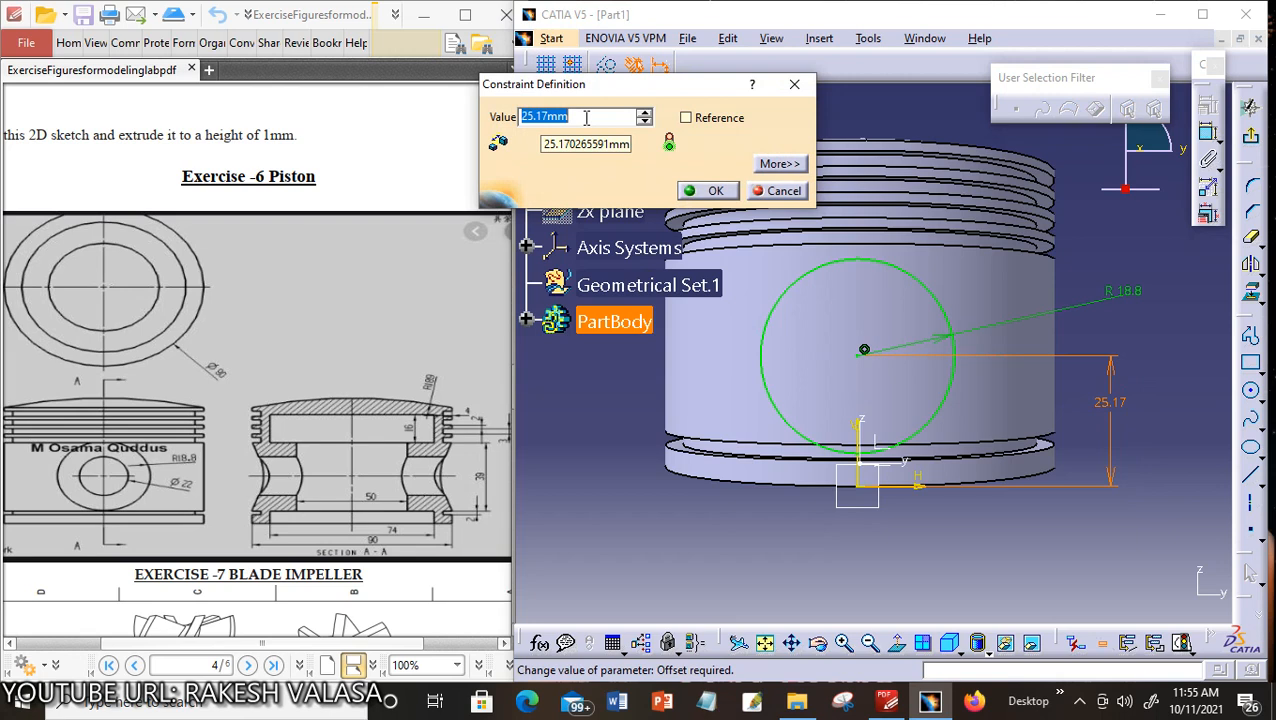
{"action": "type", "text": "18.8+7"}
{"action": "key", "text": "Return"}
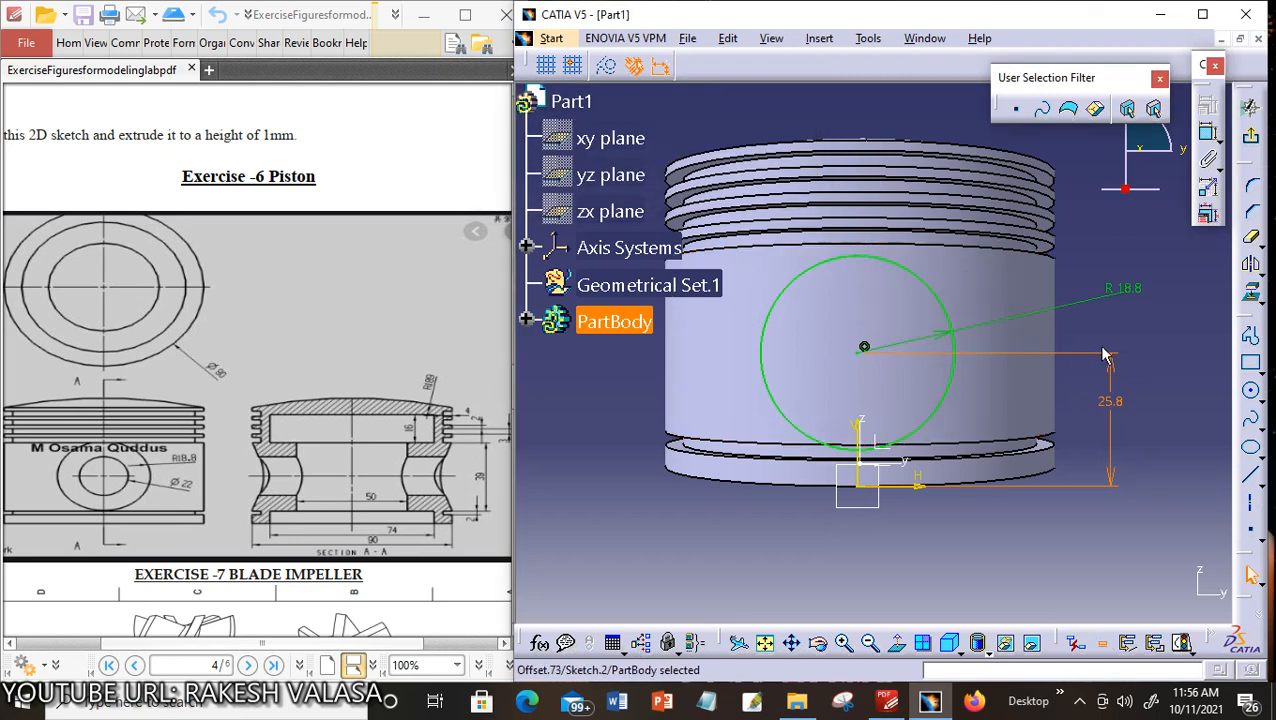
{"action": "left_click", "coordinate": [1151, 356]}
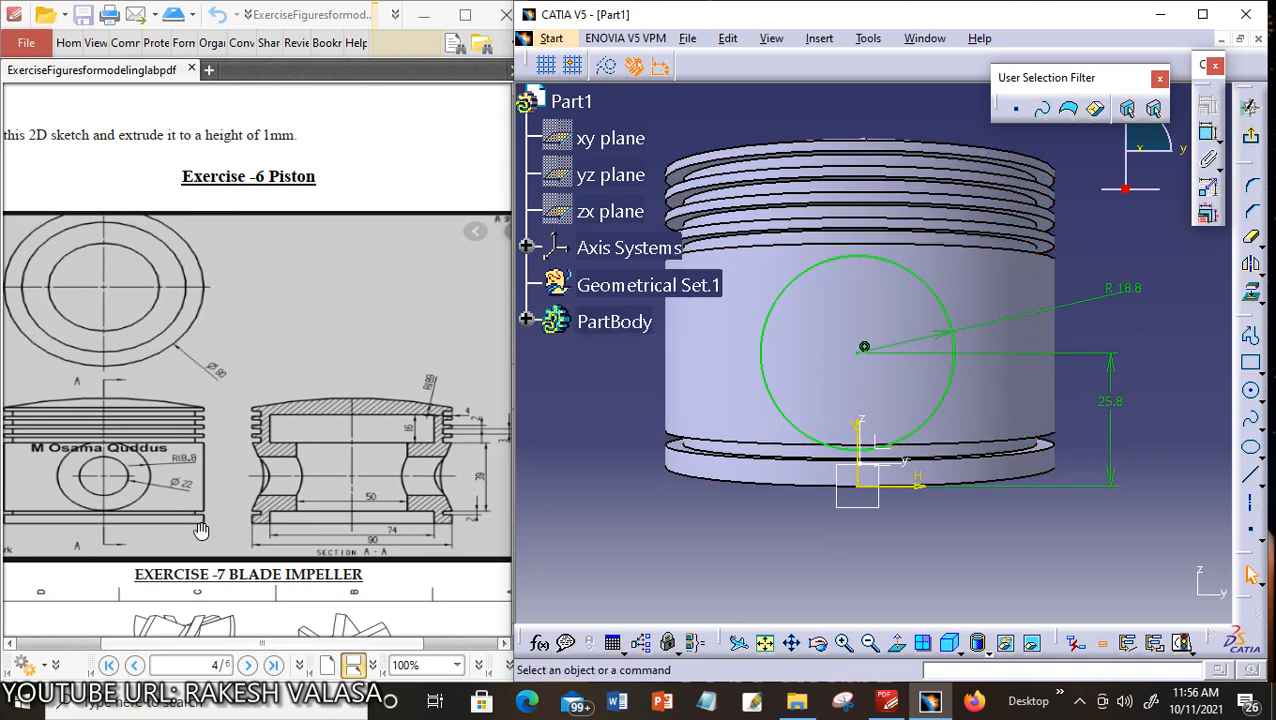
Open Sketch.1 to examine the half-section's dimensions near the piston base, and return to editing Sketch.2
{"action": "left_click", "coordinate": [526, 319]}
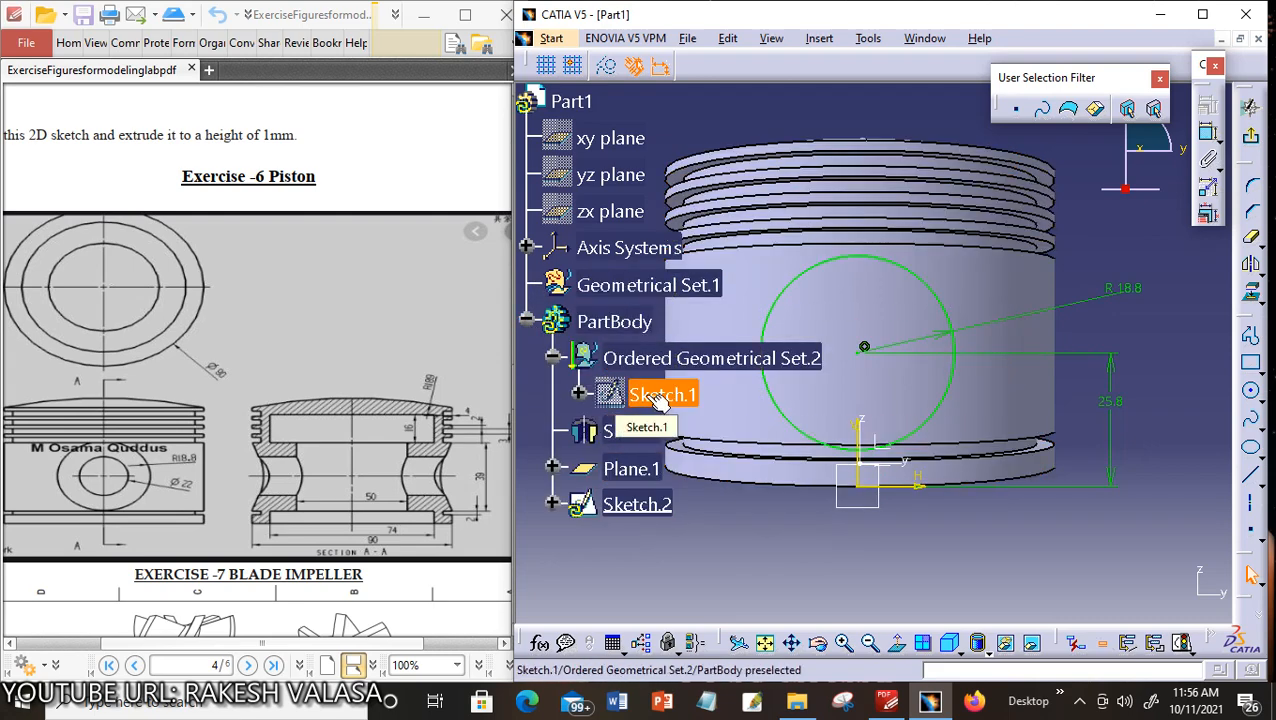
{"action": "left_click", "coordinate": [660, 398]}
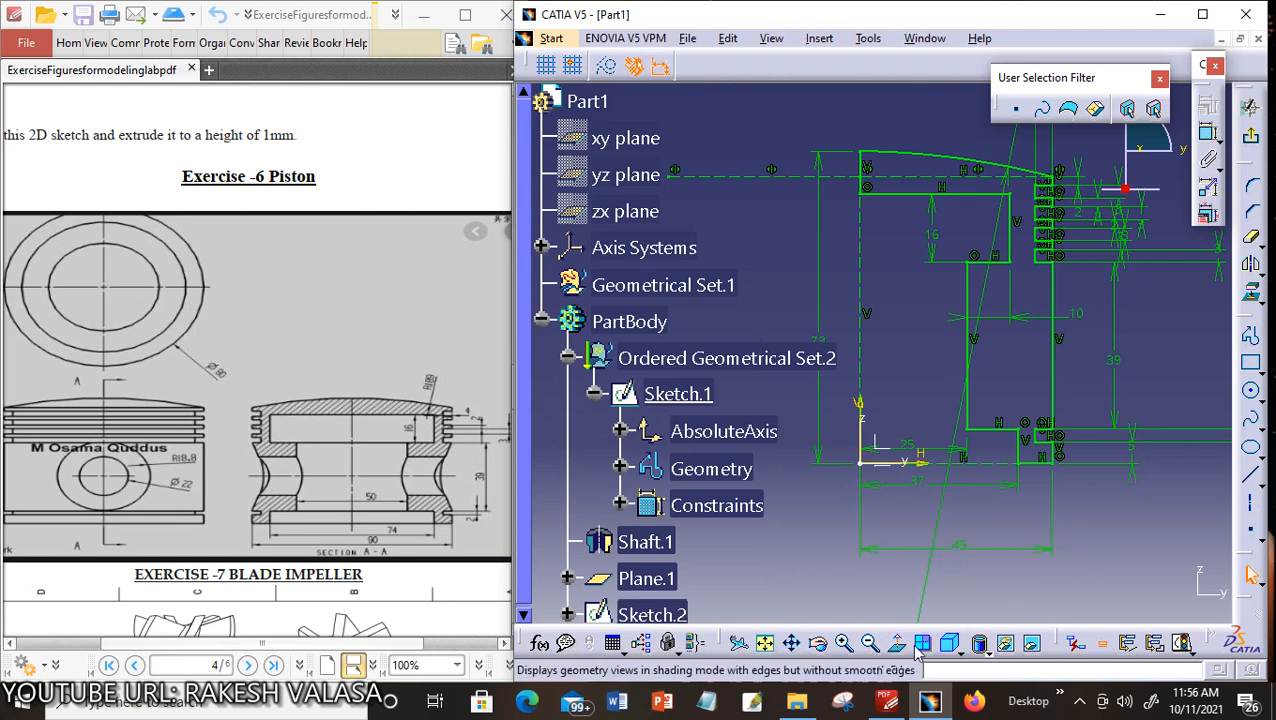
{"action": "left_click", "coordinate": [791, 643]}
{"action": "left_click_drag", "start_coordinate": [1127, 529], "coordinate": [974, 537]}
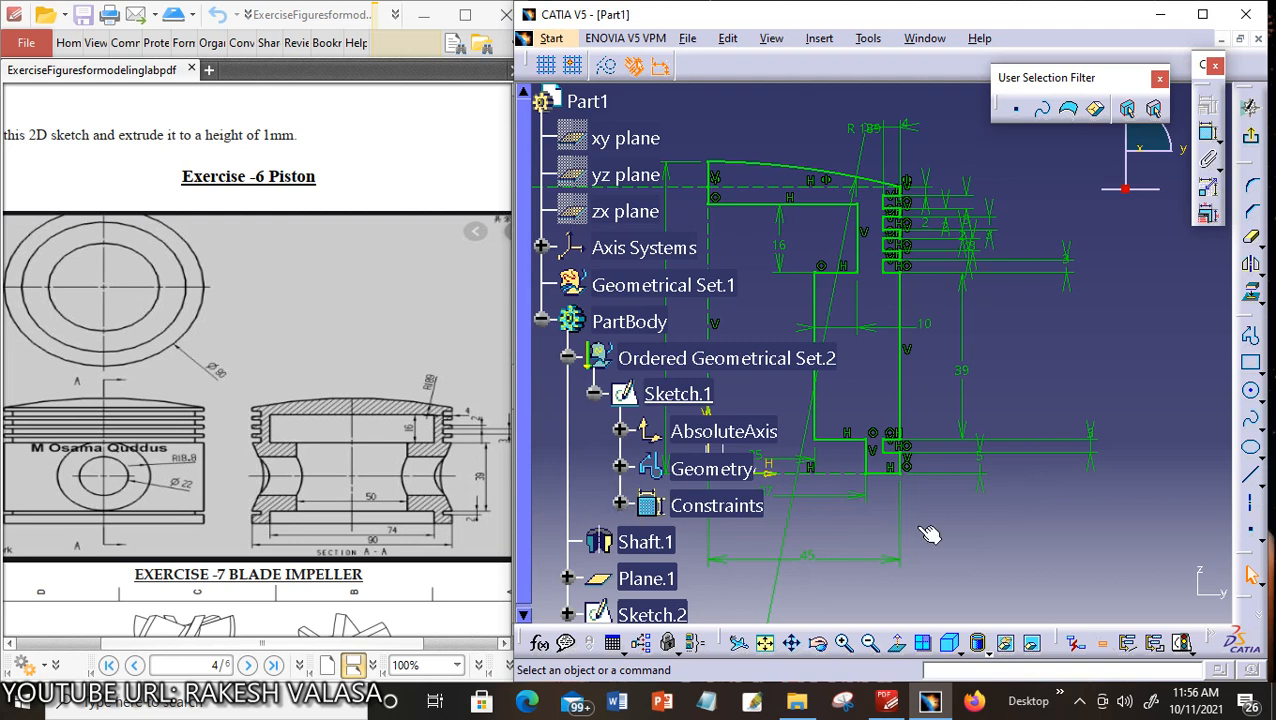
{"action": "scroll", "coordinate": [1012, 512], "scroll_direction": "down", "scroll_amount": 1}
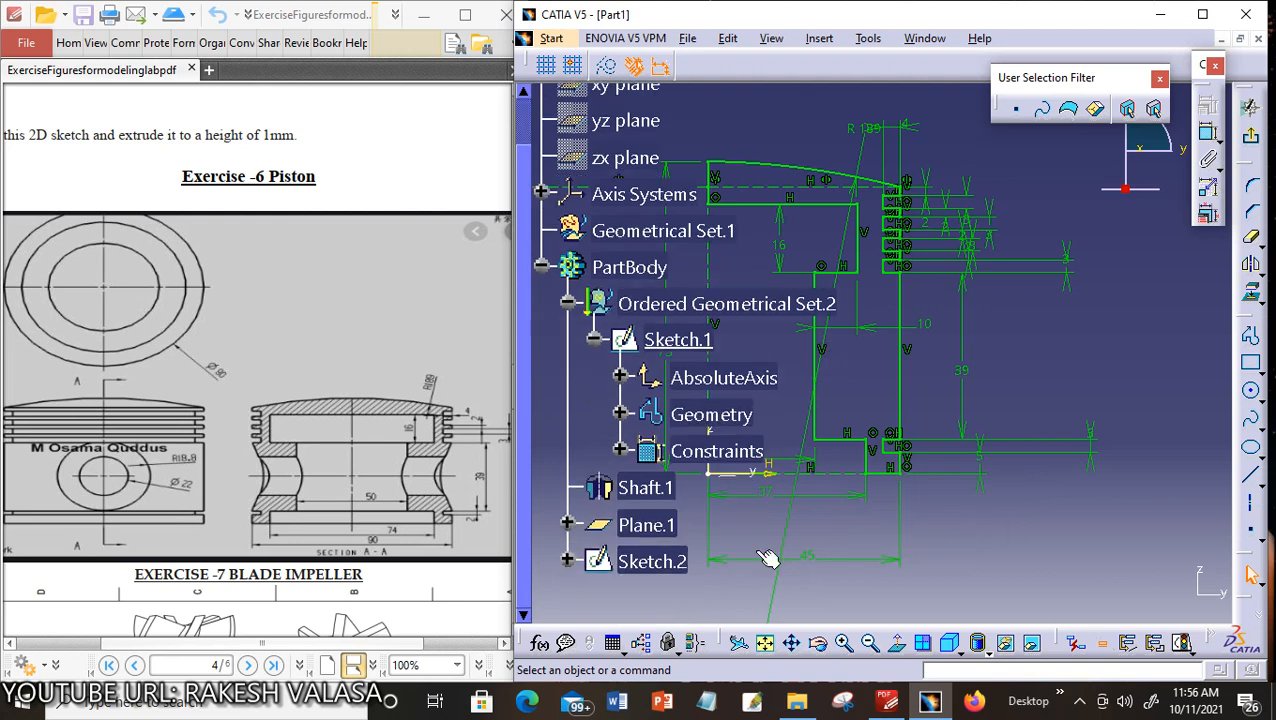
{"action": "double_click", "coordinate": [645, 563]}
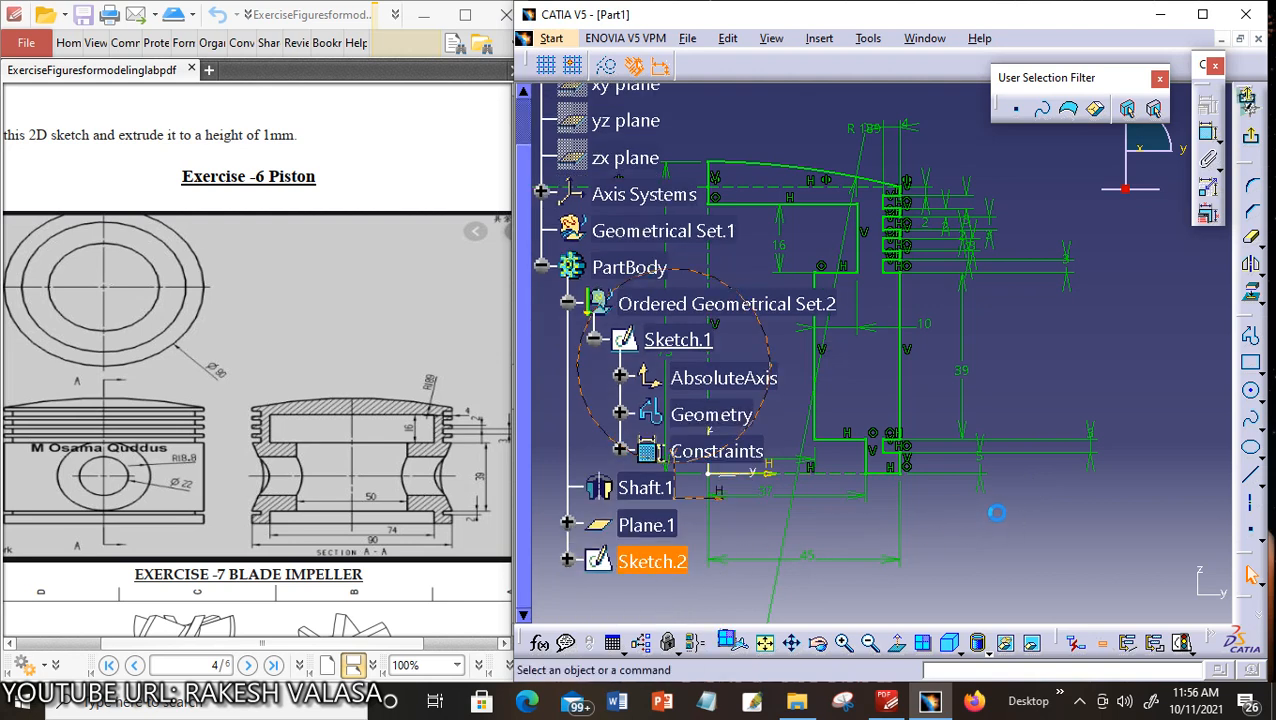
{"action": "left_click", "coordinate": [790, 645]}
{"action": "left_click_drag", "start_coordinate": [968, 486], "coordinate": [1187, 495]}
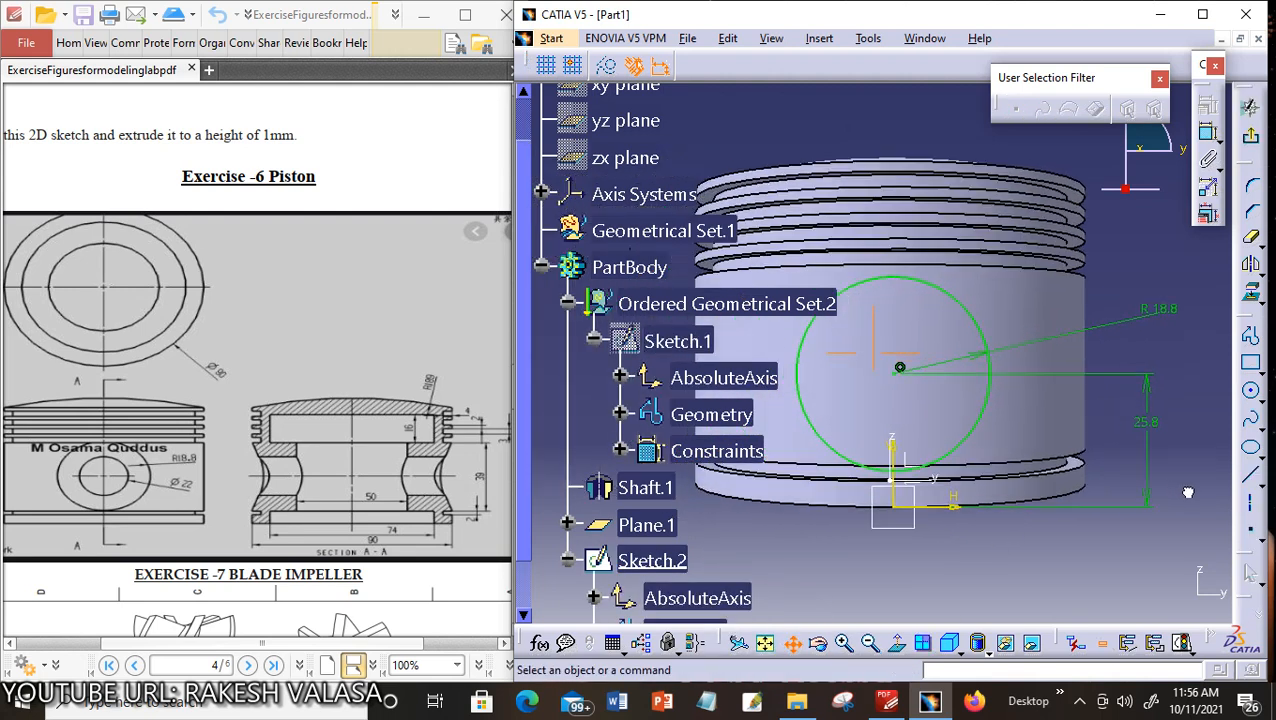
Try heights of 27, 26 and 28 mm for the circle's centre above the horizontal sketch axis
{"action": "double_click", "coordinate": [1155, 432]}
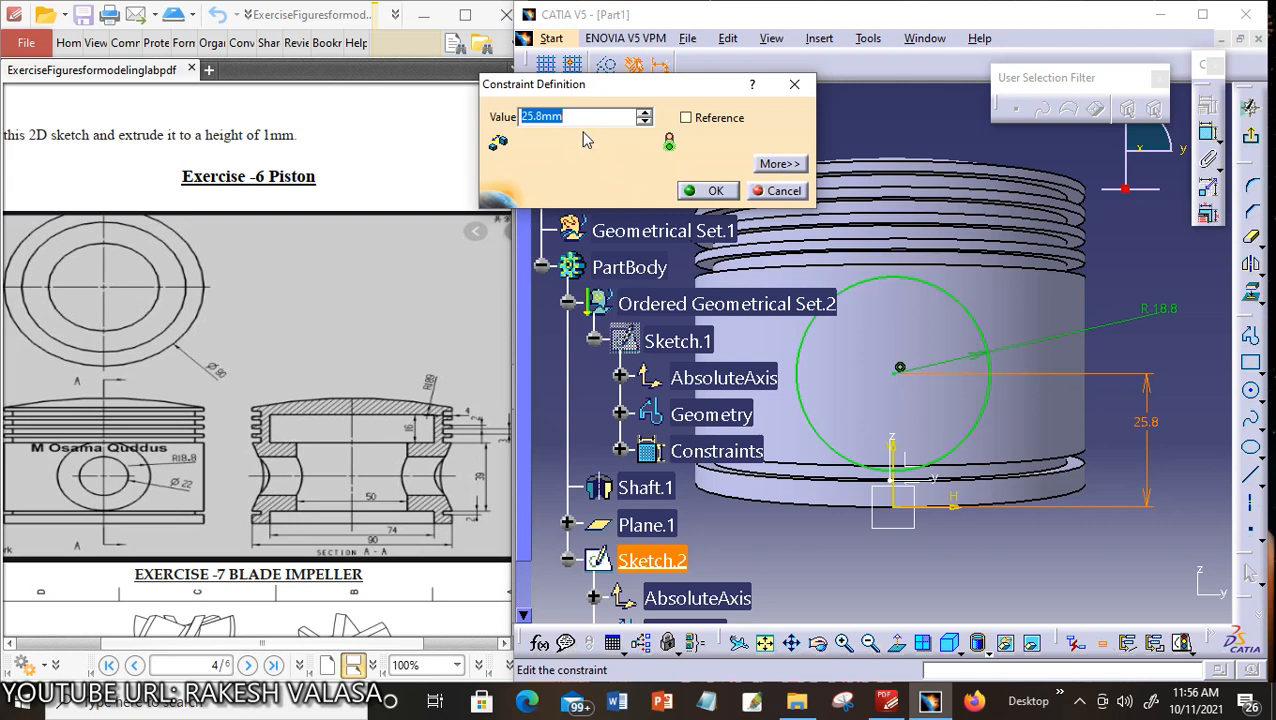
{"action": "type", "text": "27"}
{"action": "left_click", "coordinate": [684, 191]}
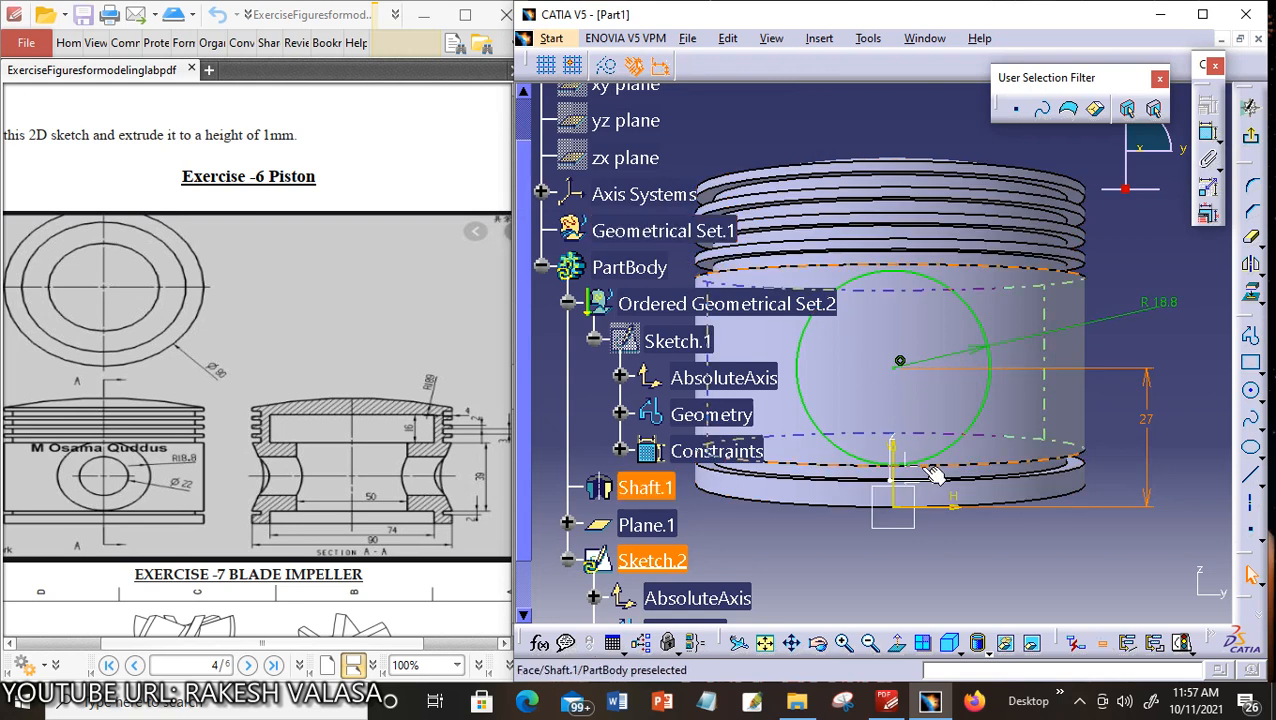
{"action": "double_click", "coordinate": [1148, 431]}
{"action": "type", "text": "26"}
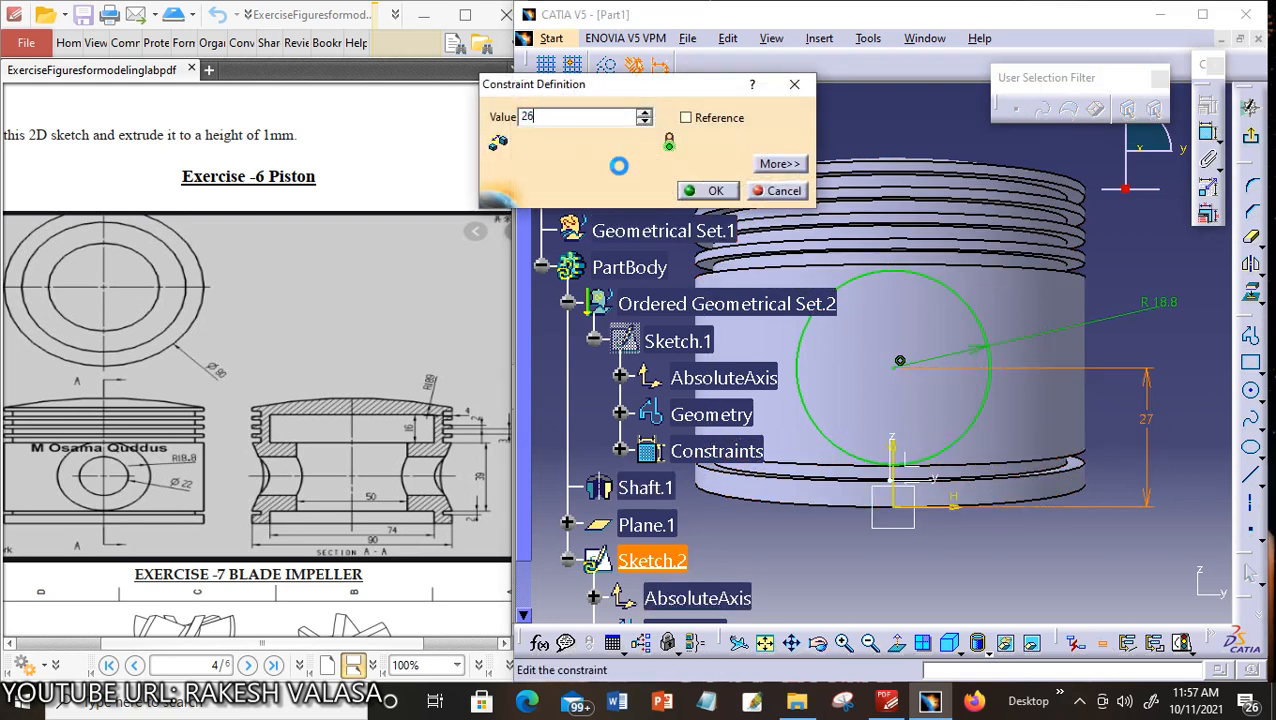
{"action": "key", "text": "Return"}
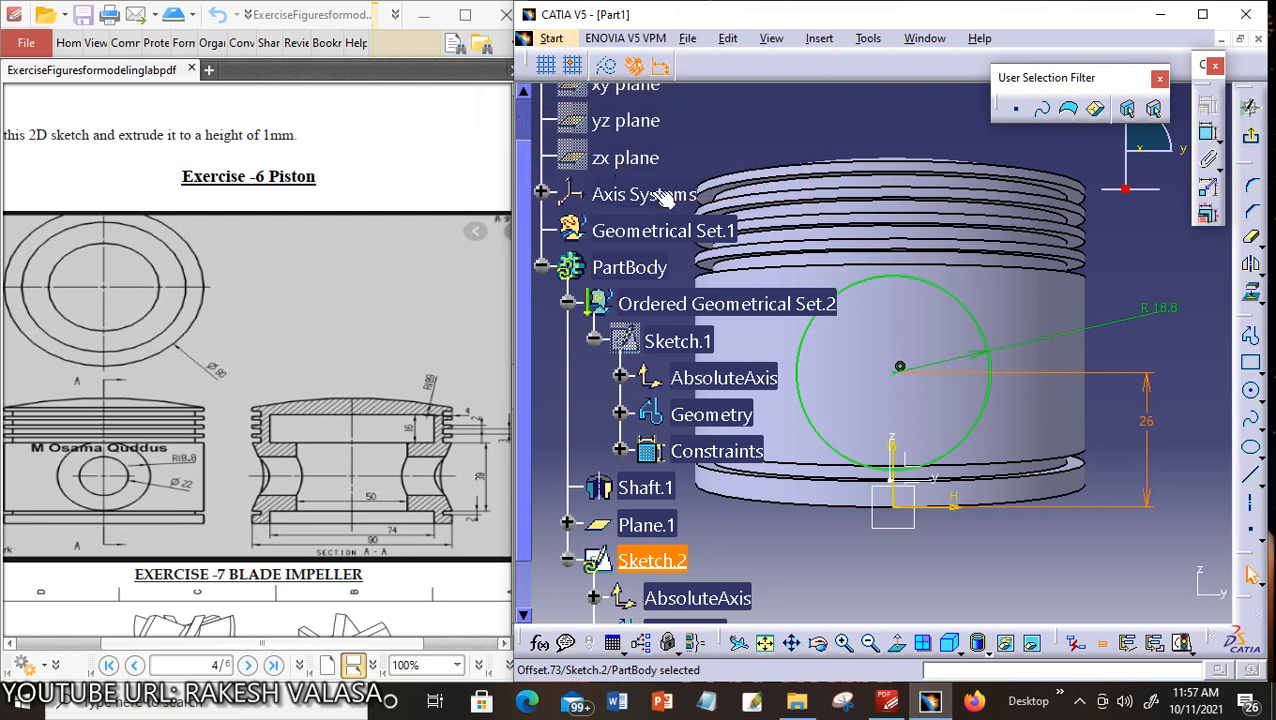
{"action": "double_click", "coordinate": [1151, 428]}
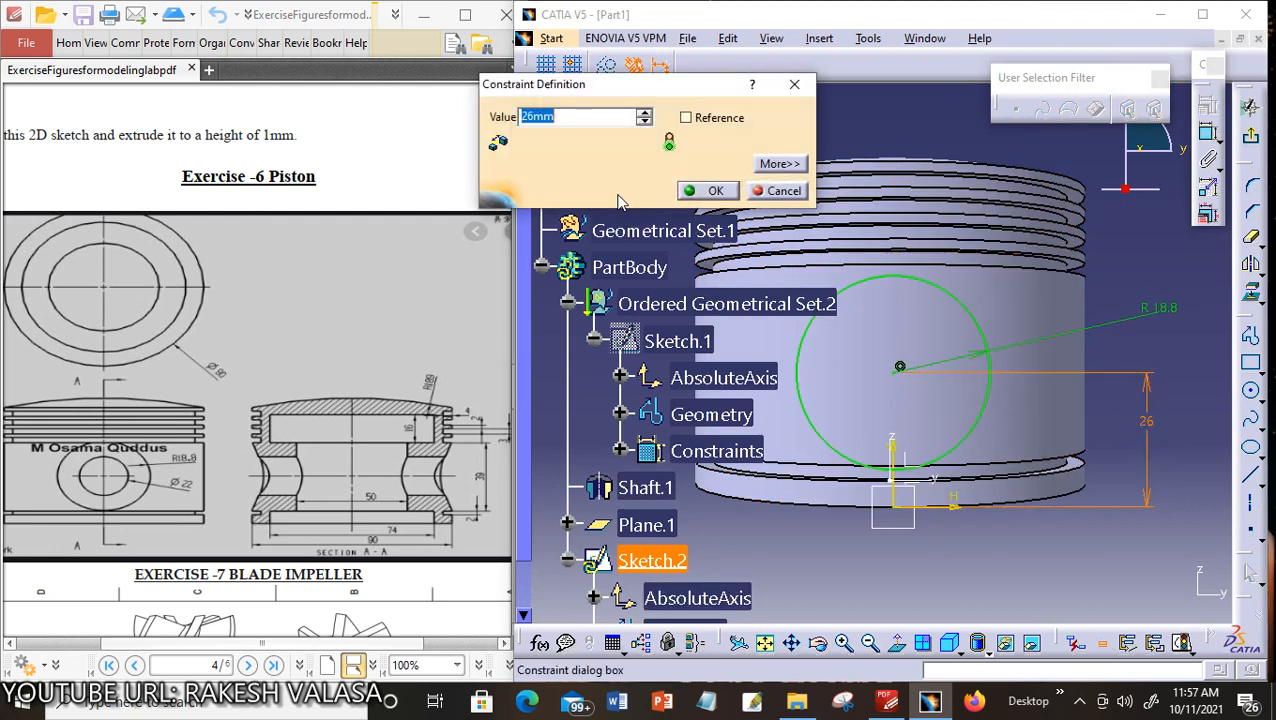
{"action": "type", "text": "28"}
{"action": "key", "text": "Return"}
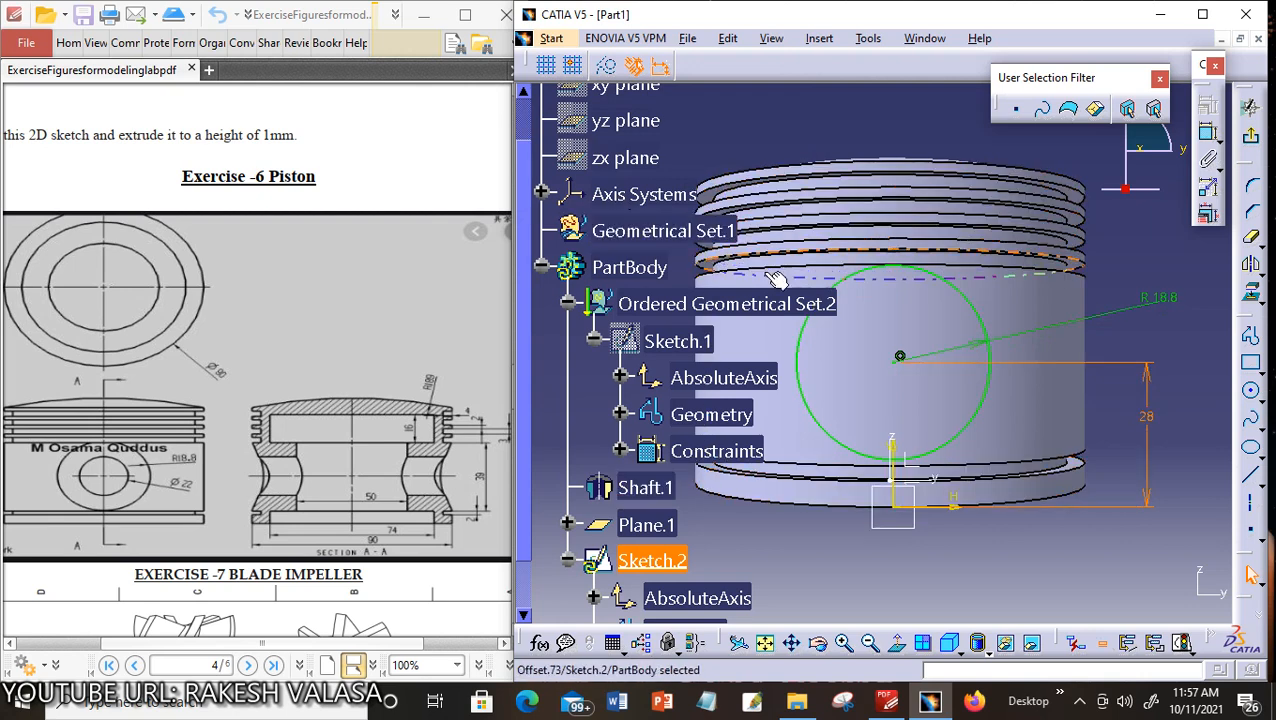
Set the height of the circle's centre above the horizontal sketch axis to 27.5 mm
{"action": "double_click", "coordinate": [1146, 416]}
{"action": "type", "text": "27.5"}
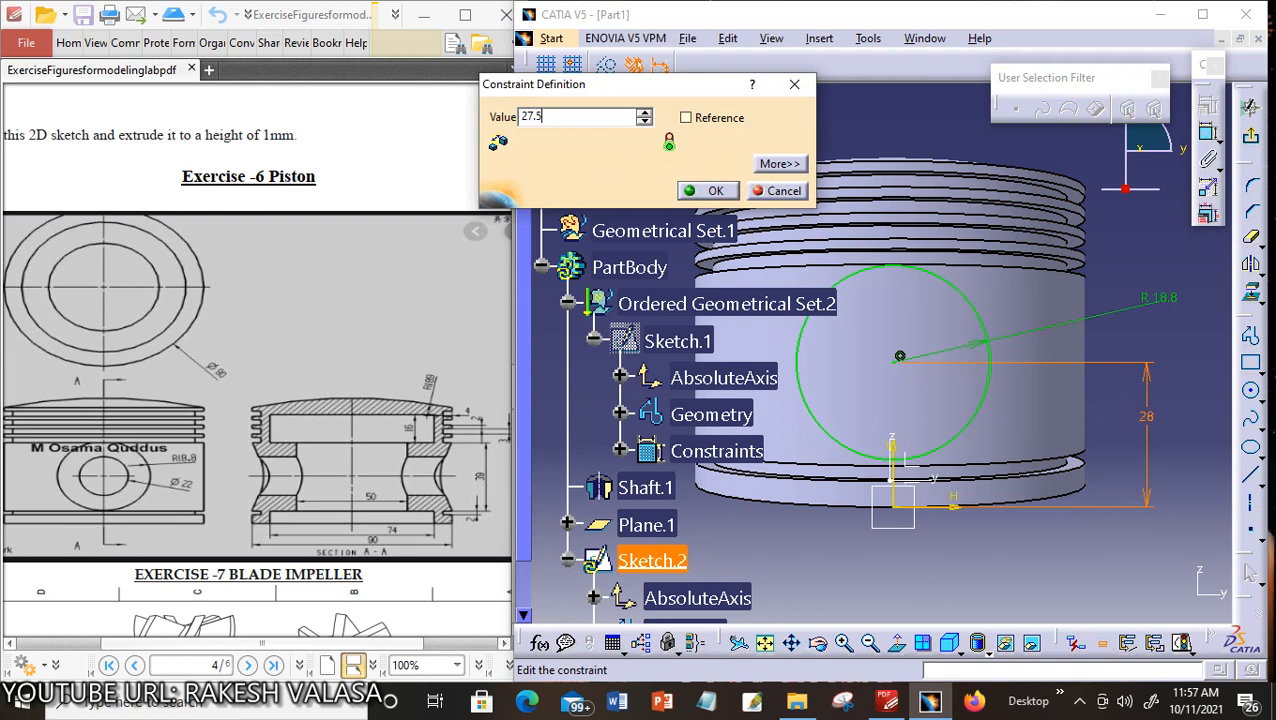
{"action": "key", "text": "Return"}
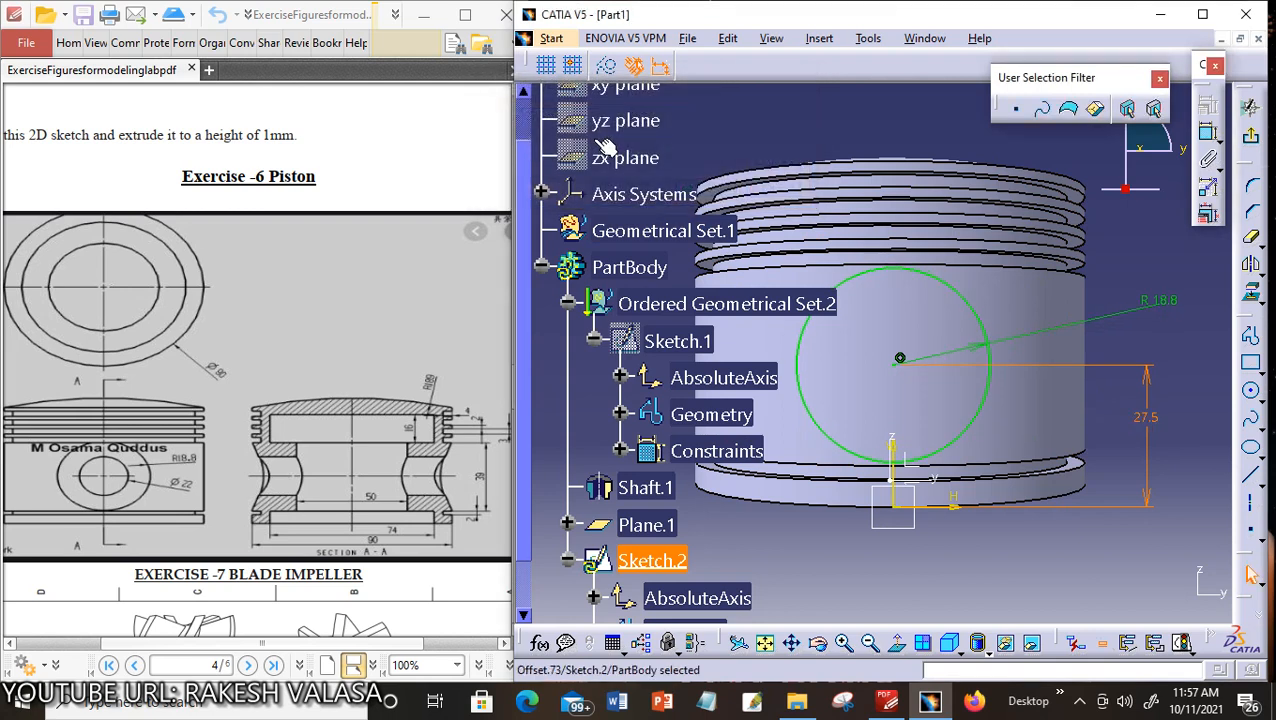
Exit the circle sketch and start a Pocket with Sketch.2 as its profile
{"action": "left_click", "coordinate": [1249, 138]}
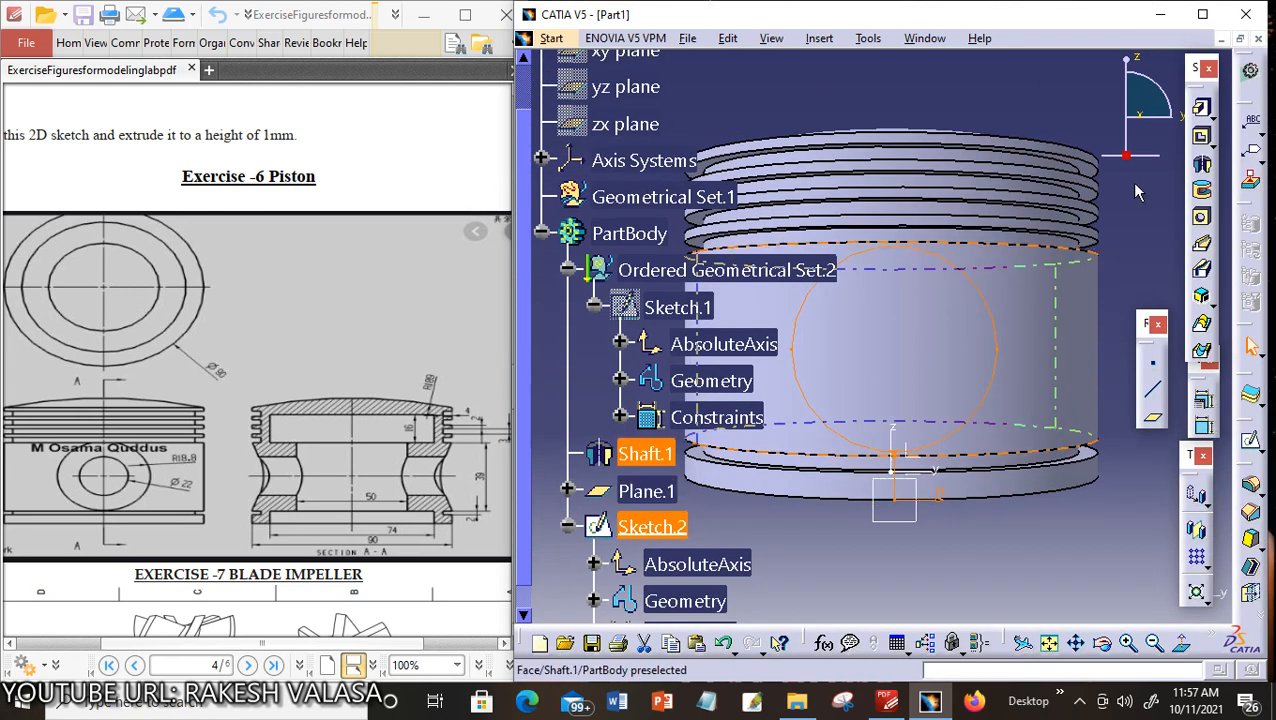
{"action": "left_click", "coordinate": [1202, 139]}
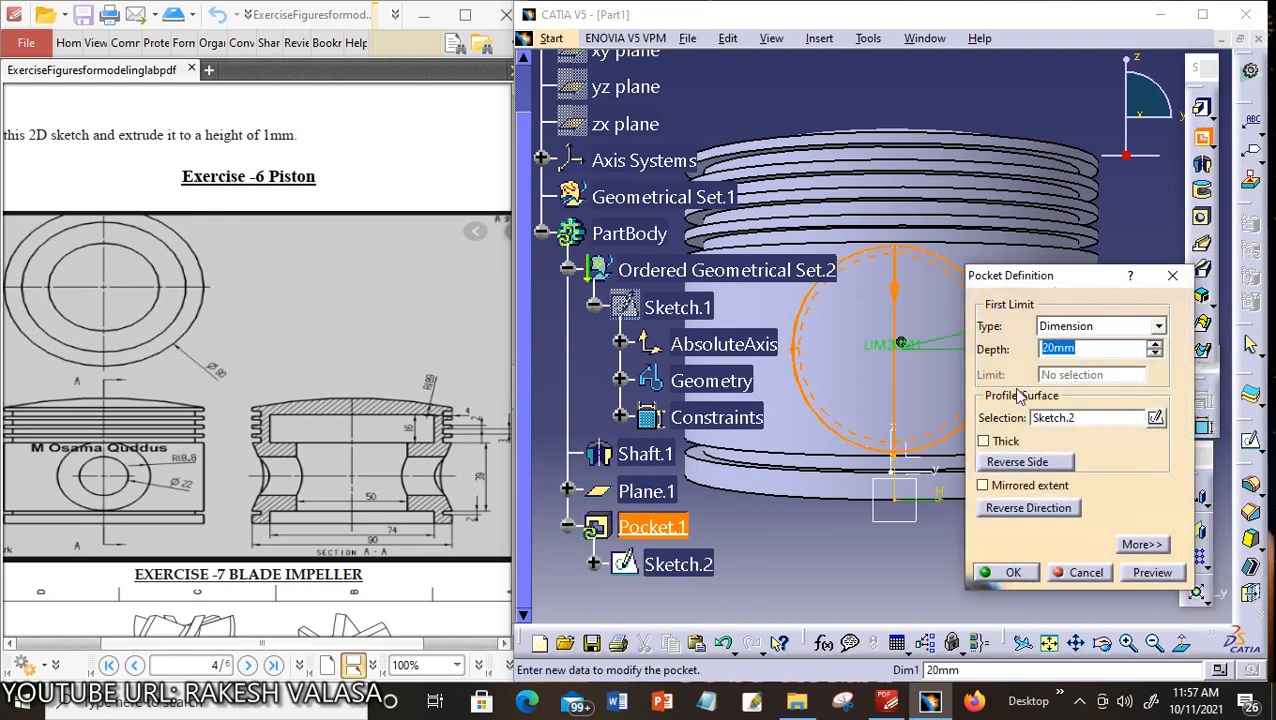